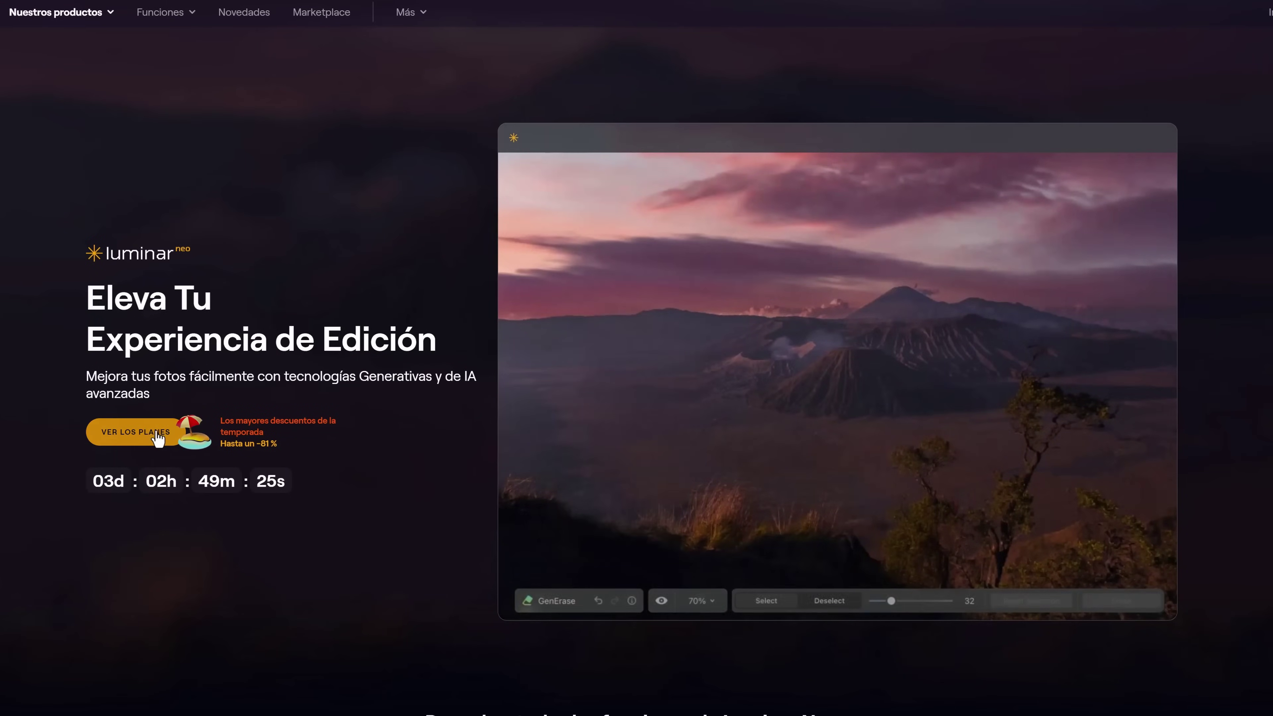
Jump to the pricing plans on the Luminar Neo homepage via 'VER LOS PLANES'
left_click(153, 434)
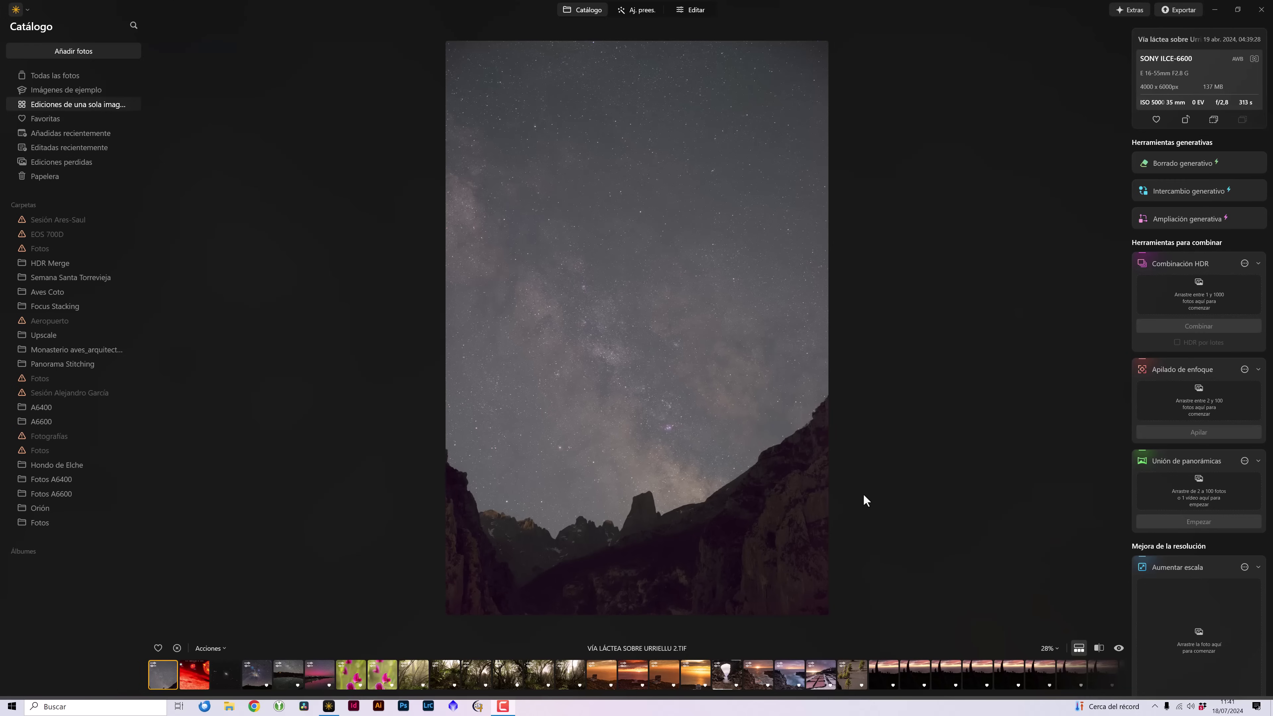
left_click(734, 428)
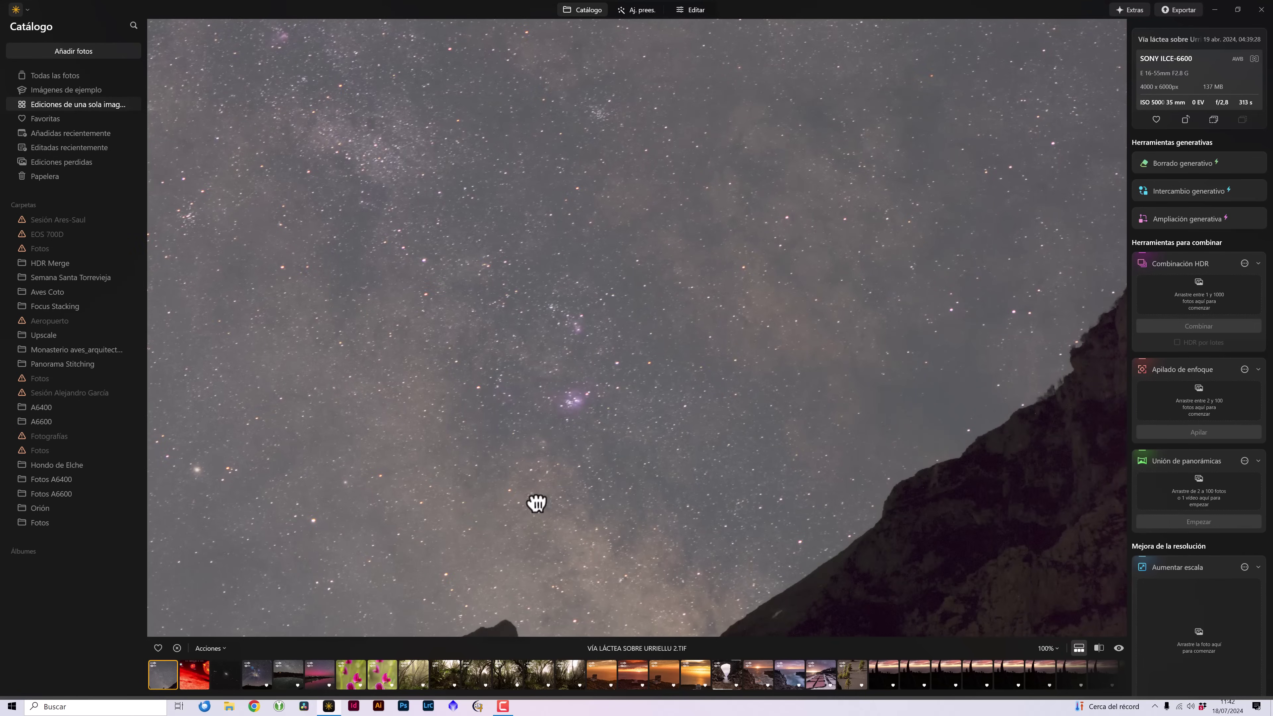
left_click_drag(537, 503, 568, 358)
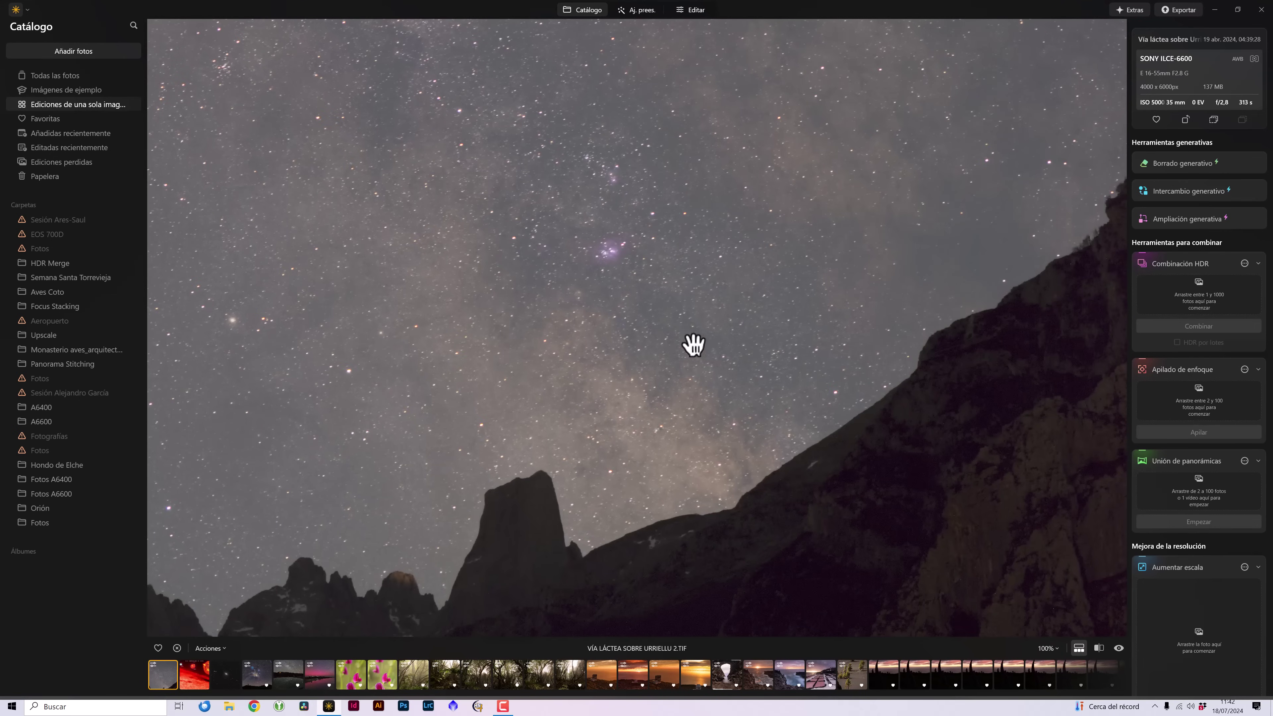
left_click_drag(779, 261, 701, 361)
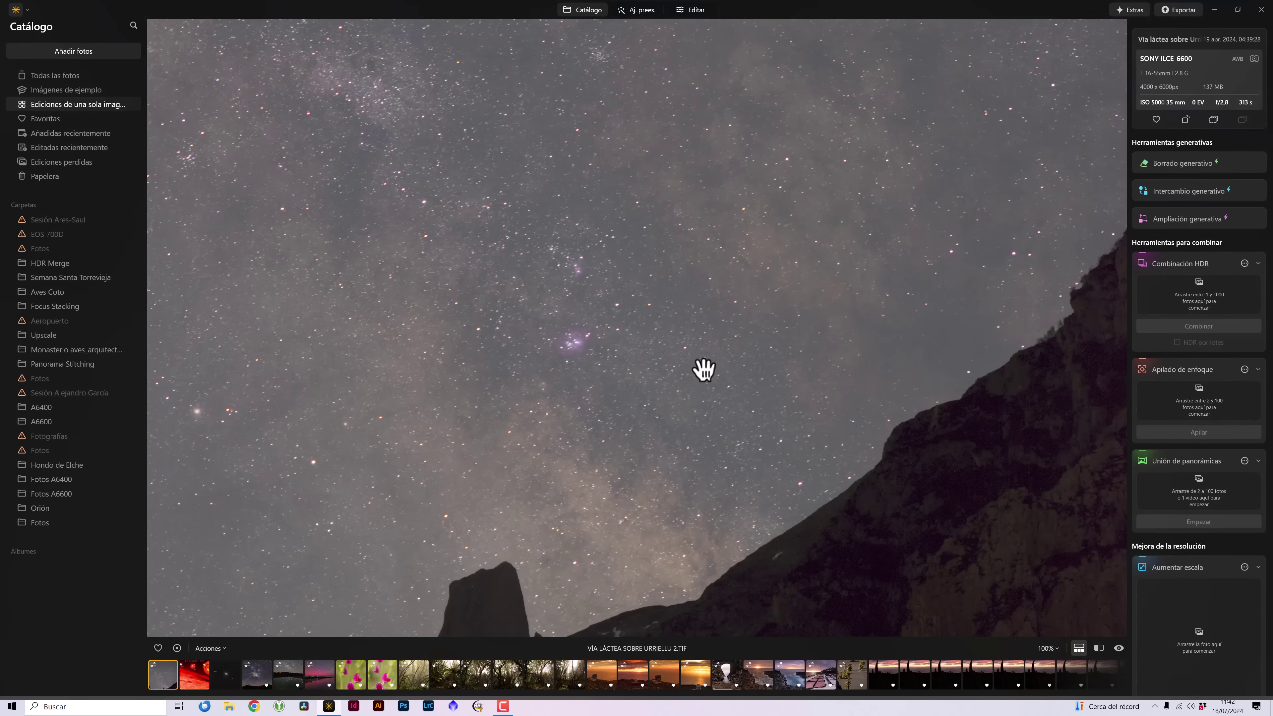
left_click_drag(705, 271, 702, 347)
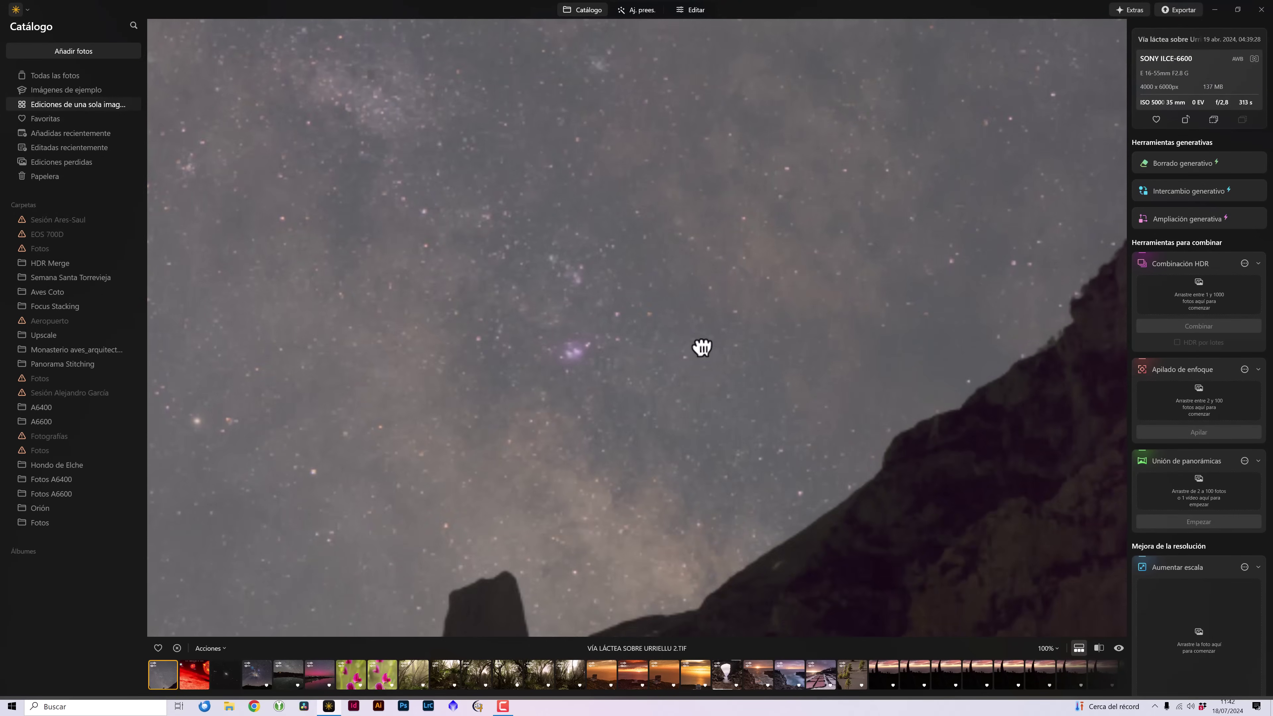
left_click_drag(540, 565, 685, 341)
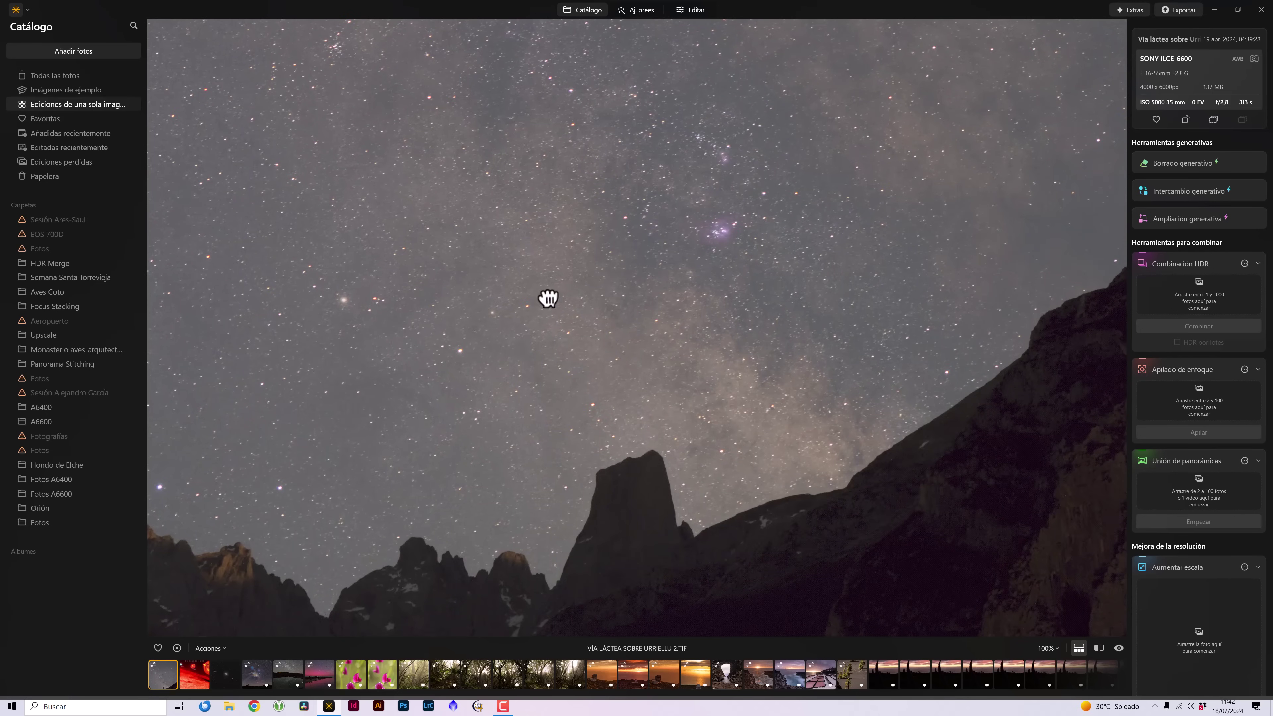
left_click_drag(548, 299, 540, 420)
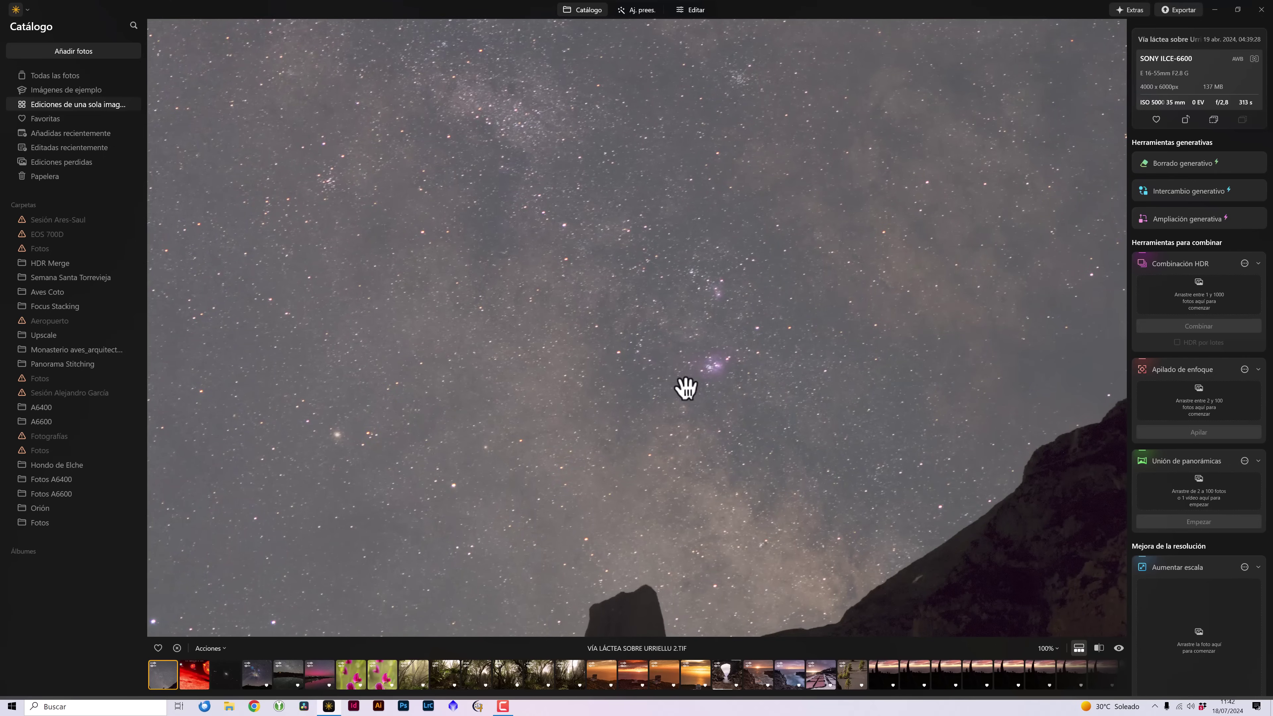
left_click_drag(899, 298, 671, 430)
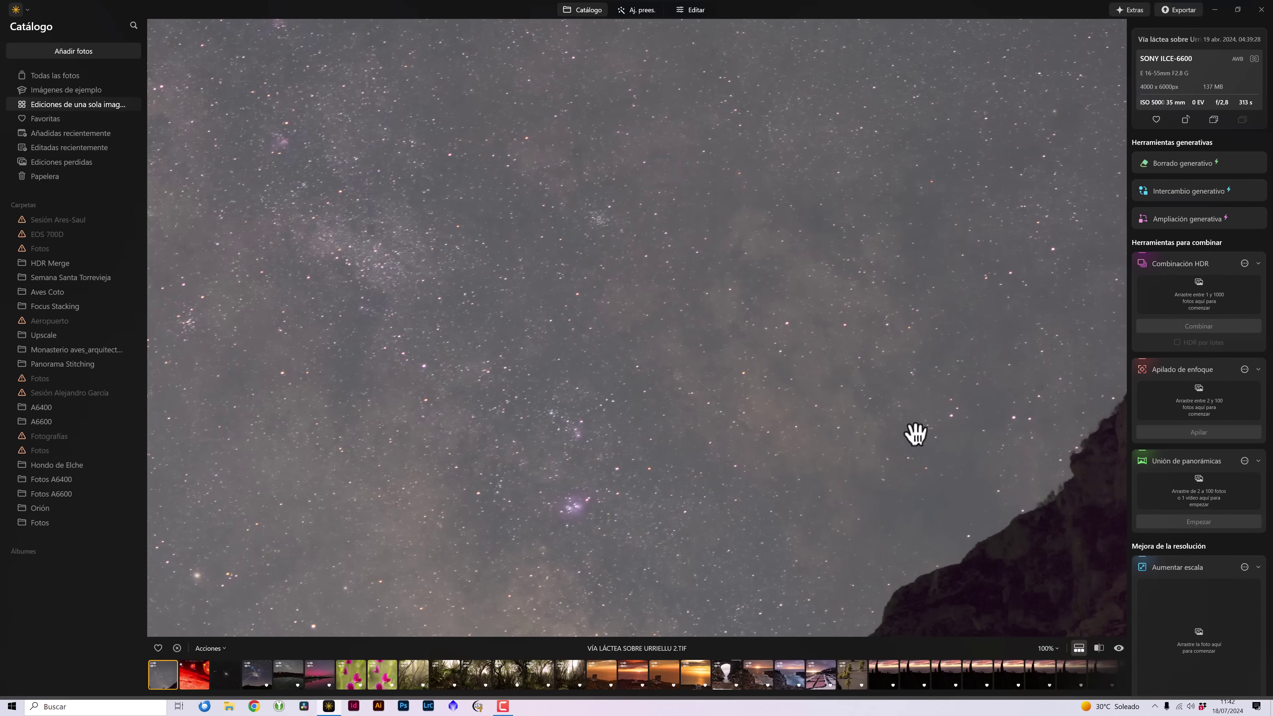
left_click_drag(449, 404, 494, 407)
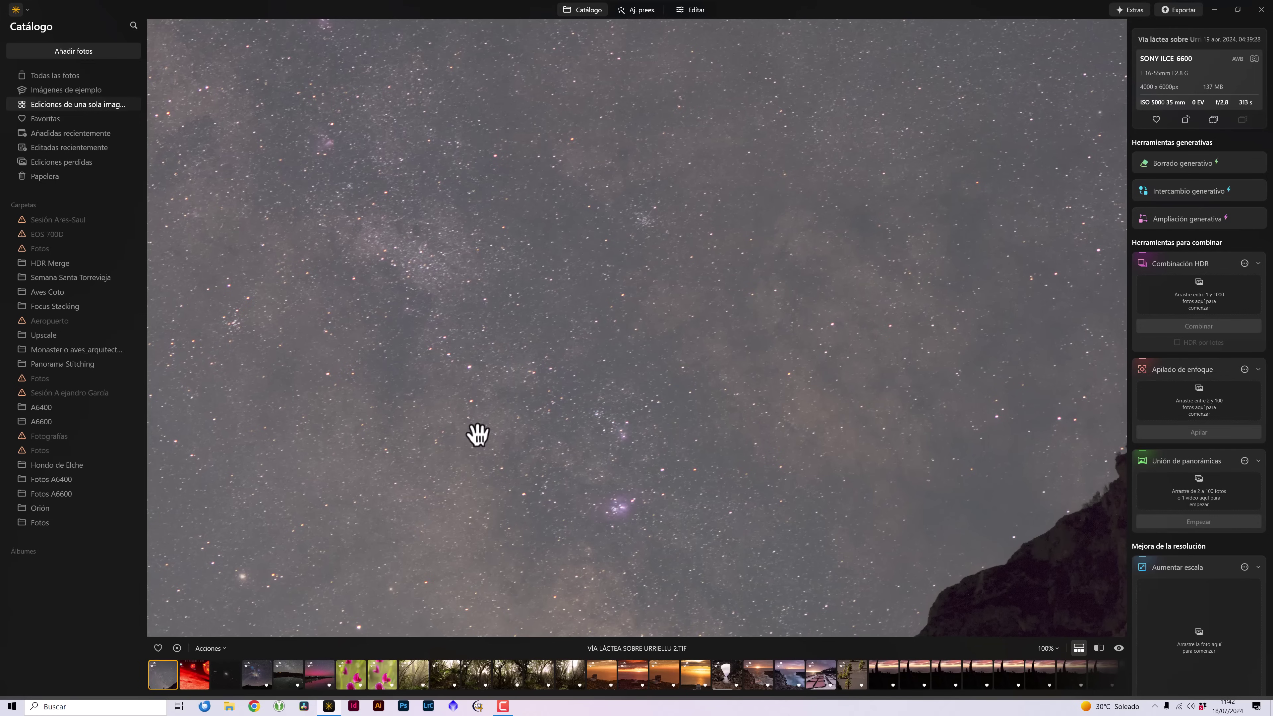
key("ctrl+0")
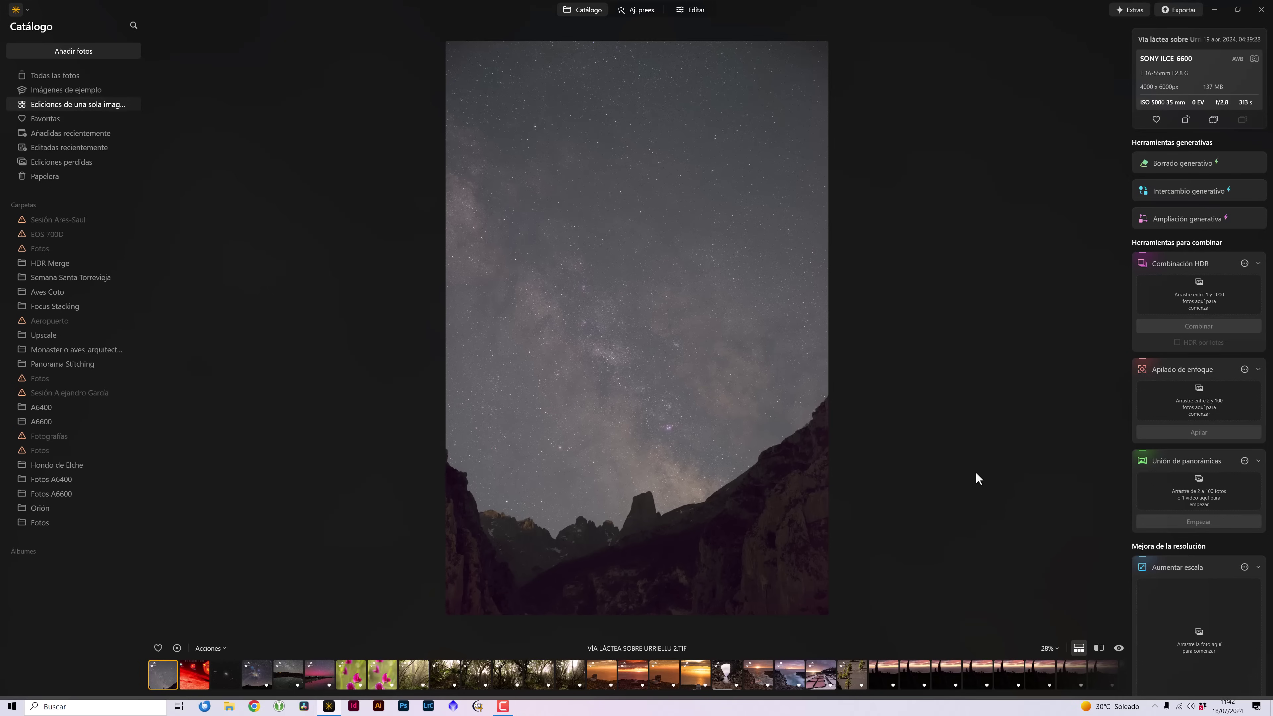
Edit the Milky Way photo with Revelado Highlights at -21 and Shadows at 22
left_click(696, 14)
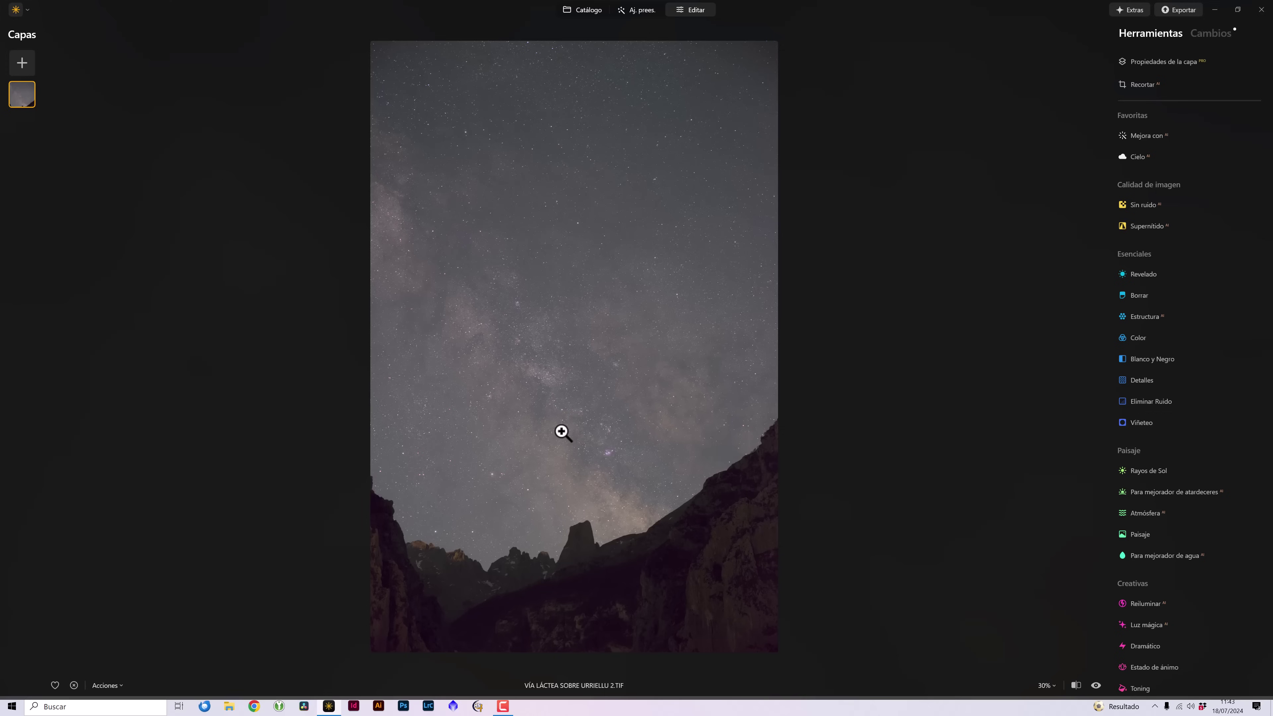
left_click(1134, 276)
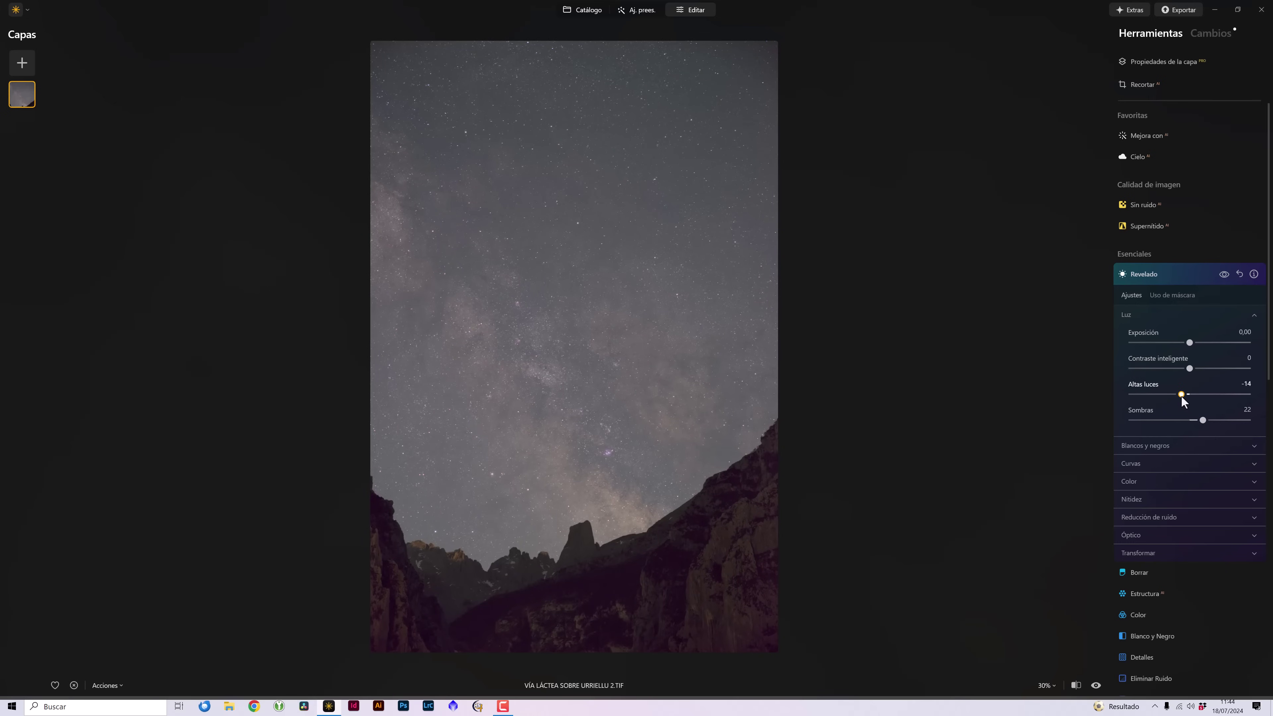
left_click_drag(1179, 399, 1177, 398)
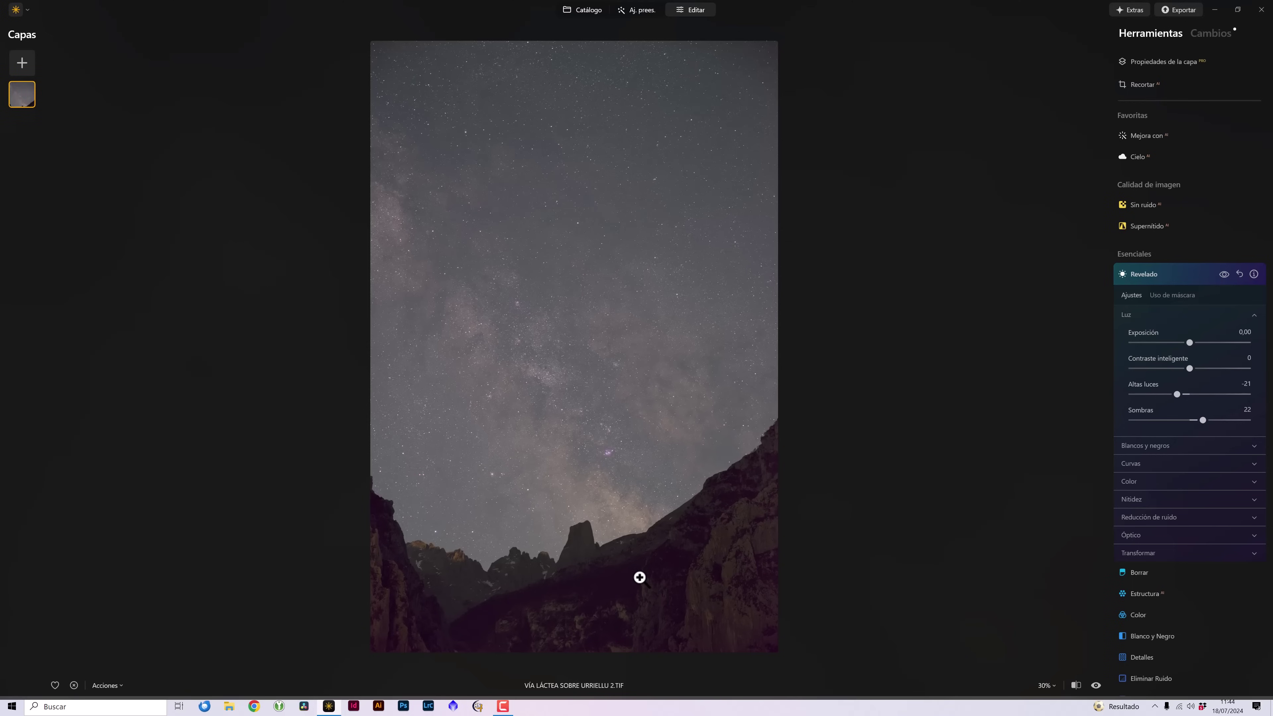
left_click(1125, 275)
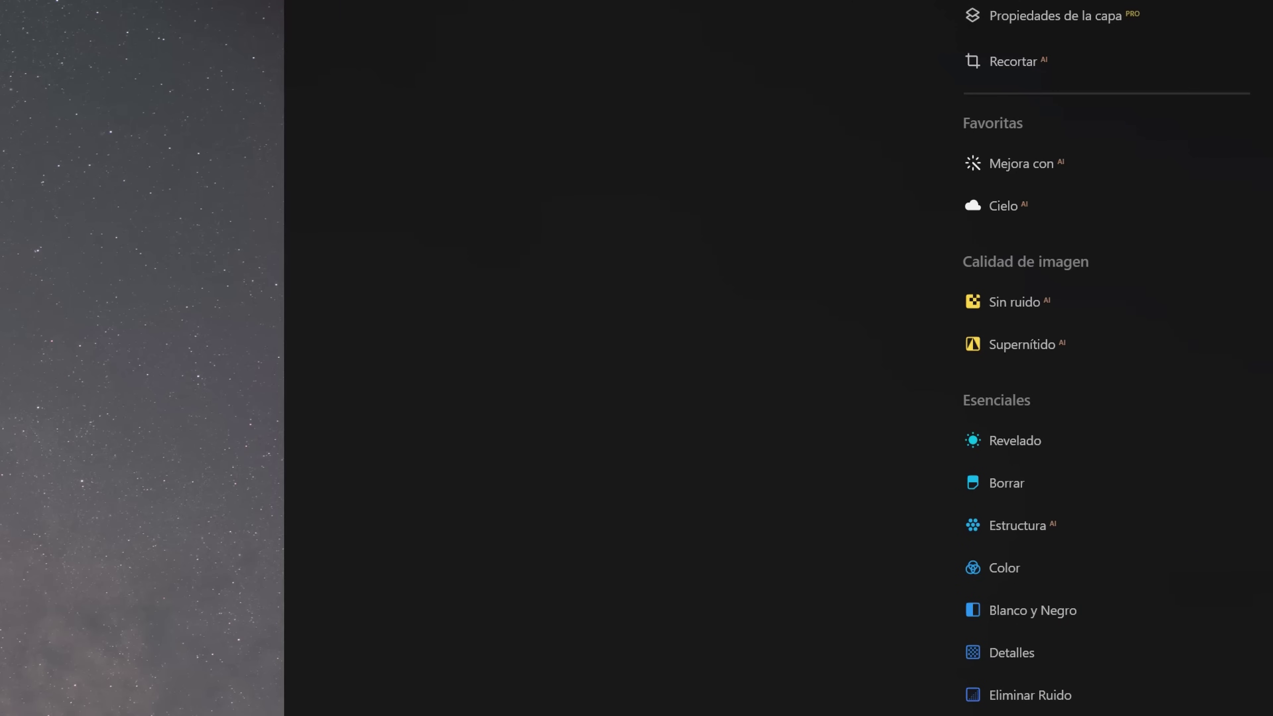
Add a Máscara AI set to Montañas to the Revelado adjustment
left_click(1034, 442)
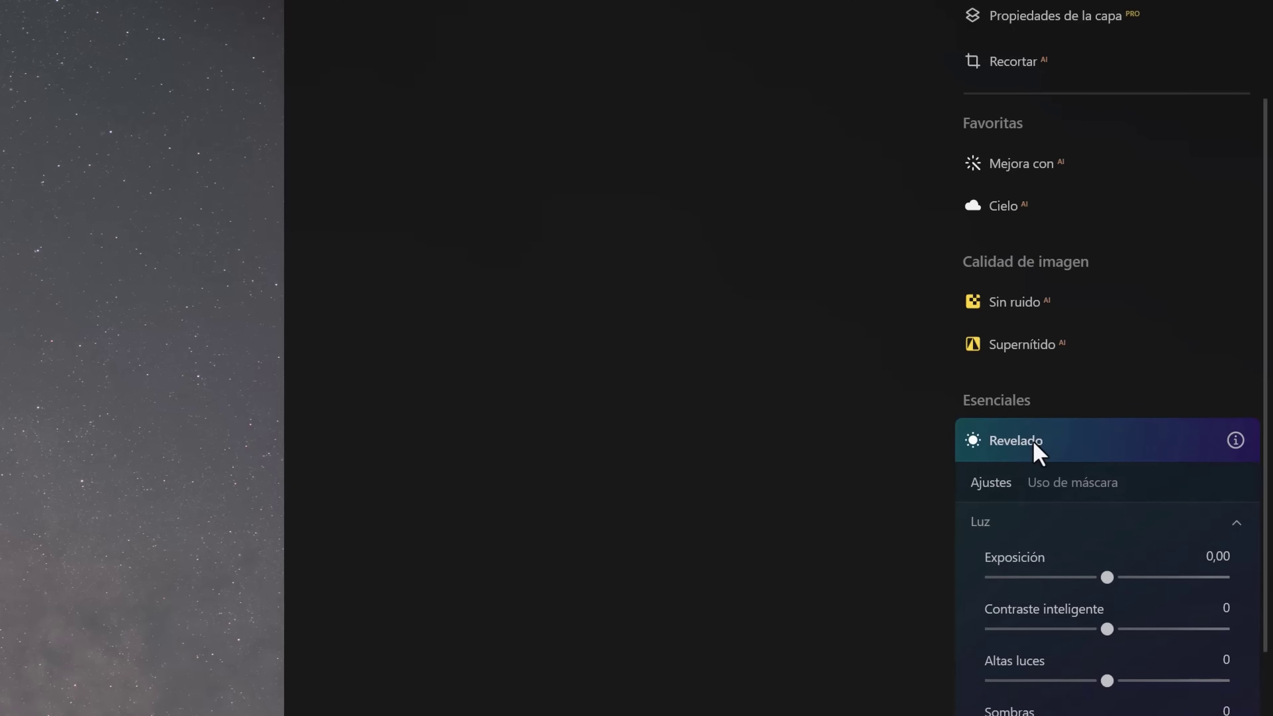
left_click(1048, 486)
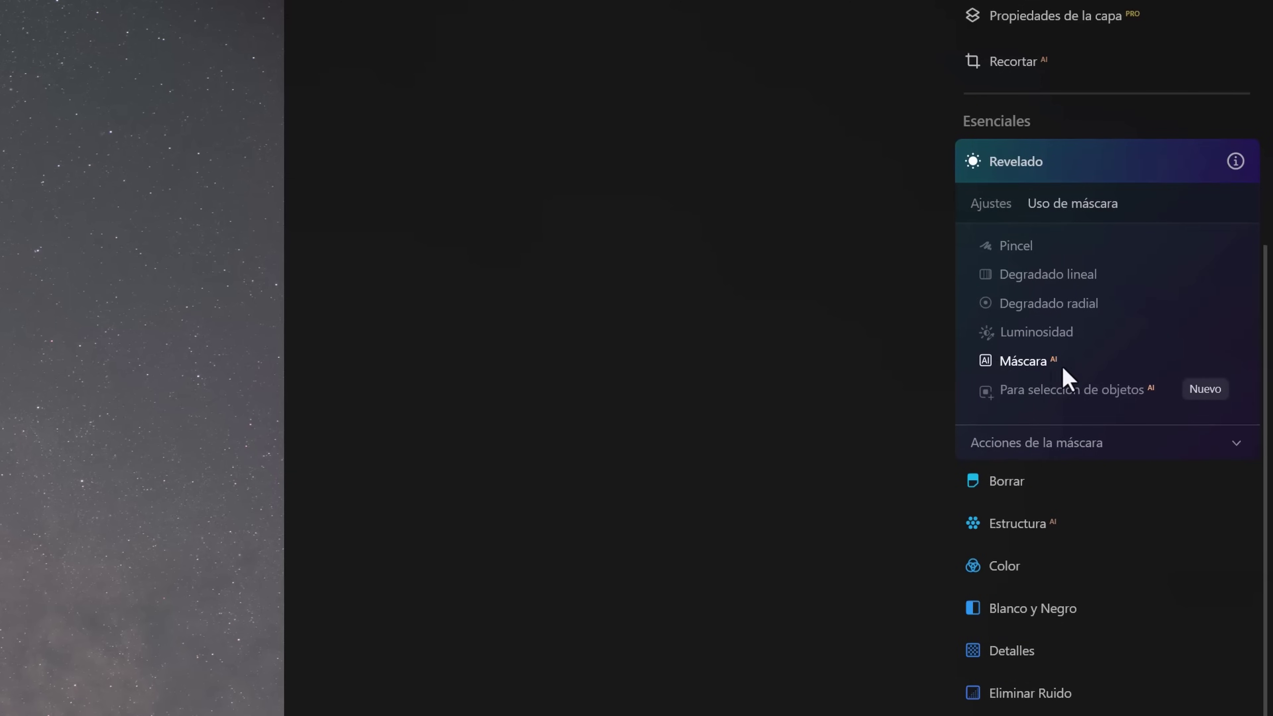
left_click(1033, 365)
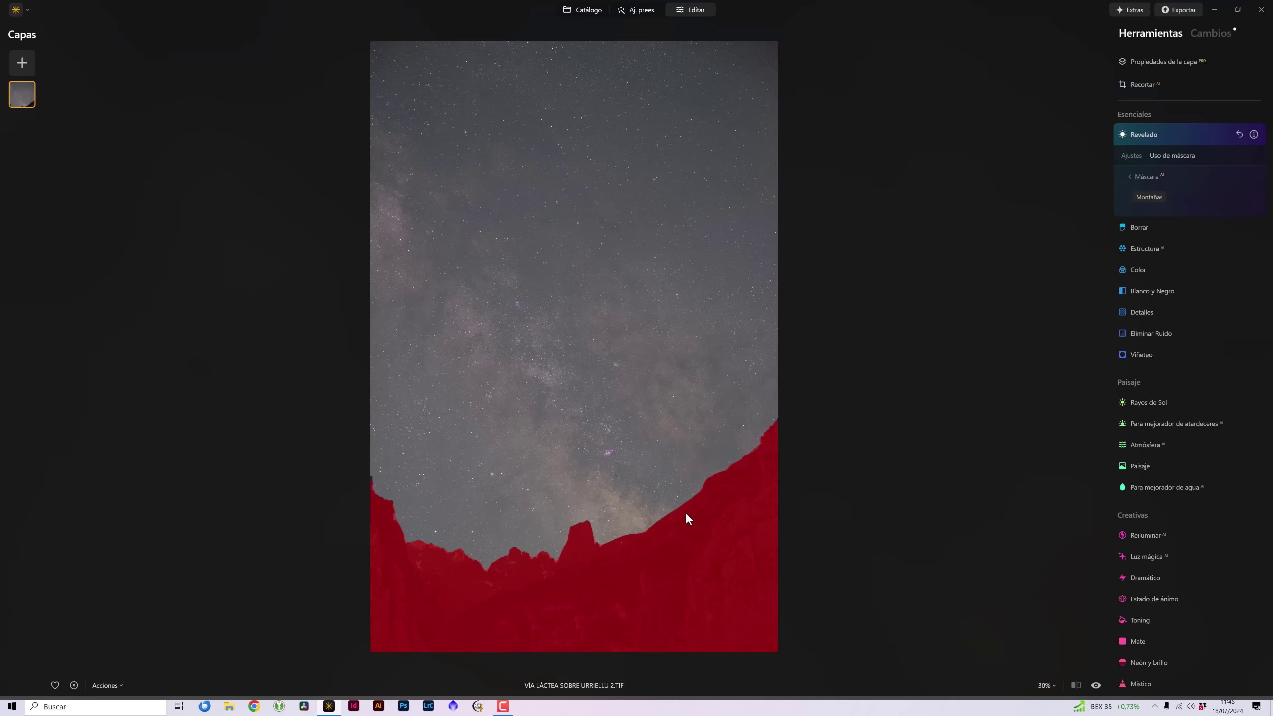
Copy the Montañas mask, preview it with Mostrar, and return to the Revelado sliders
left_click(1130, 177)
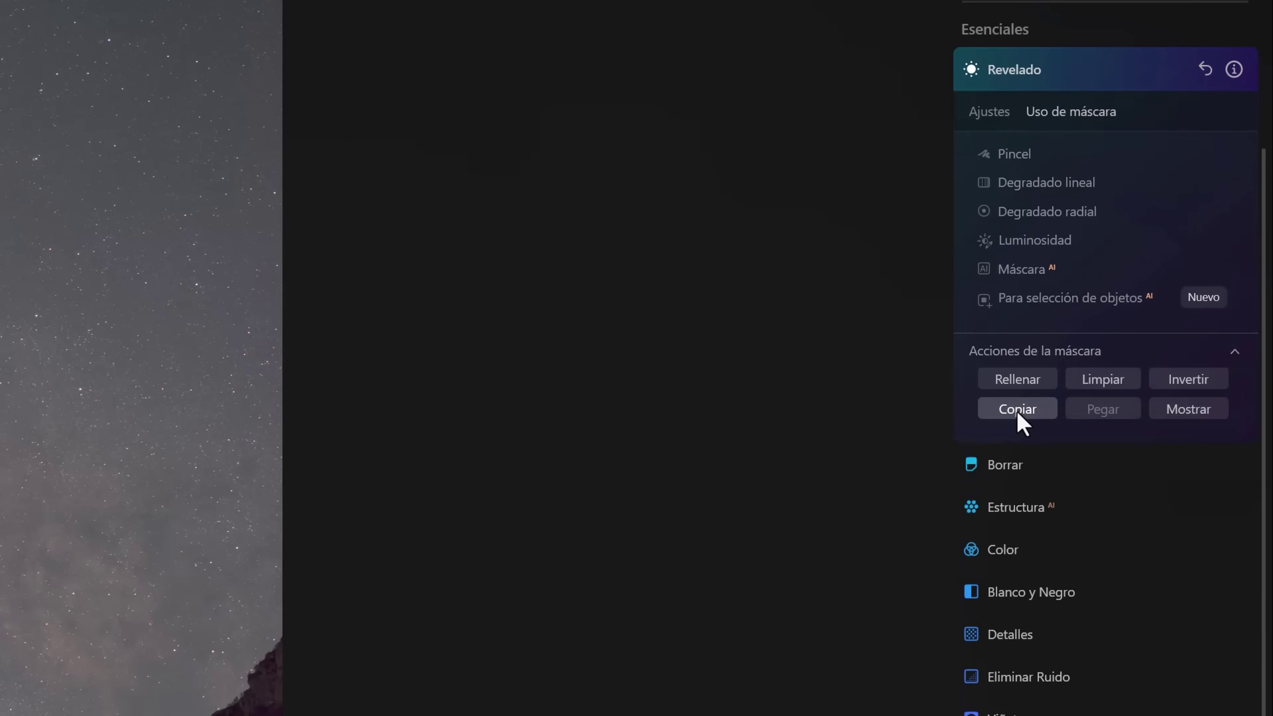
left_click(1017, 414)
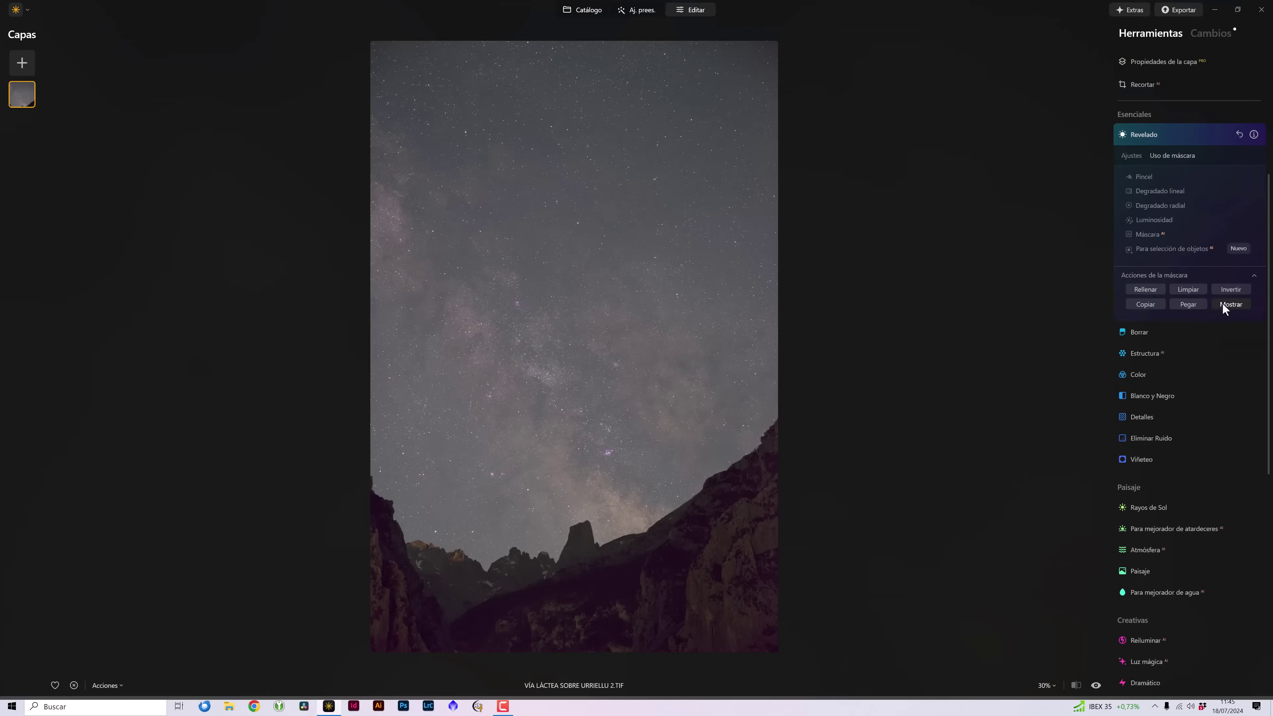
left_click(1223, 303)
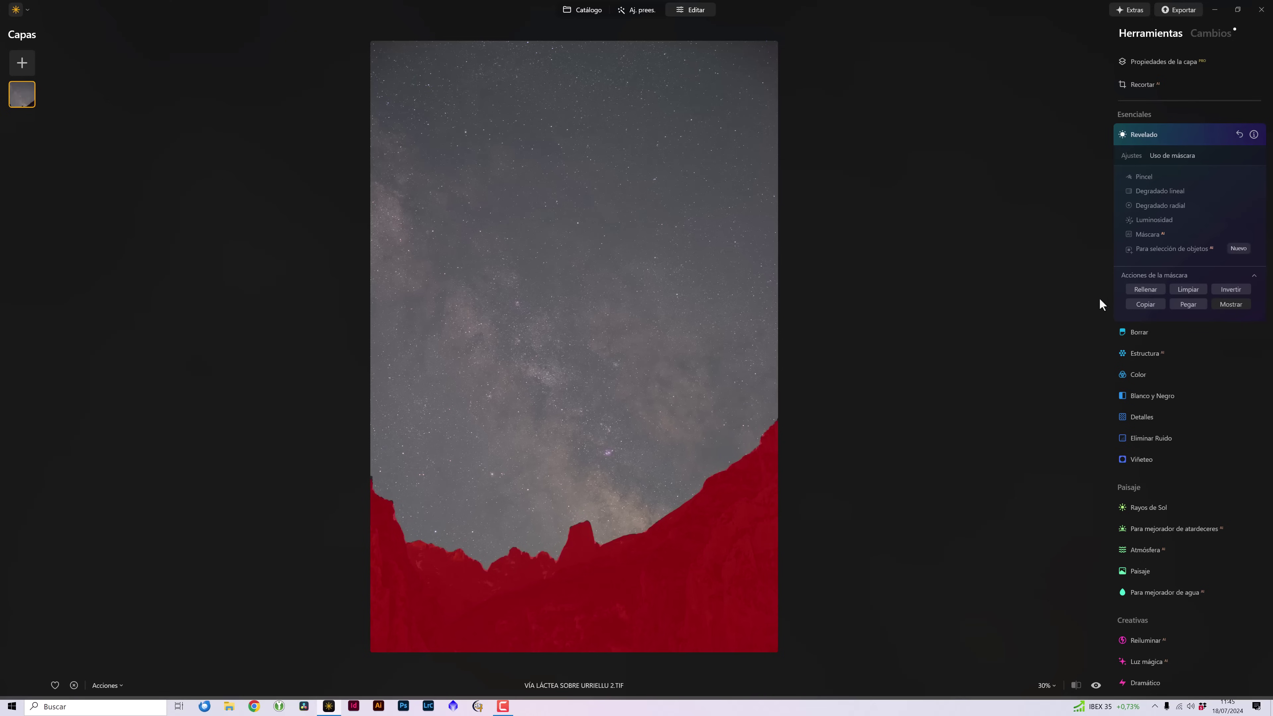
left_click(1131, 157)
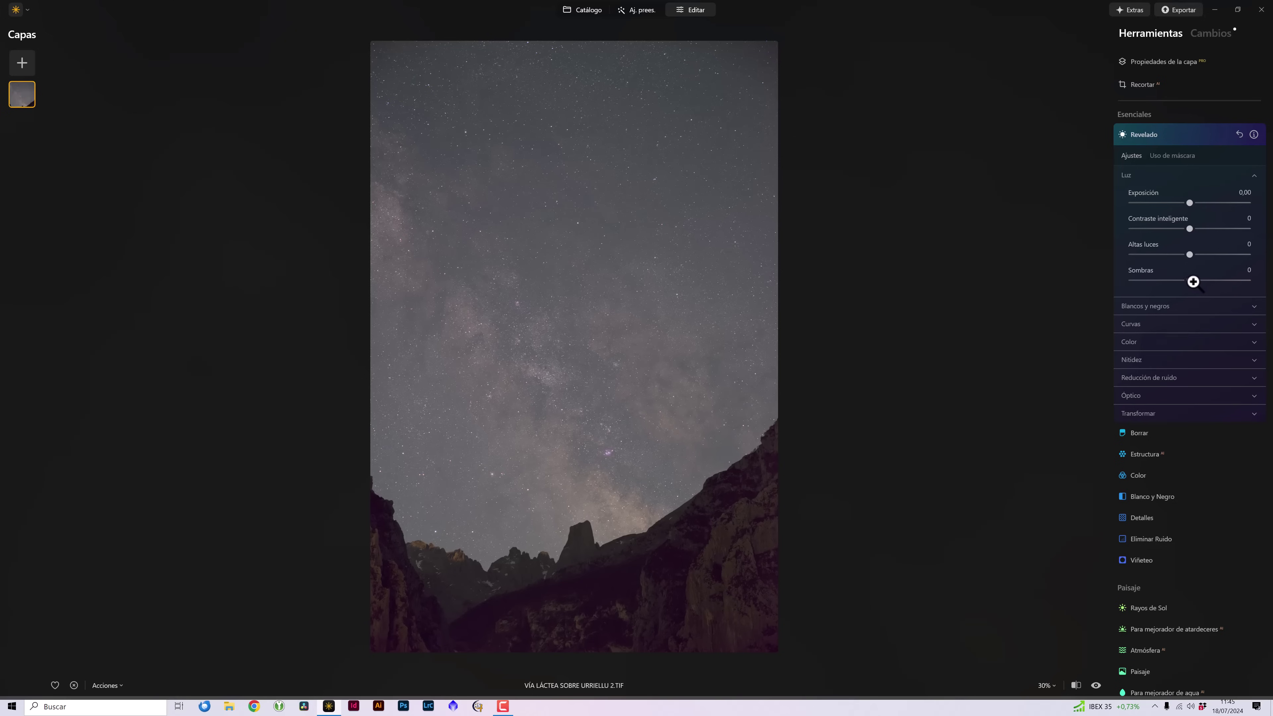
Set masked Revelado Shadows to 30, Temperature -15 and Tint 19, then compare before/after
left_click_drag(1190, 281, 1208, 283)
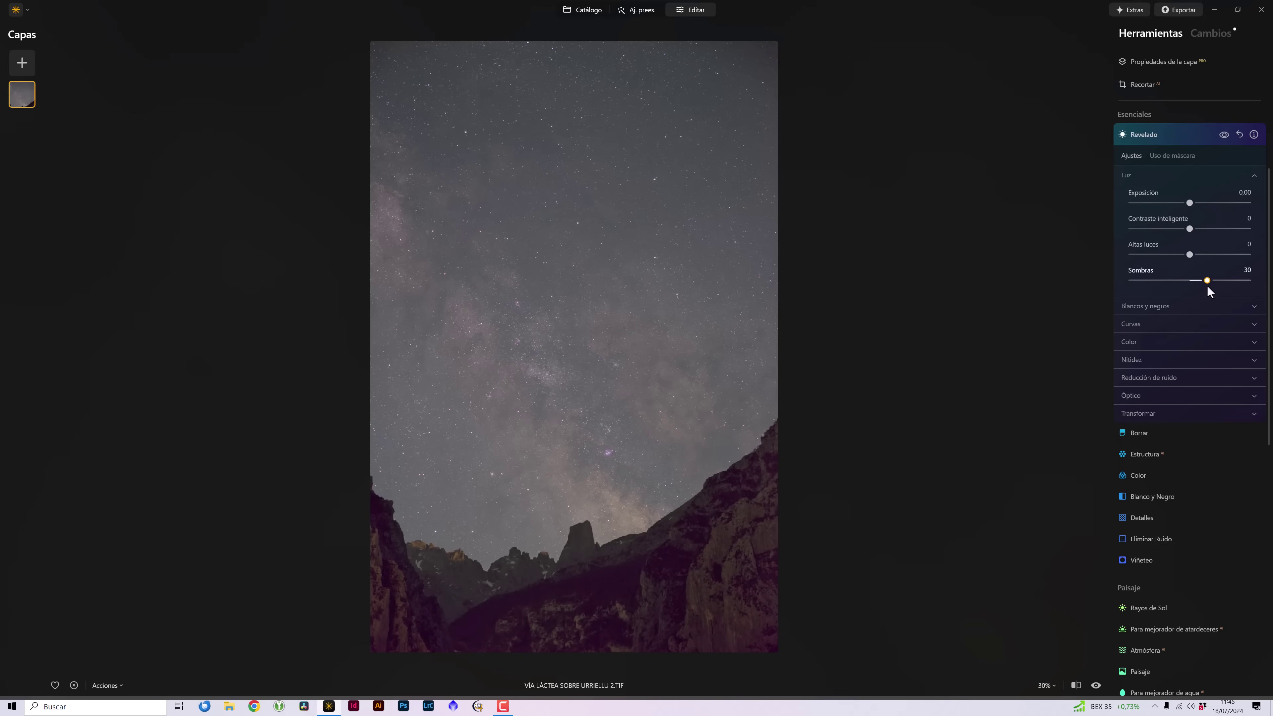
left_click(1144, 343)
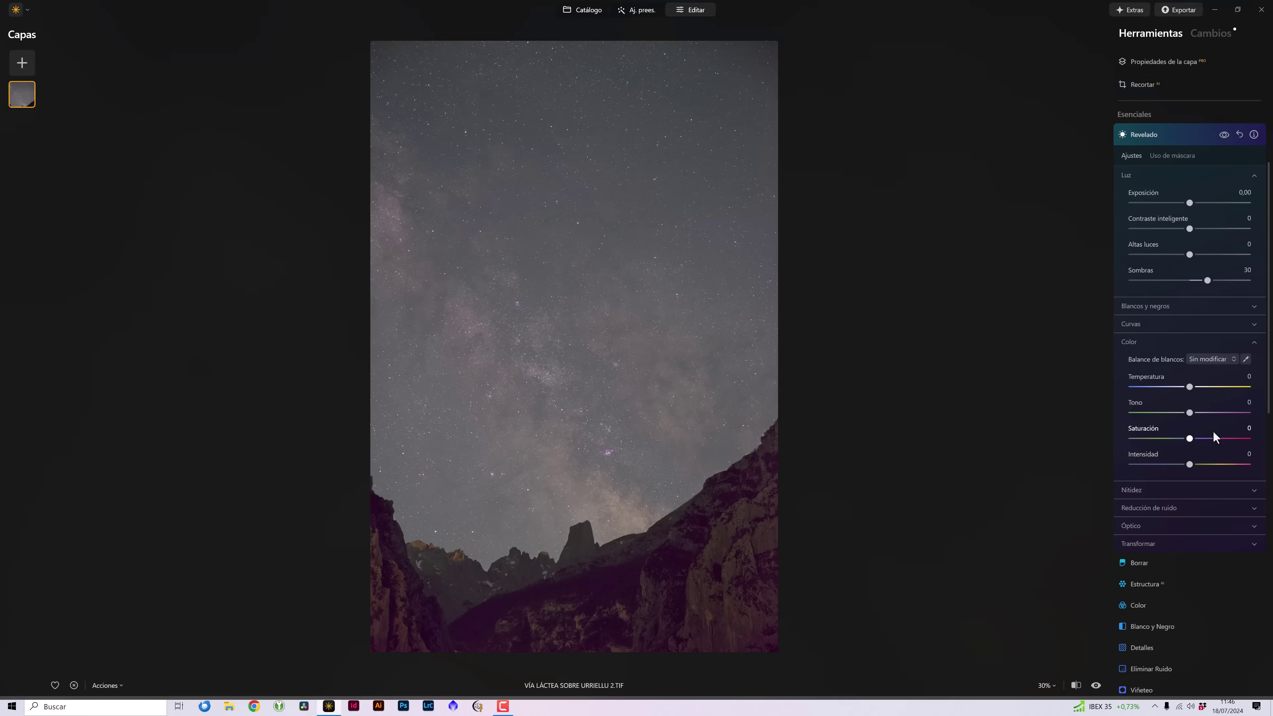
mouse_move(1189, 412)
left_mouse_down()
mouse_move(1203, 416)
mouse_move(1180, 387)
left_mouse_up()
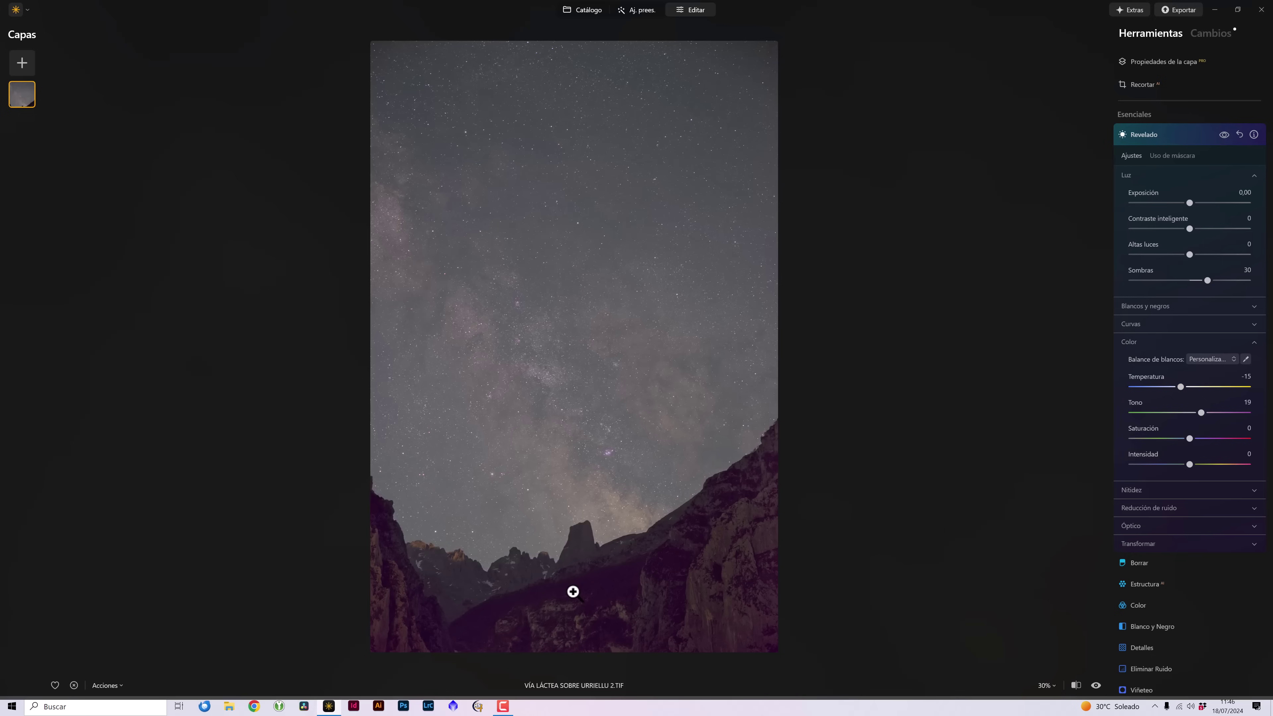
left_click(1224, 135)
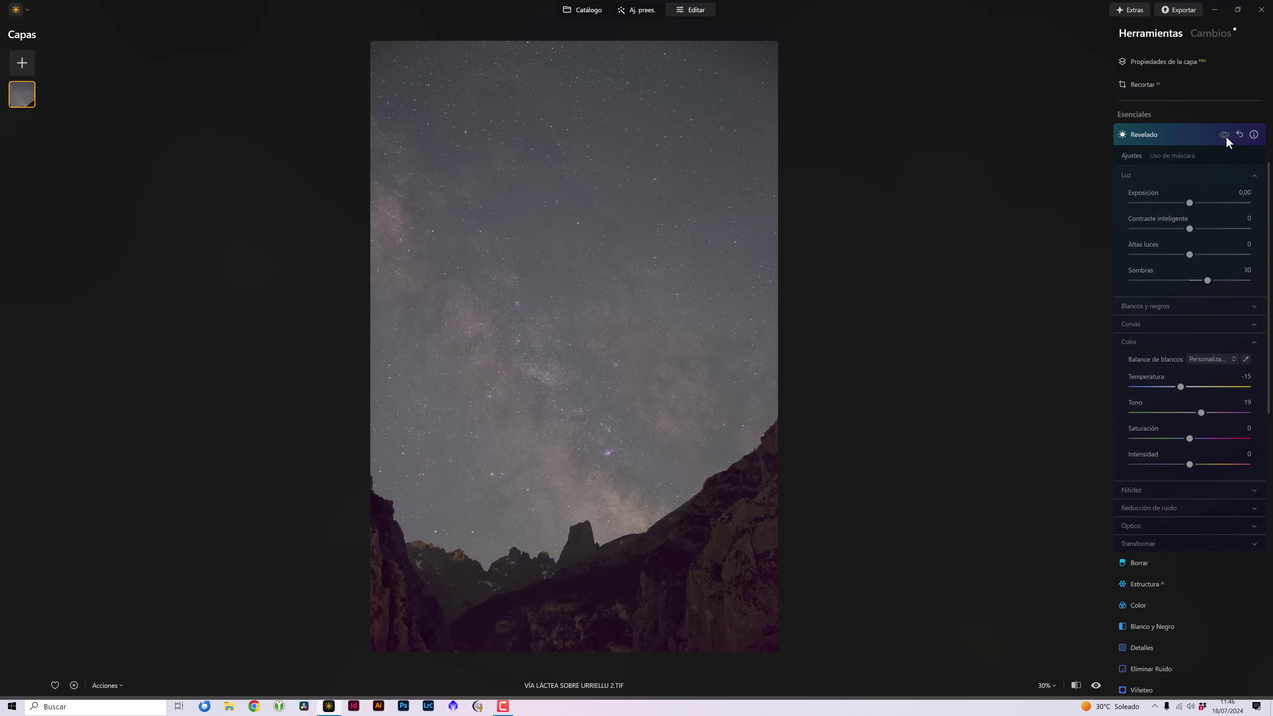
left_click(1224, 136)
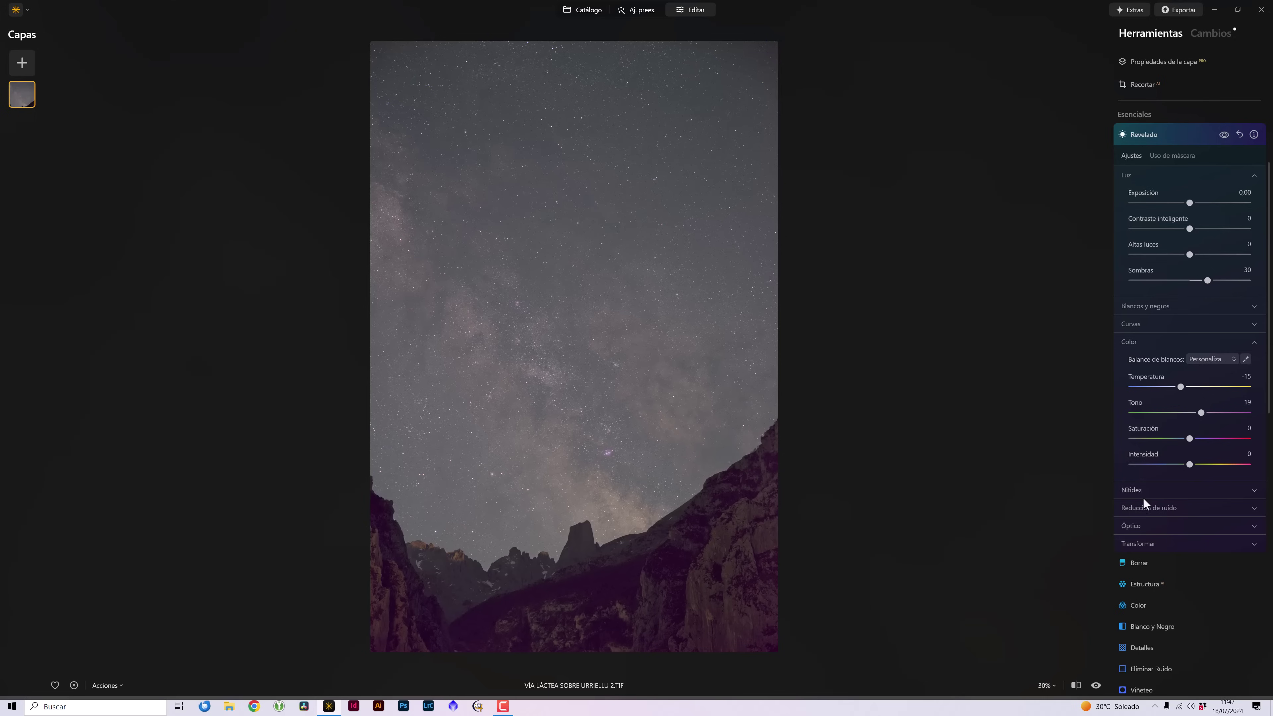
Paste the mountain mask onto the Color tool and expand its HSL sliders
left_click(1135, 606)
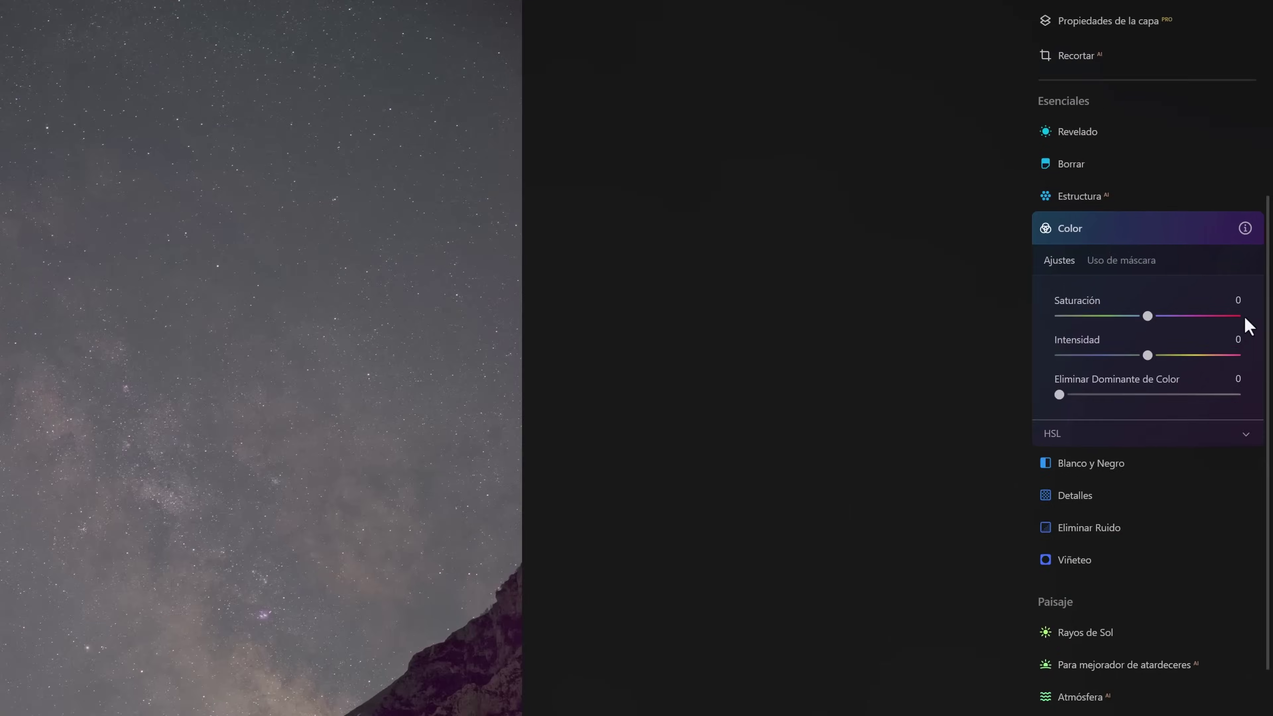
left_click(1133, 260)
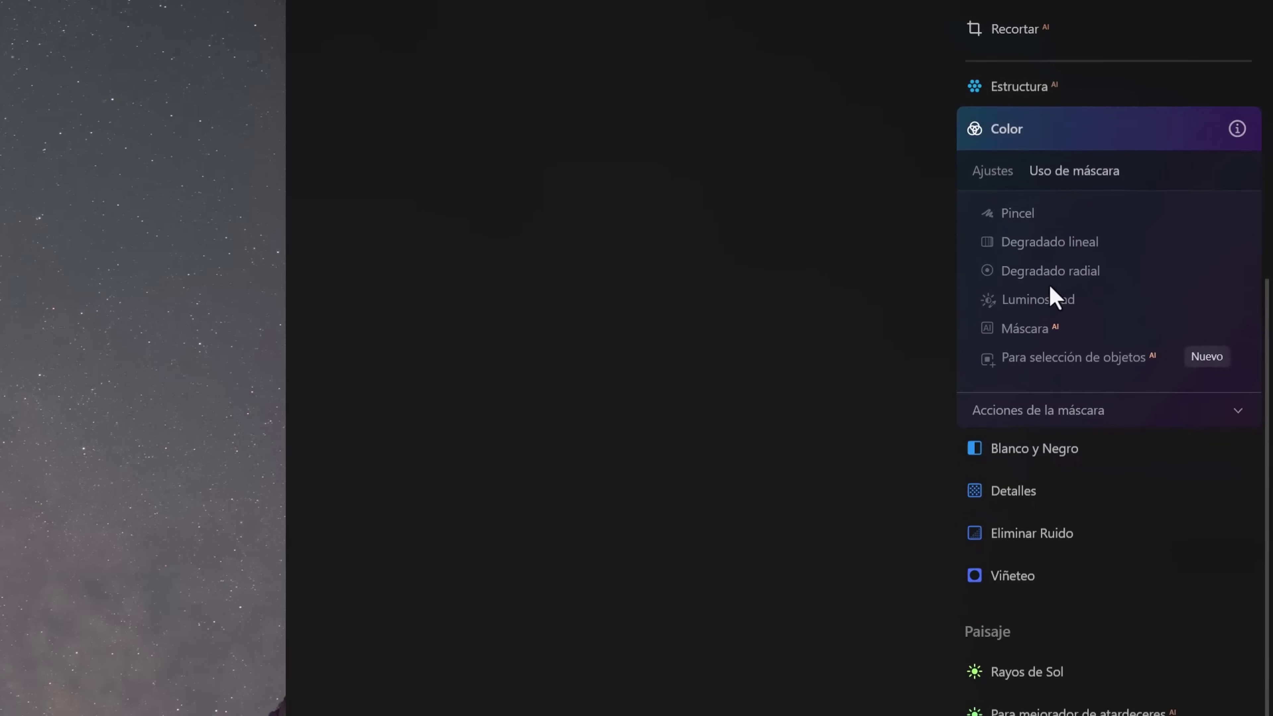
left_click(1037, 410)
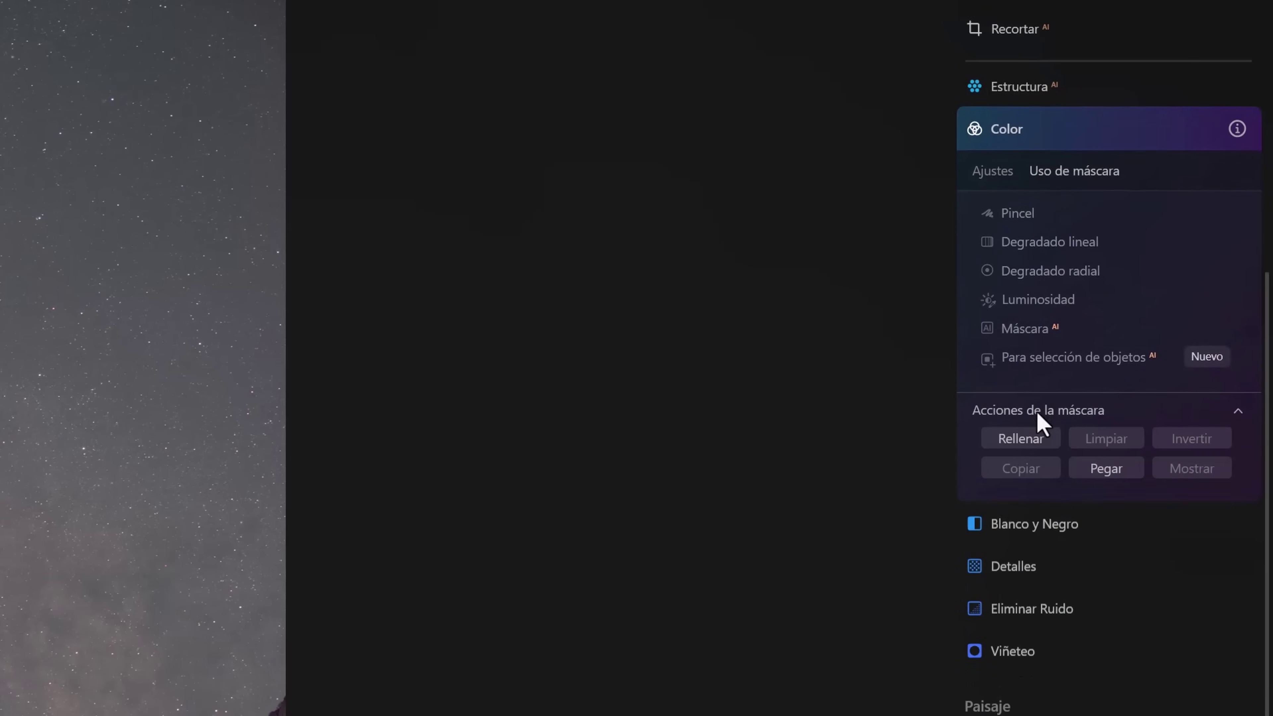
left_click(1107, 471)
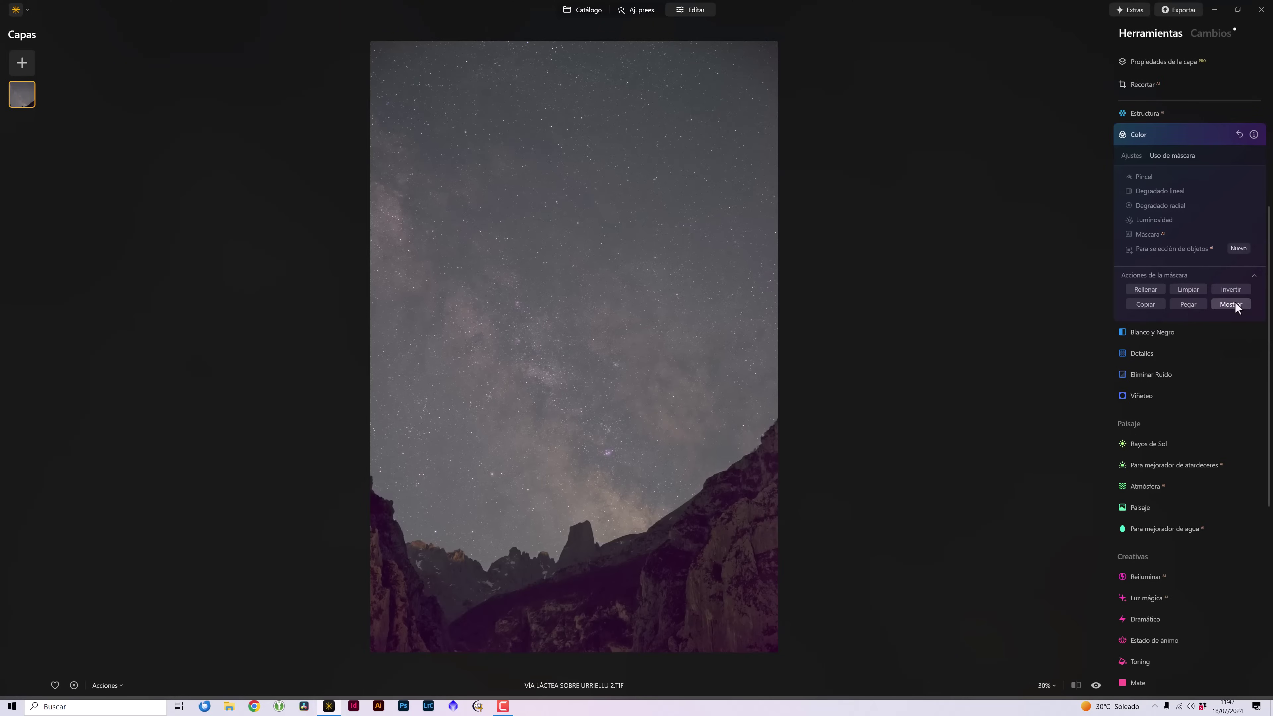
left_click(1235, 301)
left_click(1129, 156)
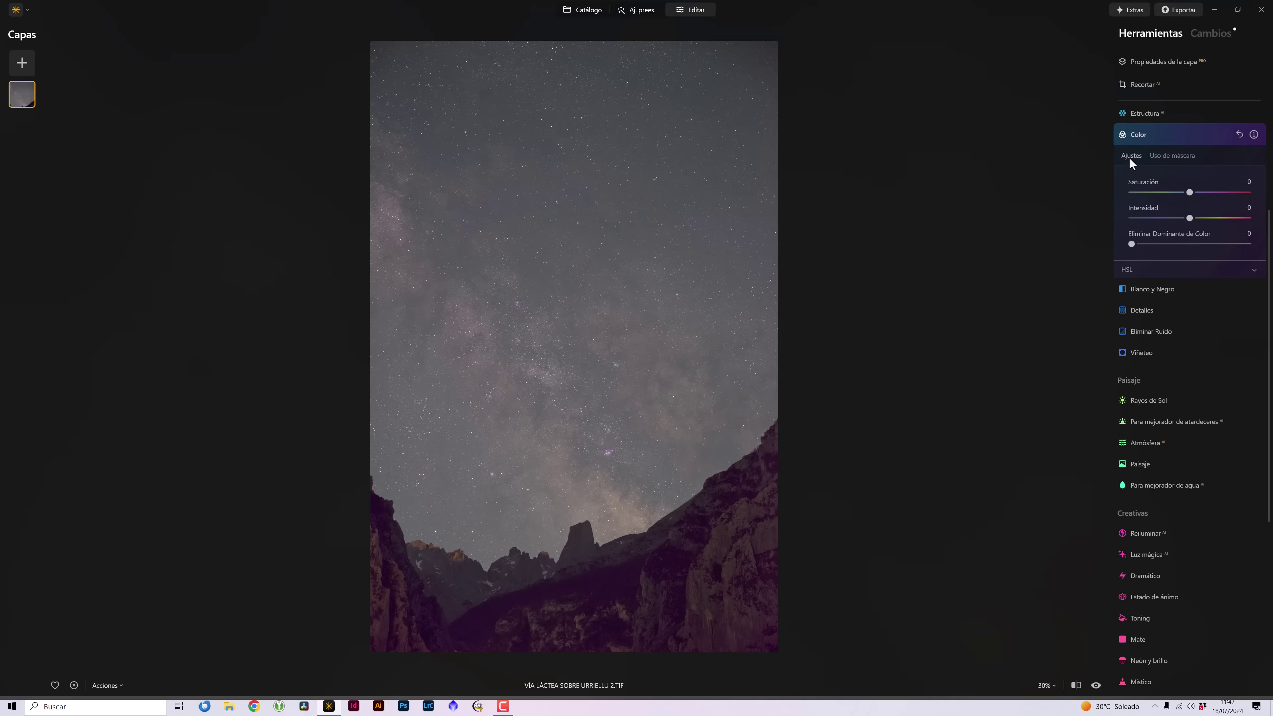
left_click(1137, 270)
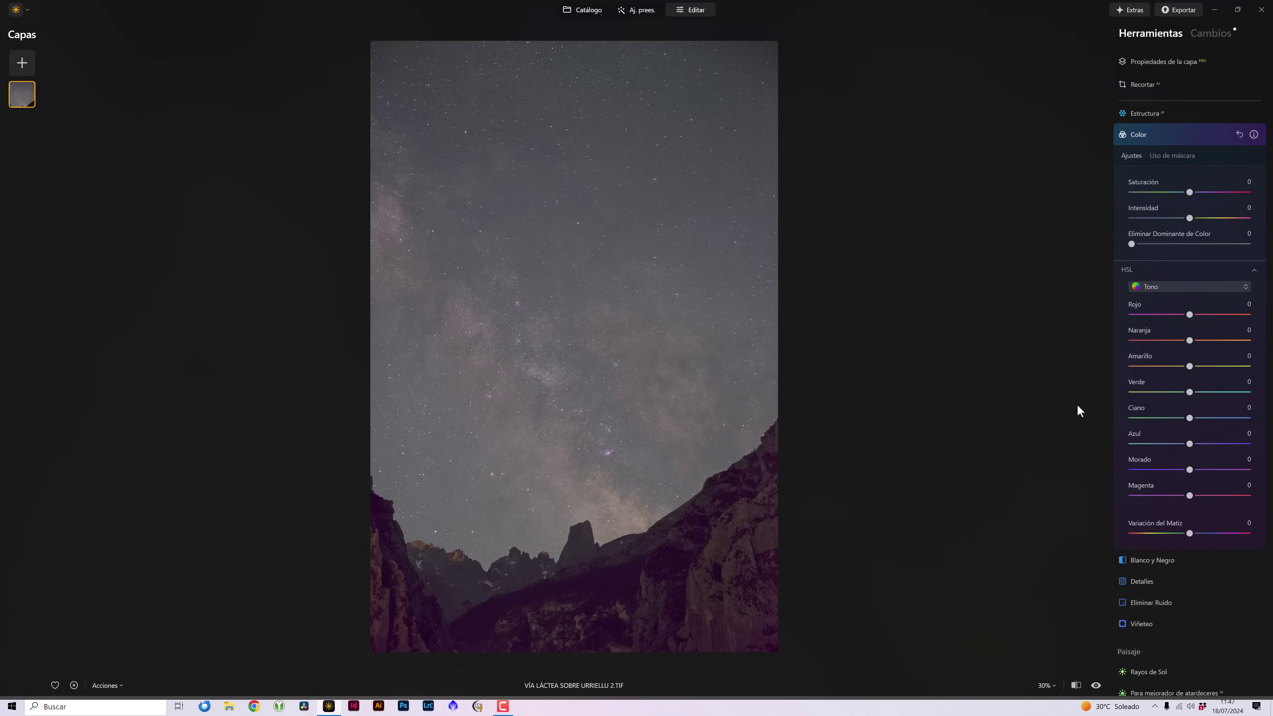
Switch HSL to Saturación and set Rojo to -60 and Magenta to -72
left_click(1174, 291)
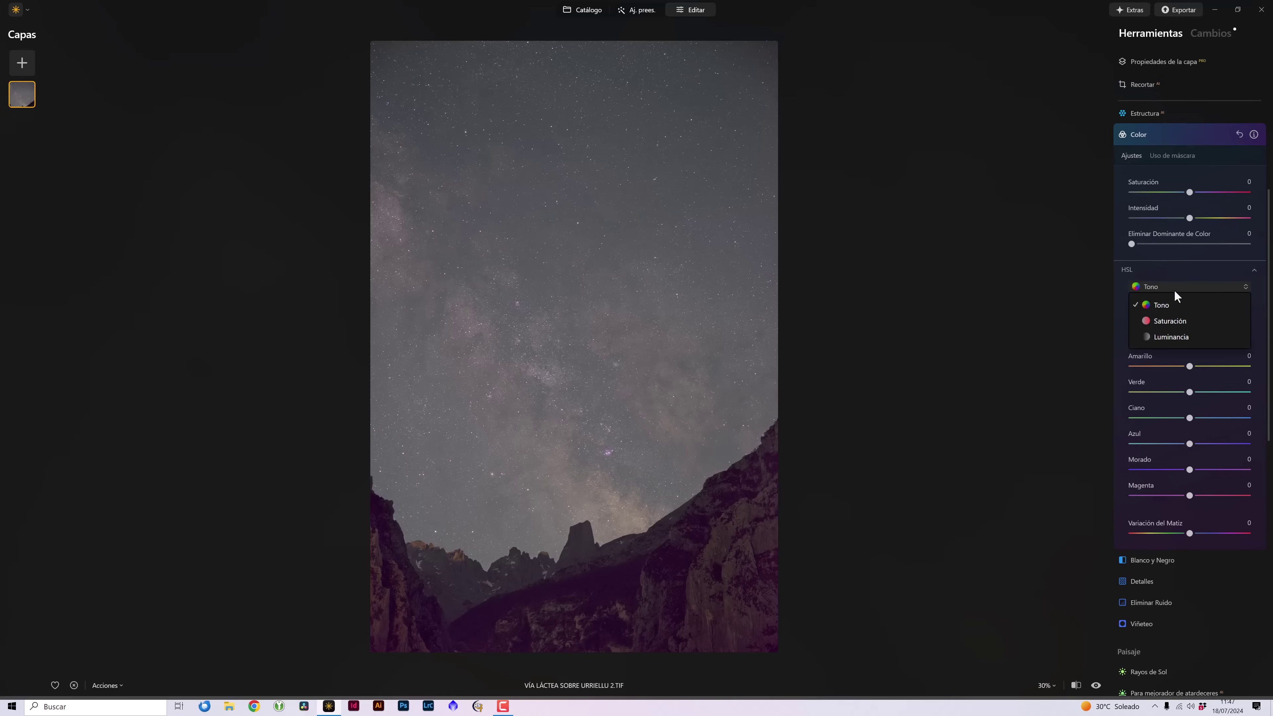
left_click(1173, 322)
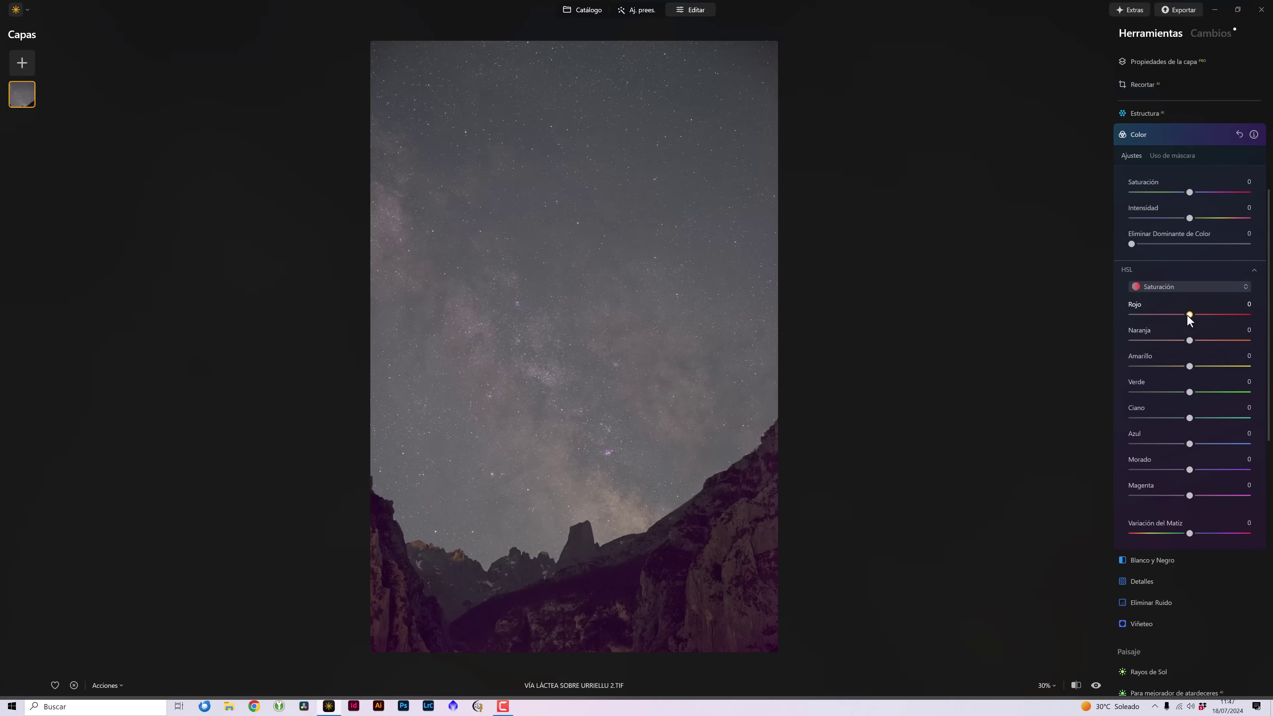
left_click_drag(1189, 315, 1149, 316)
left_click_drag(1190, 495, 1156, 495)
left_click_drag(1190, 340, 1195, 367)
Lower the Color Intensidad to -22 and toggle the tool to compare
left_click_drag(1186, 222, 1191, 195)
left_click(1224, 135)
left_click(1225, 135)
left_click(1224, 135)
left_click(1224, 136)
left_click(1224, 136)
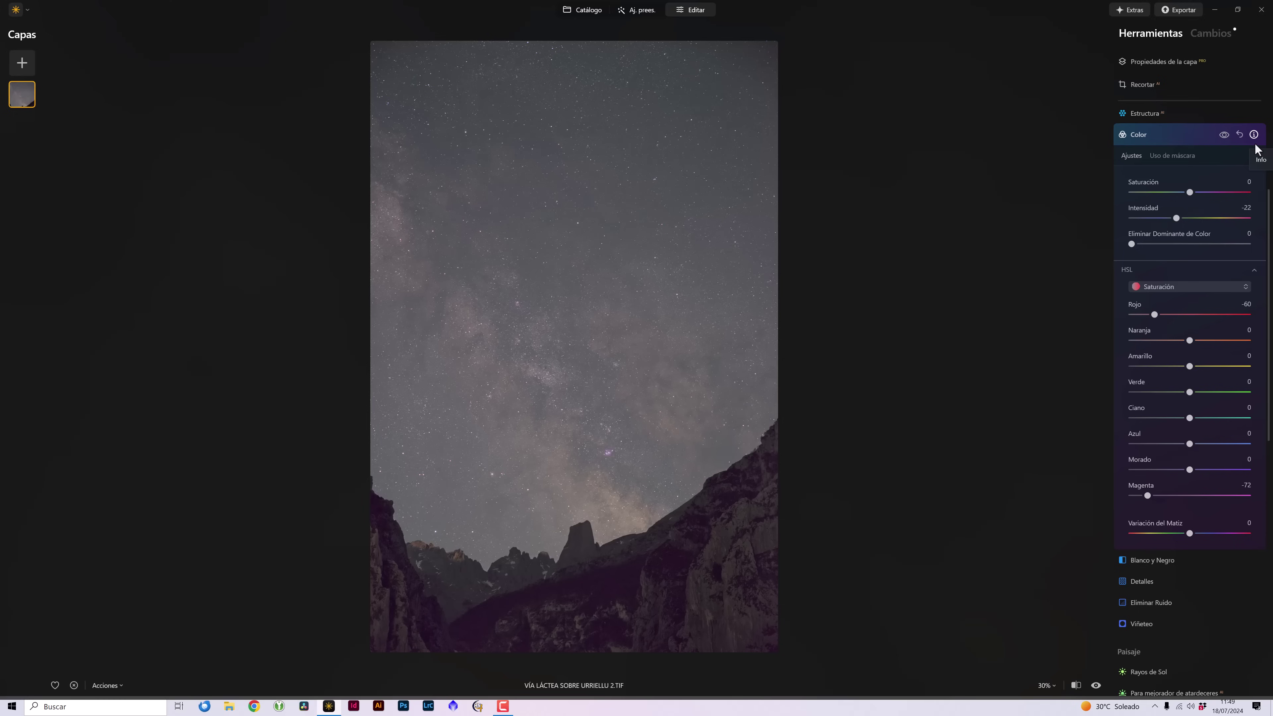
Paste the mountain mask into Detalles, preview it with Mostrar, and return to its sliders
left_click(1144, 582)
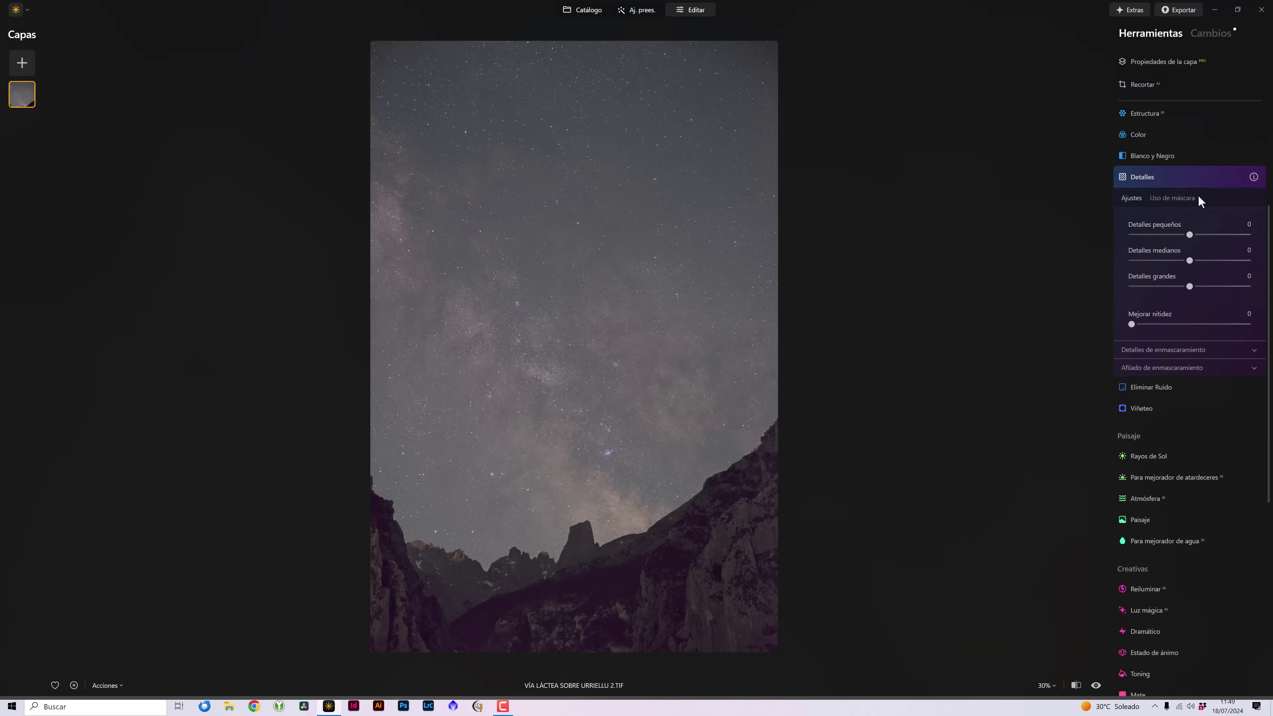
left_click(1172, 198)
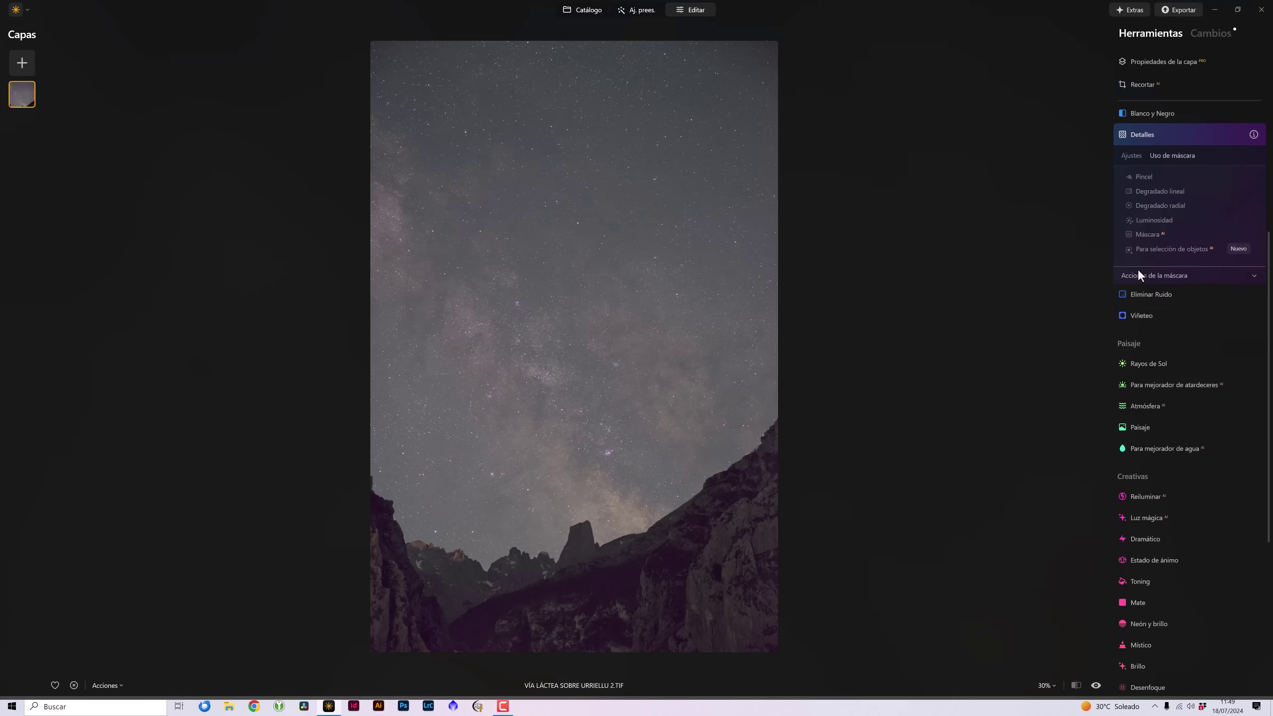
left_click(1138, 276)
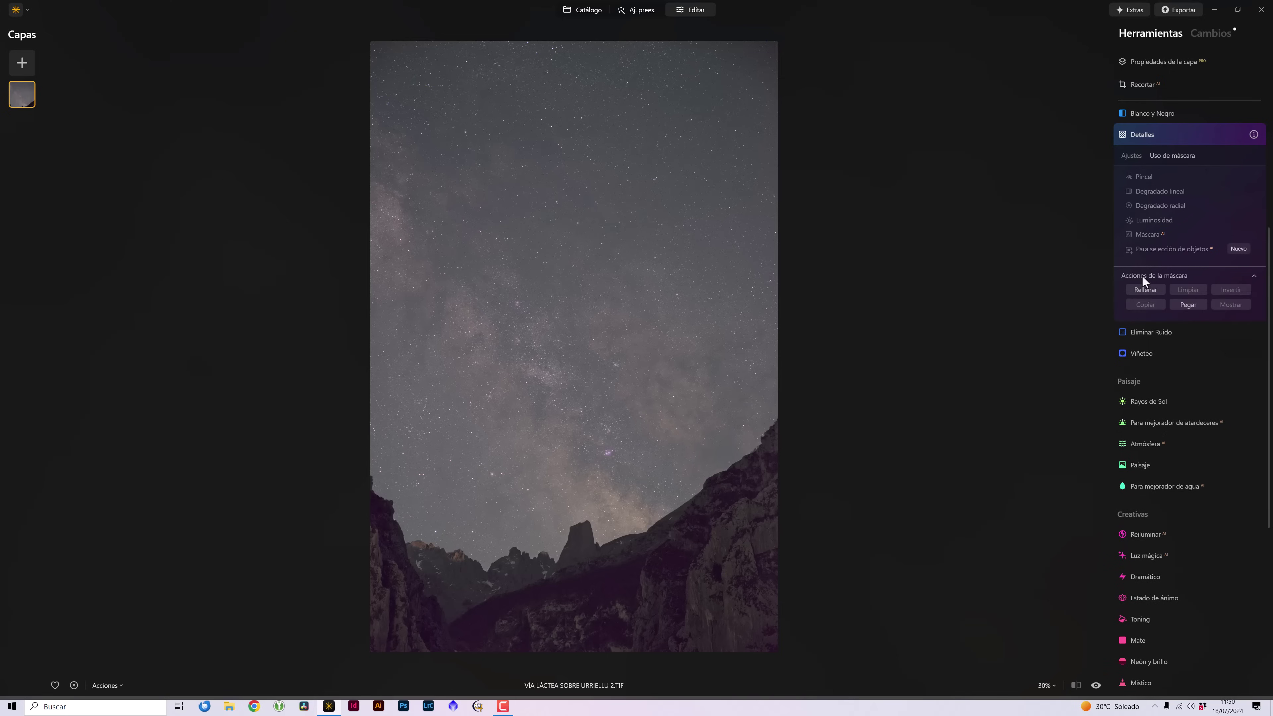
left_click(1183, 300)
left_click(1219, 302)
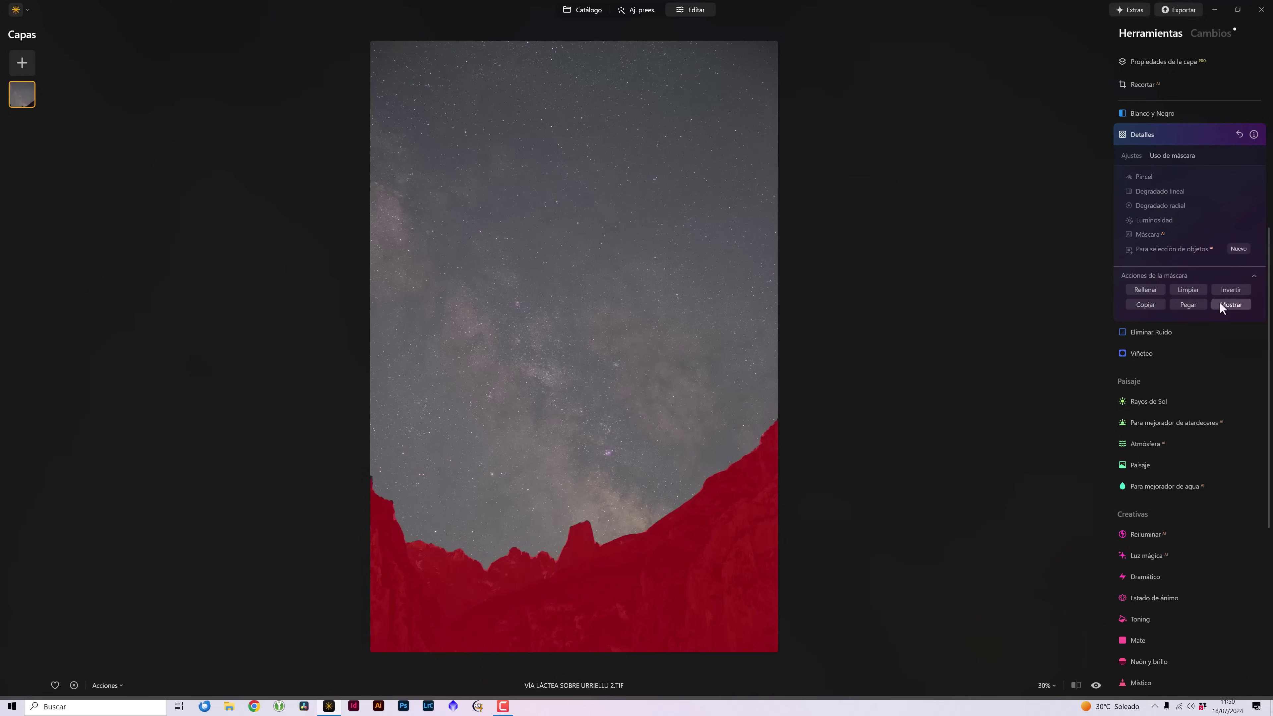
left_click(1219, 303)
left_click(1130, 157)
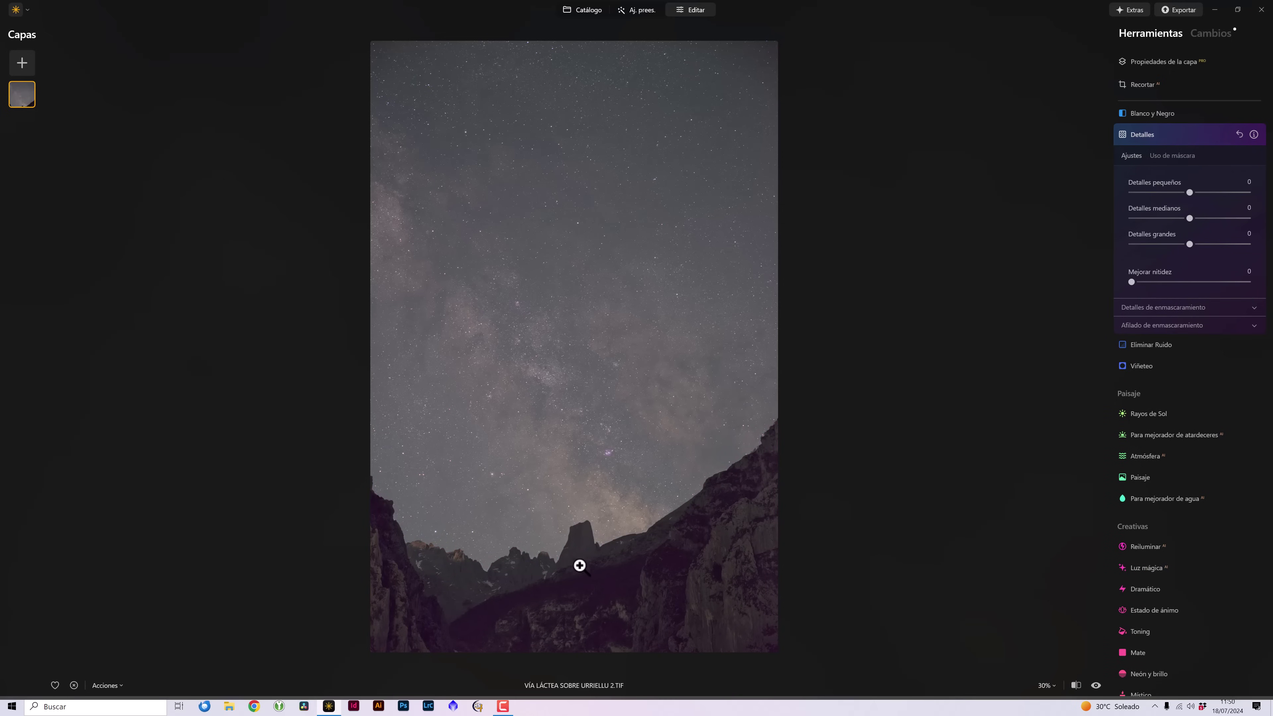
At 100% zoom, set Mejorar nitidez to 17 and Detalles pequeños to 13
left_click(568, 557)
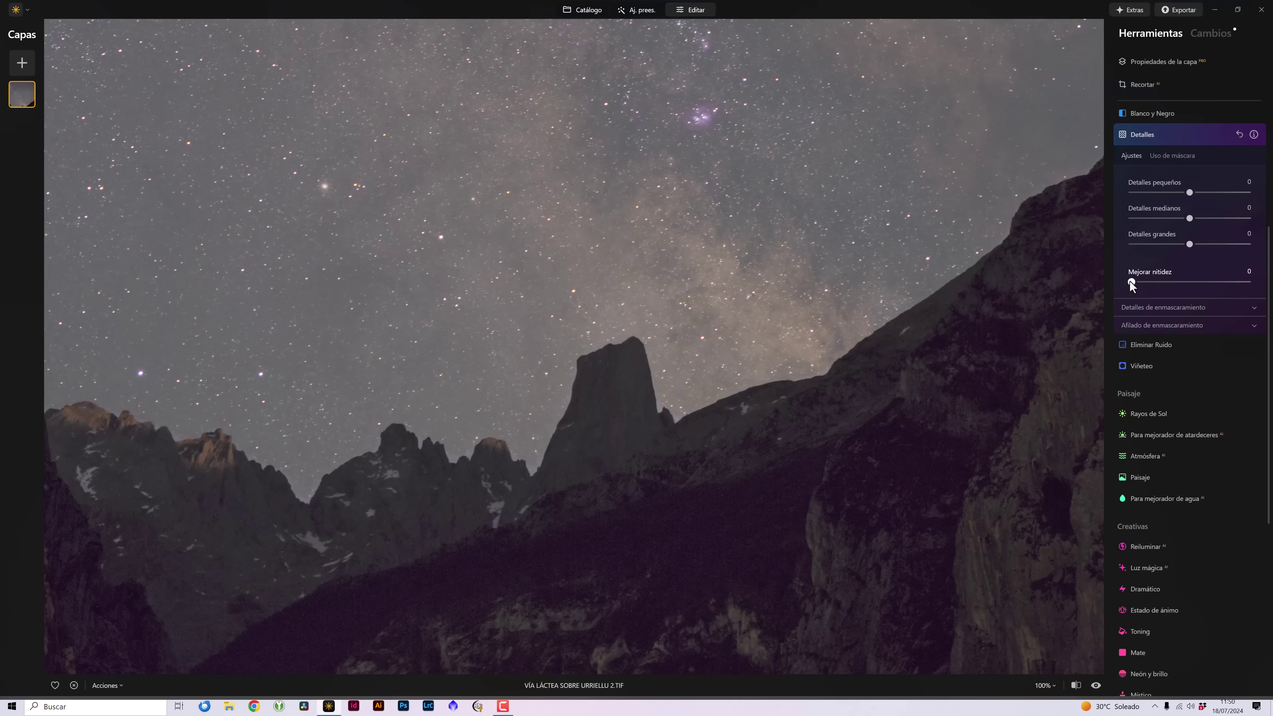
left_click_drag(1130, 282, 1148, 286)
left_click_drag(1148, 285, 1150, 285)
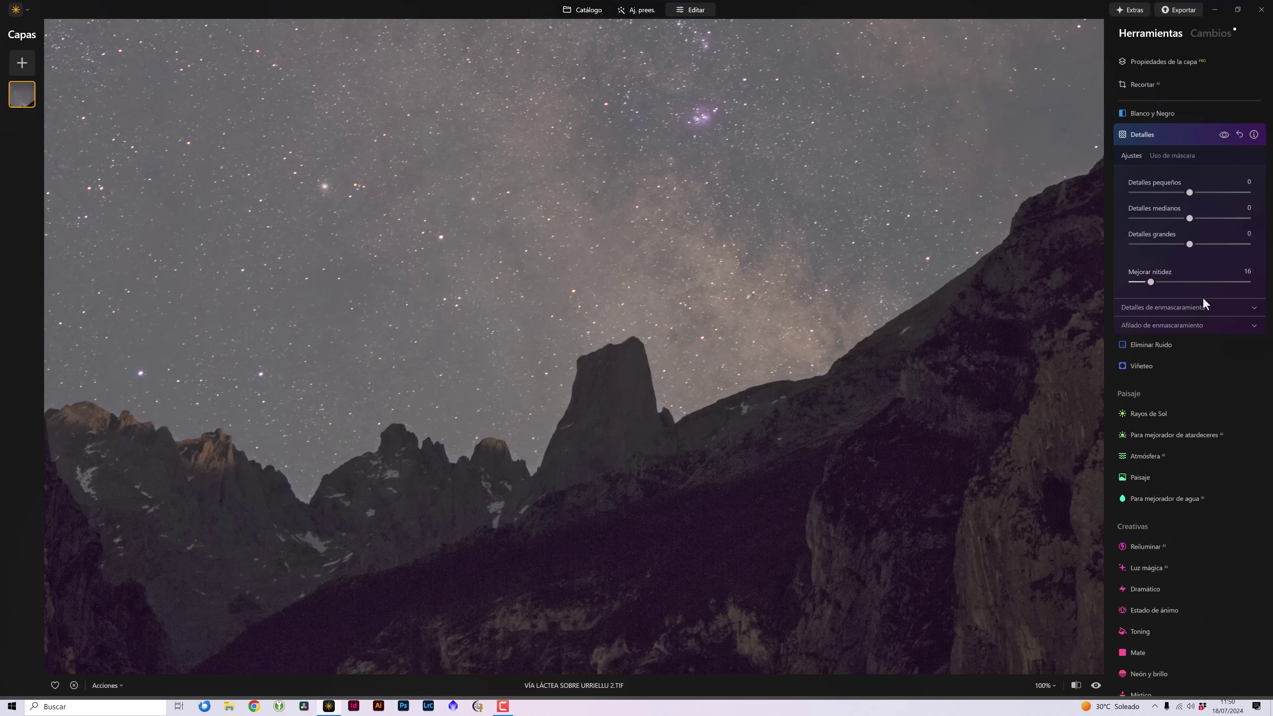
left_click(1153, 280)
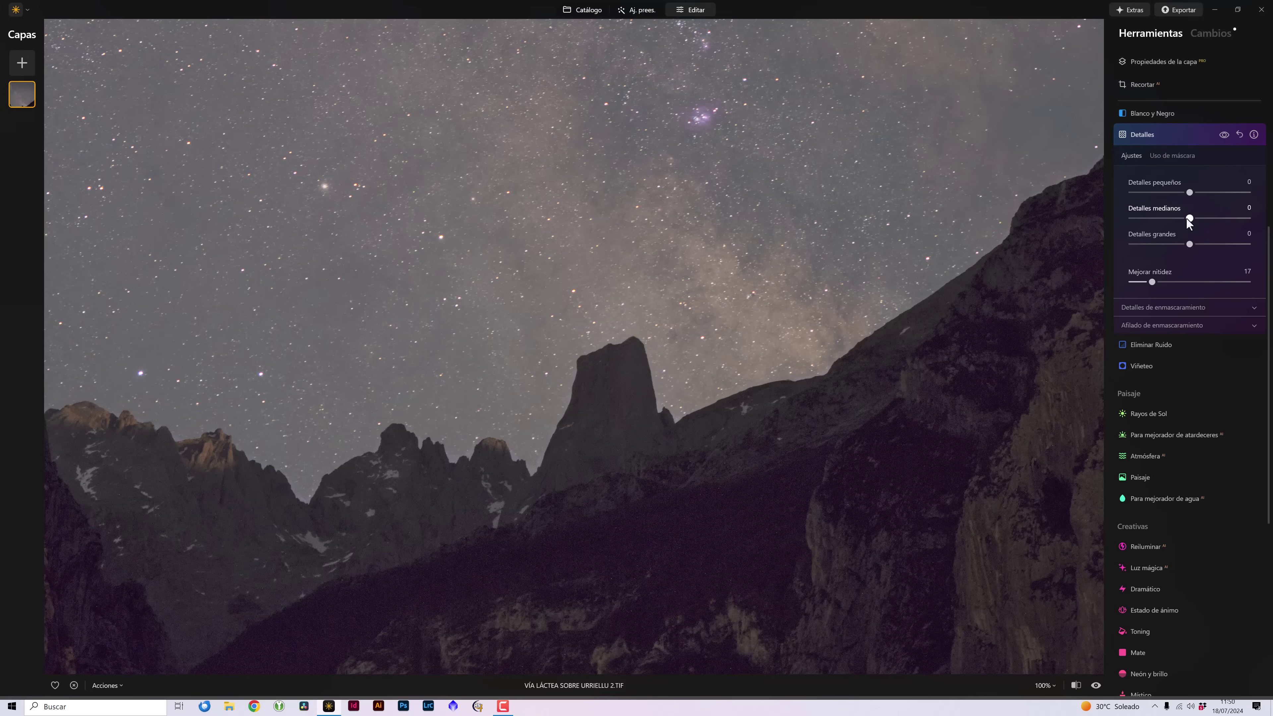
left_click_drag(1189, 193, 1197, 193)
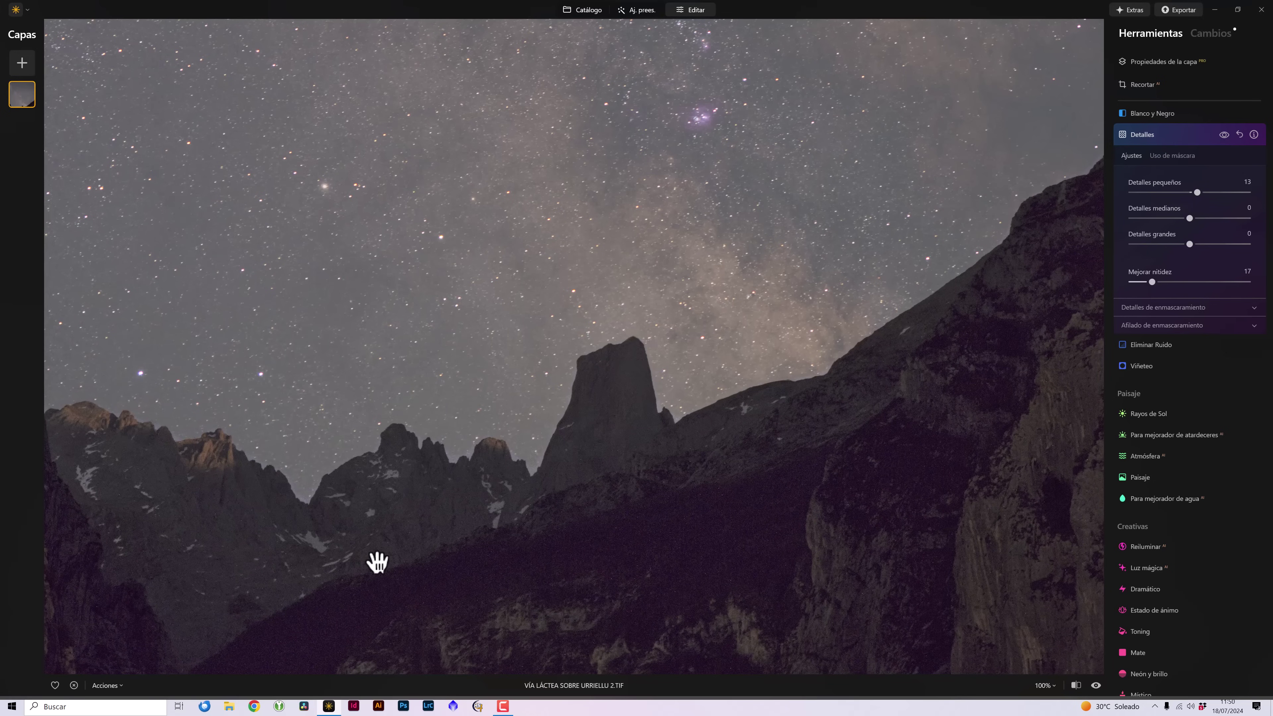
Pan to the Urriellu peak and toggle Detalles on and off to compare
left_click_drag(921, 577, 659, 449)
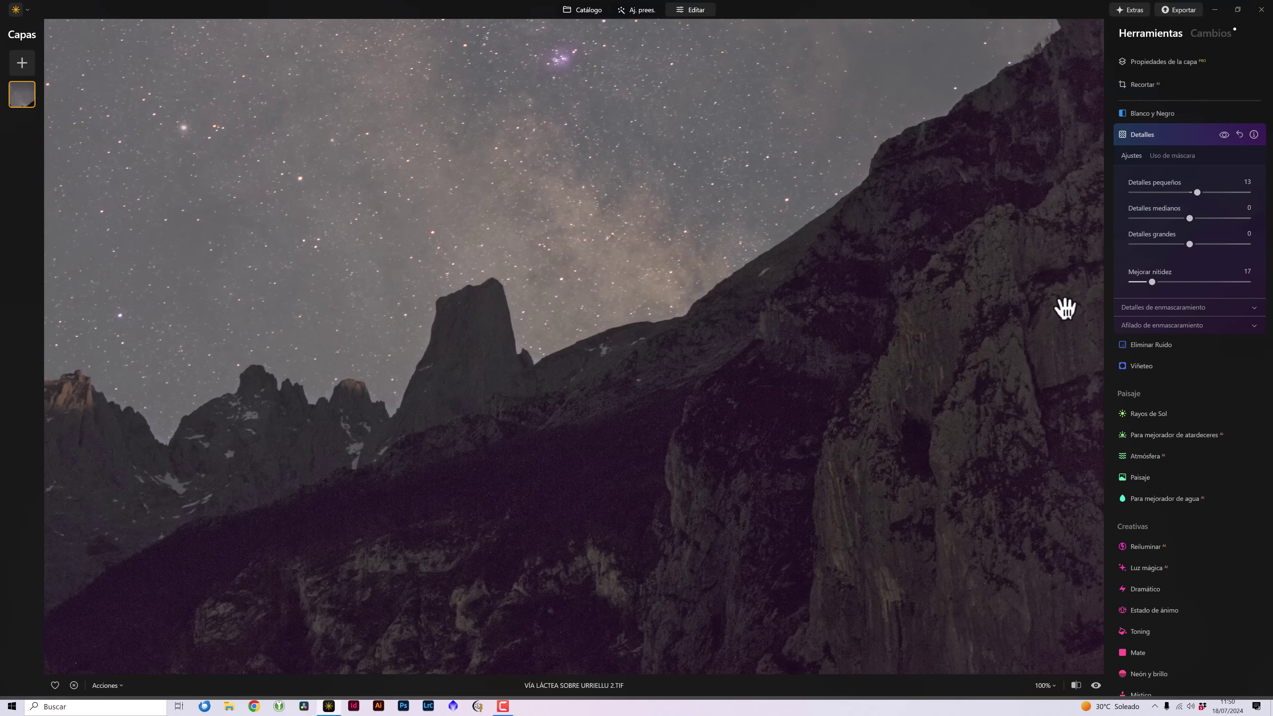
left_click(1223, 134)
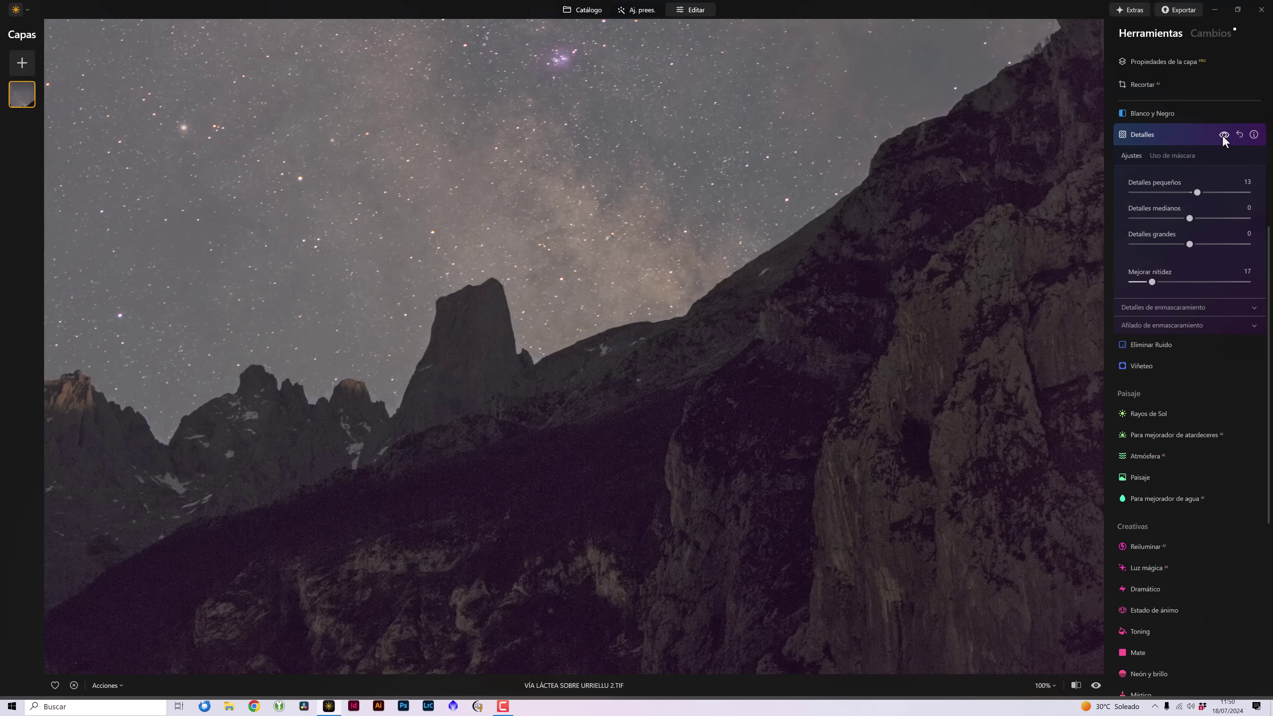
left_click(1223, 134)
left_click(1223, 134)
left_click(1223, 135)
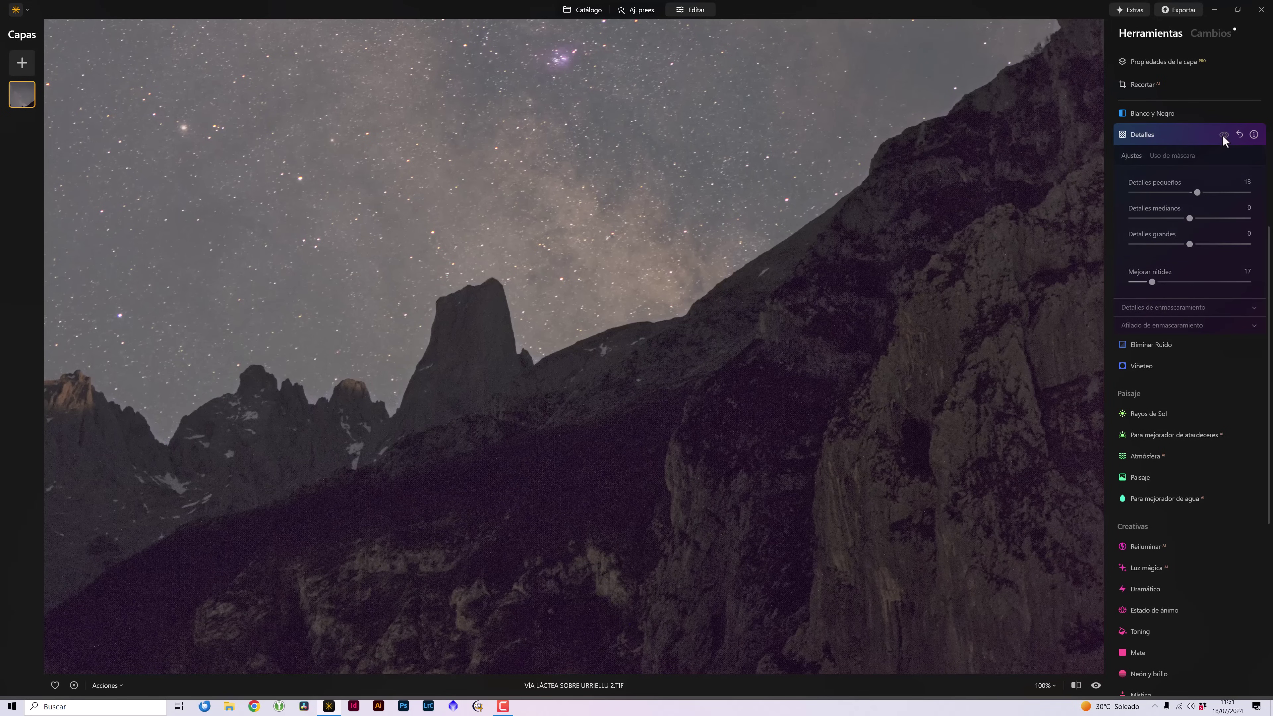
left_click(1222, 135)
left_click(1222, 135)
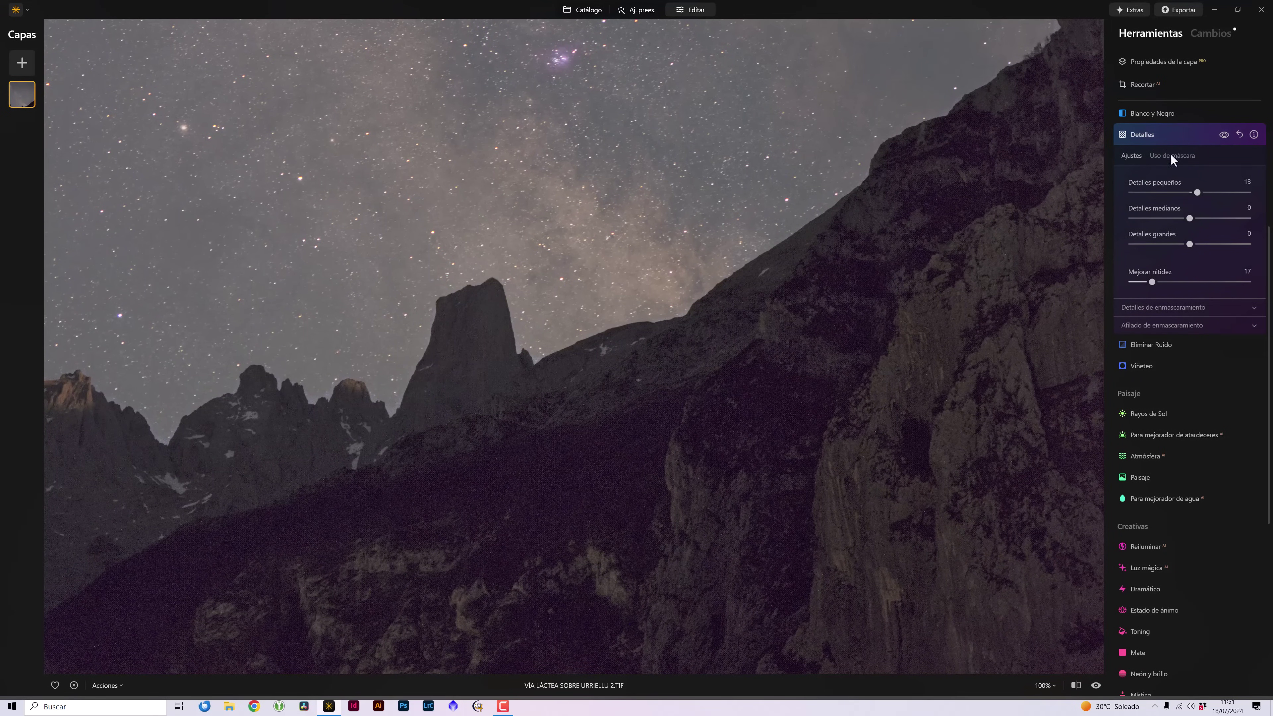
Compare the sharpening on the lower cliffs, then fit the photo and collapse Detalles
left_click_drag(378, 435, 807, 389)
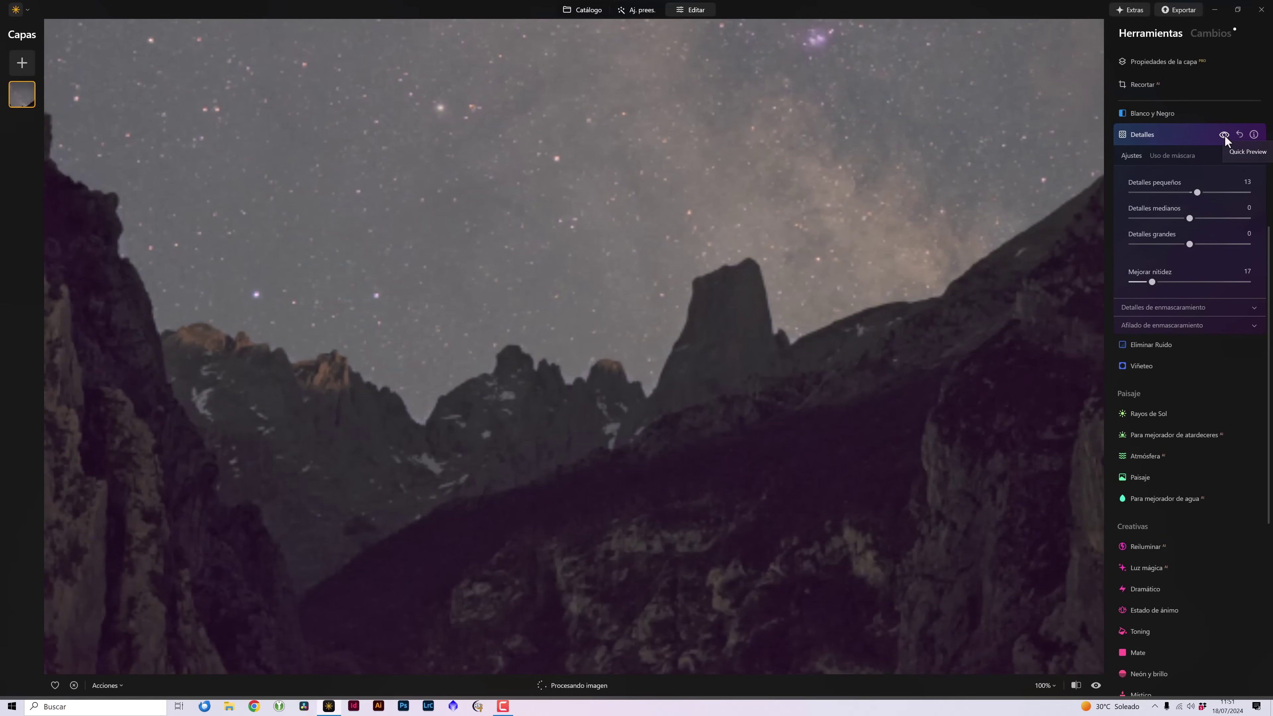
left_click(1225, 135)
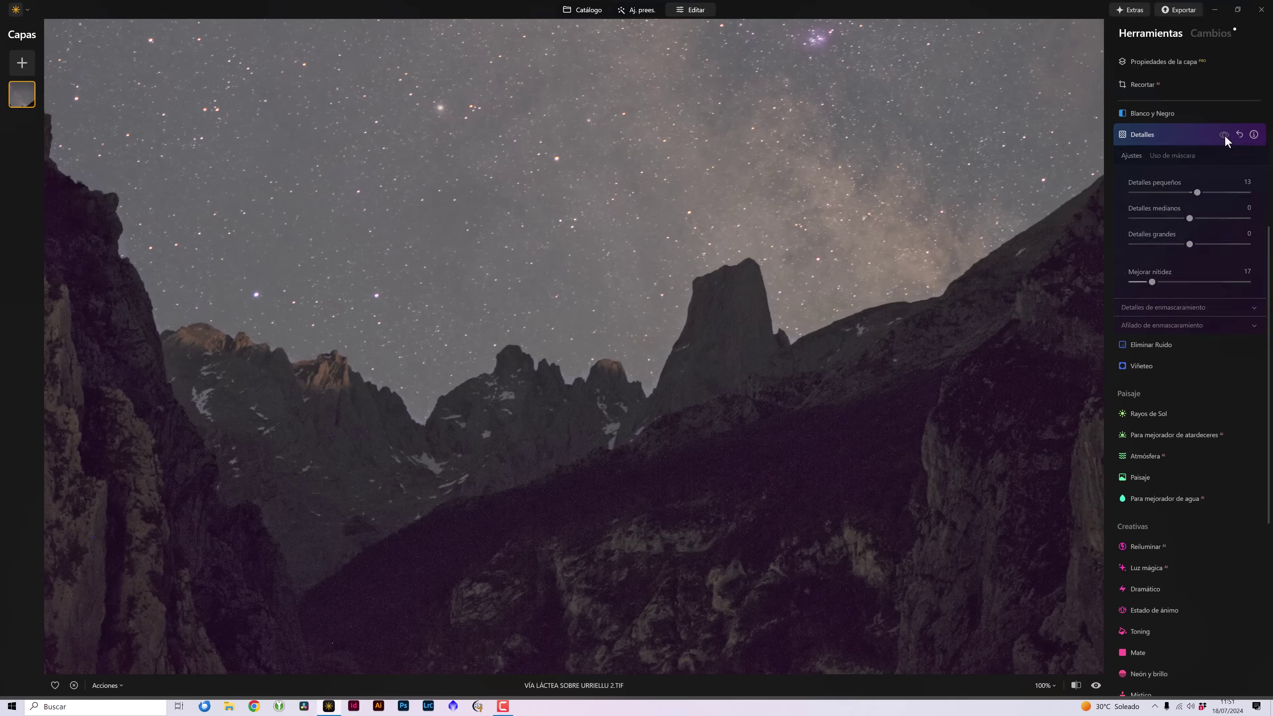
left_click(1224, 134)
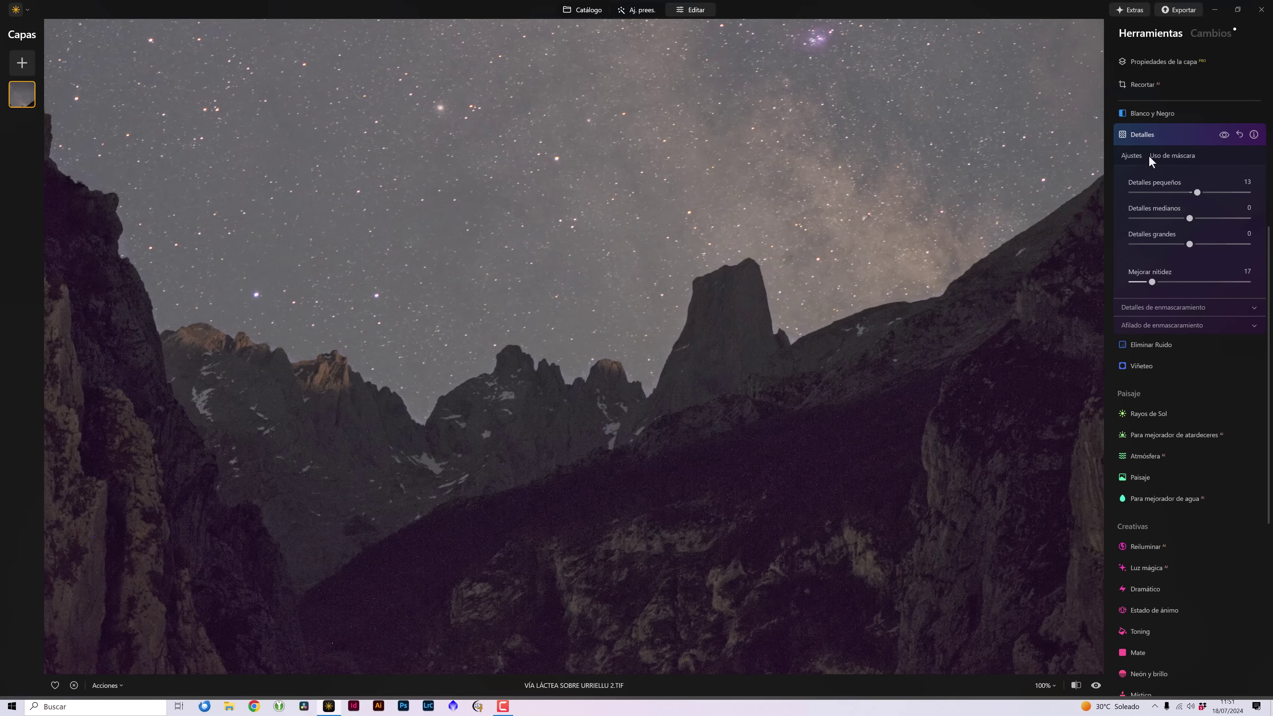
left_click(1225, 135)
left_click(1224, 135)
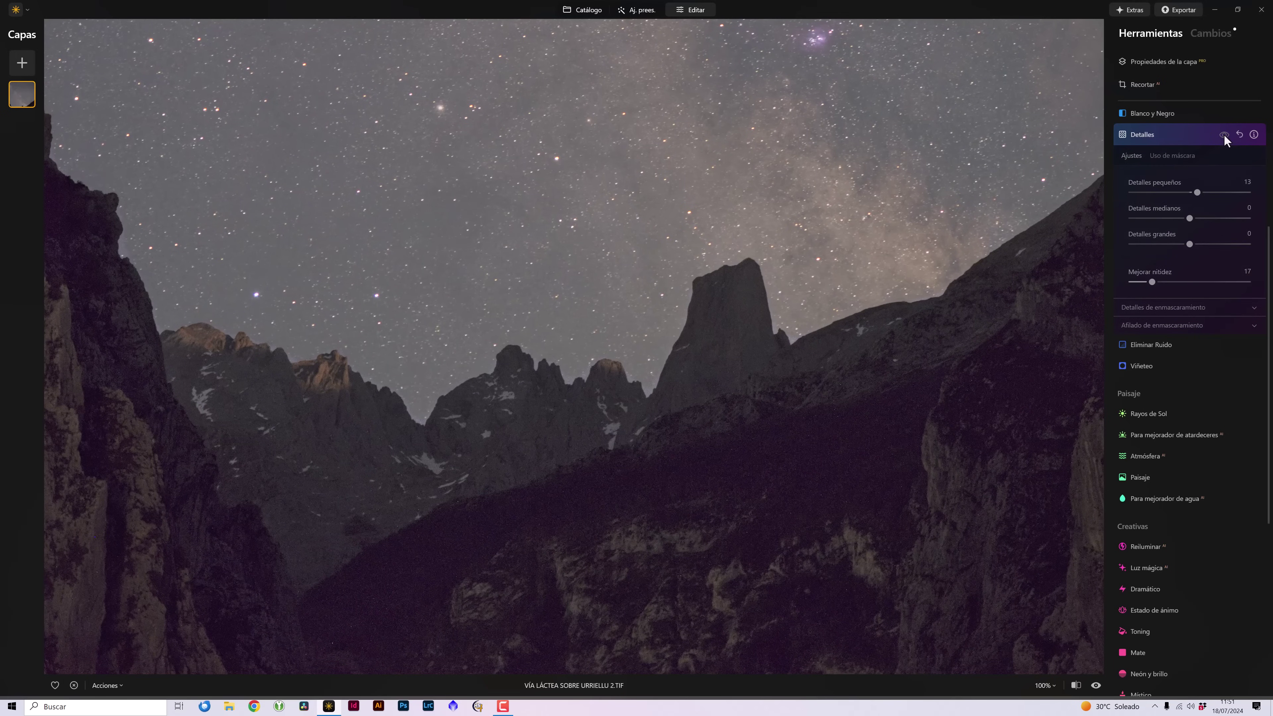
left_click(1224, 135)
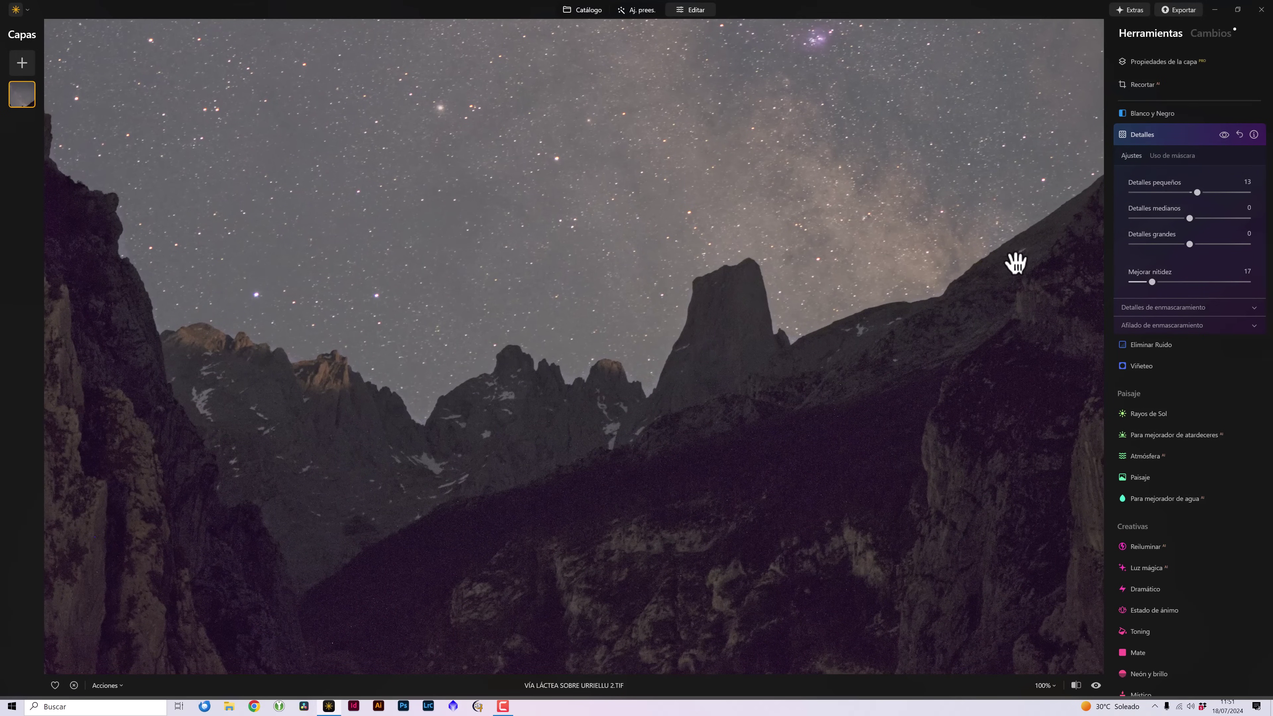
left_click(875, 343)
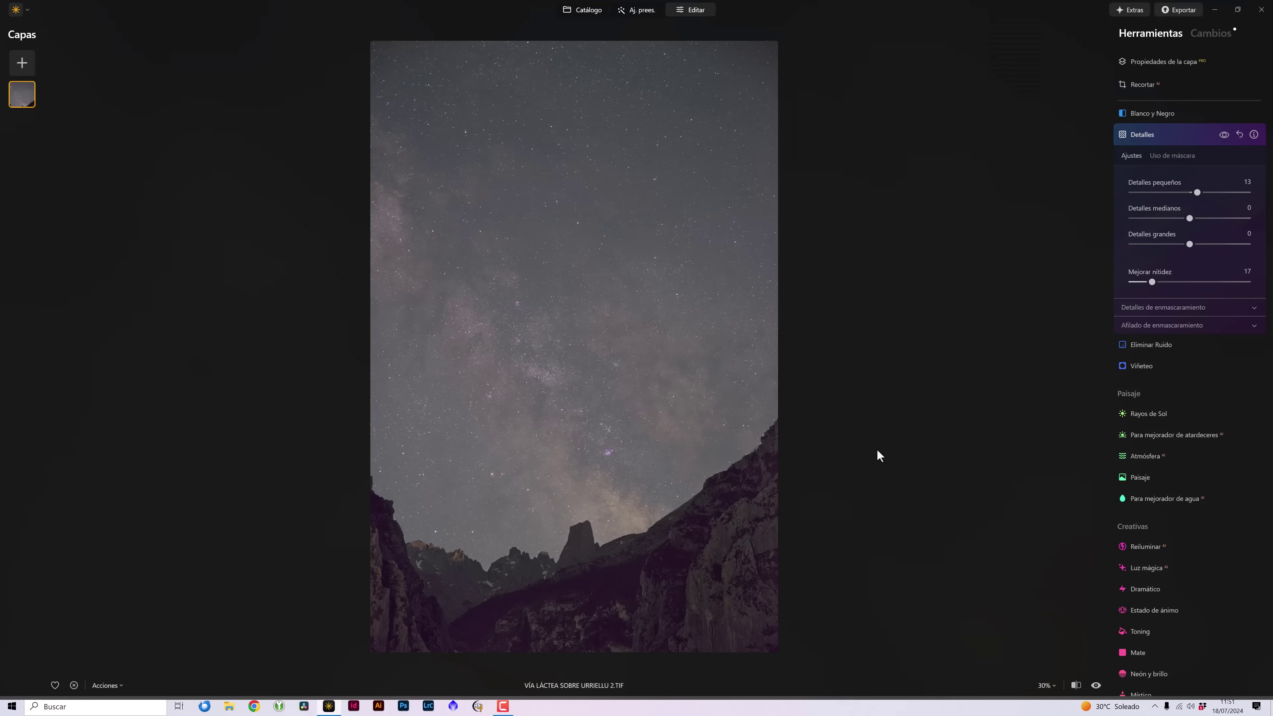
left_click(1135, 129)
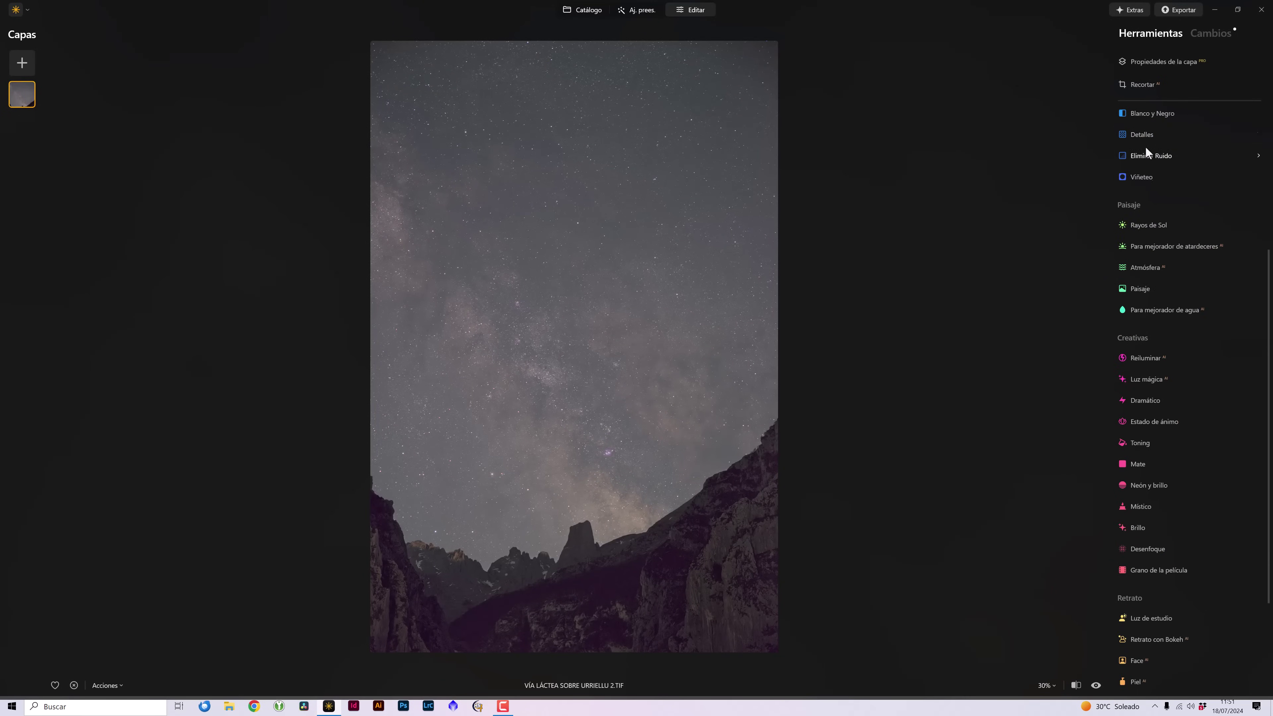
Open Estructura and preview its mountain mask with Mostrar before returning to its sliders
scroll(1144, 201, "down", 3)
scroll(1144, 246, "up", 5)
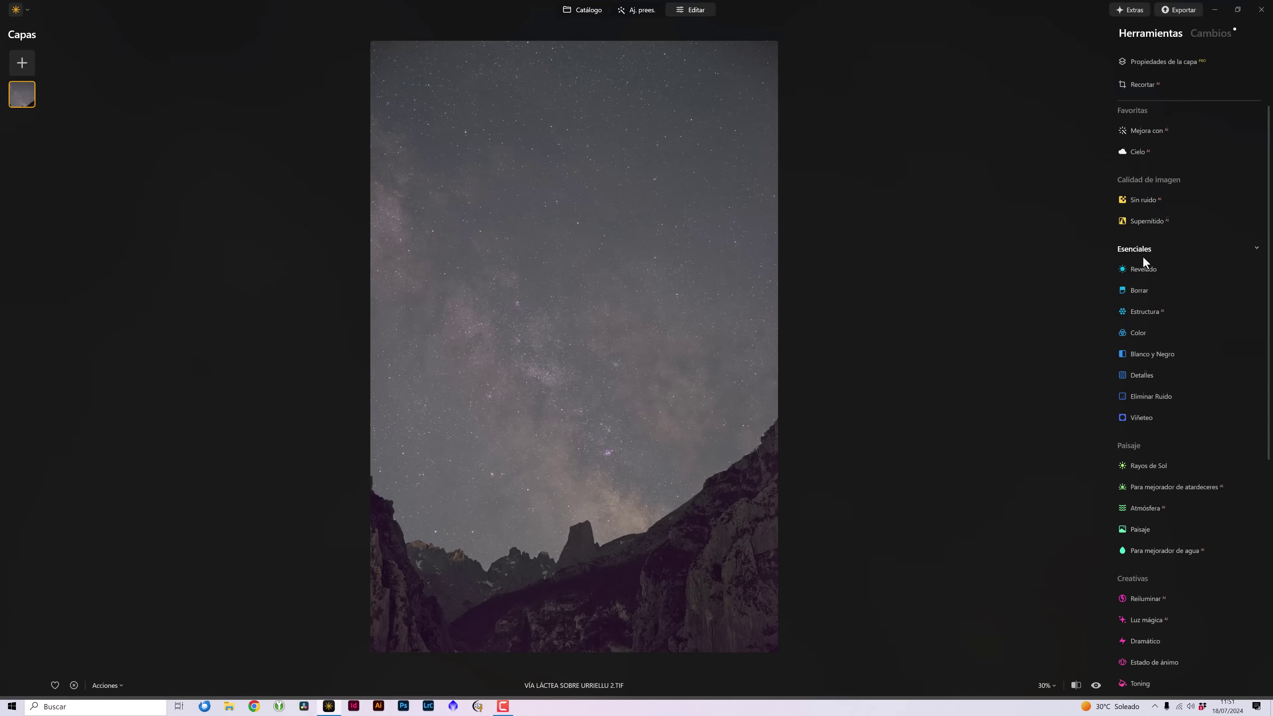
left_click(1158, 324)
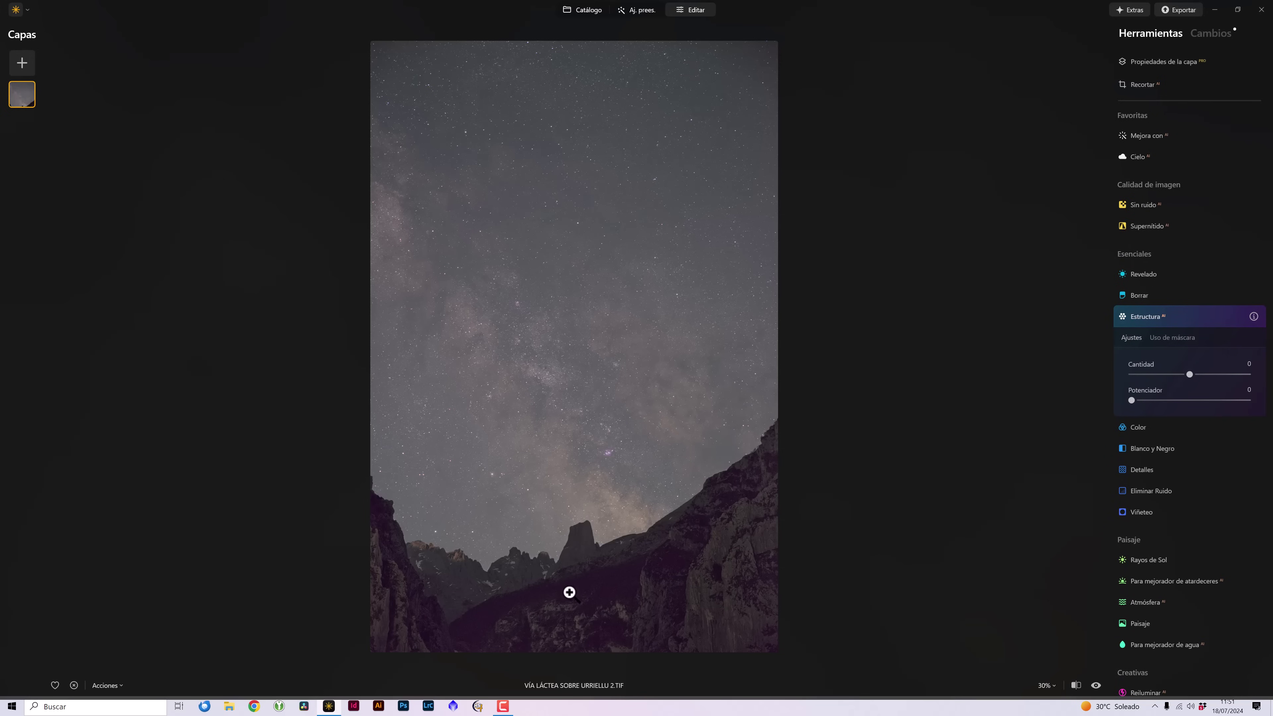
left_click(1168, 337)
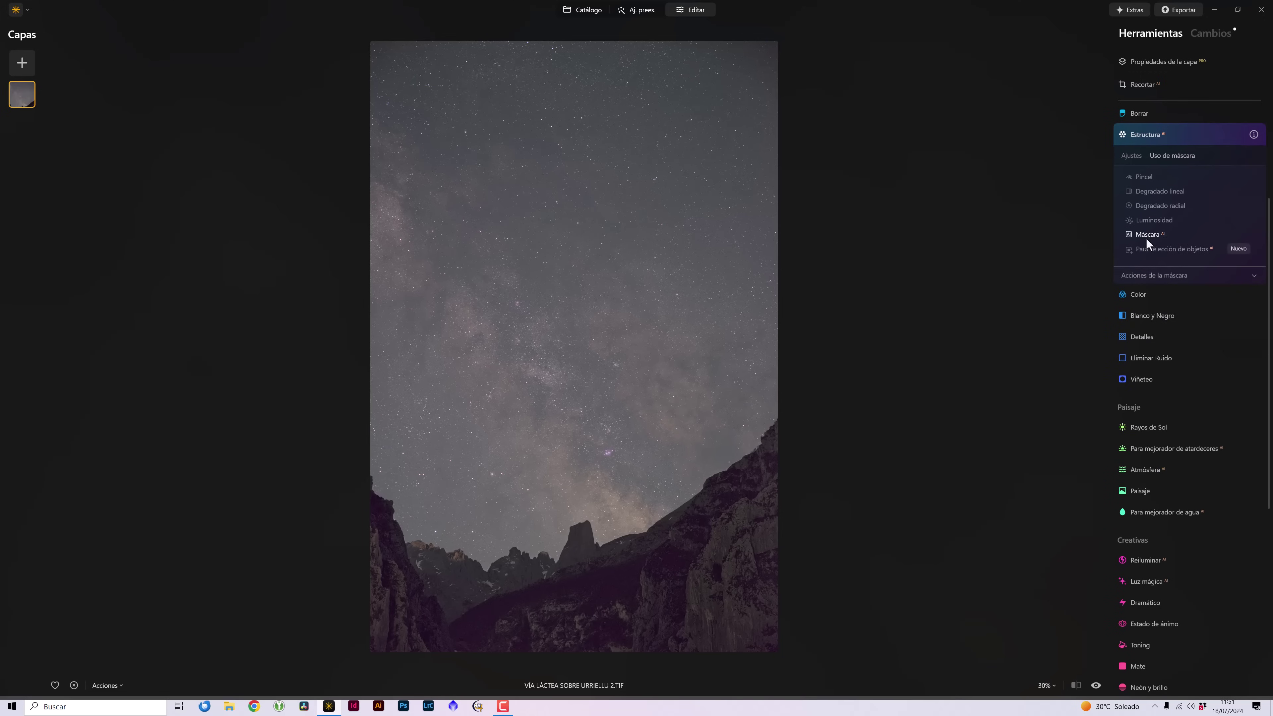
left_click(1223, 307)
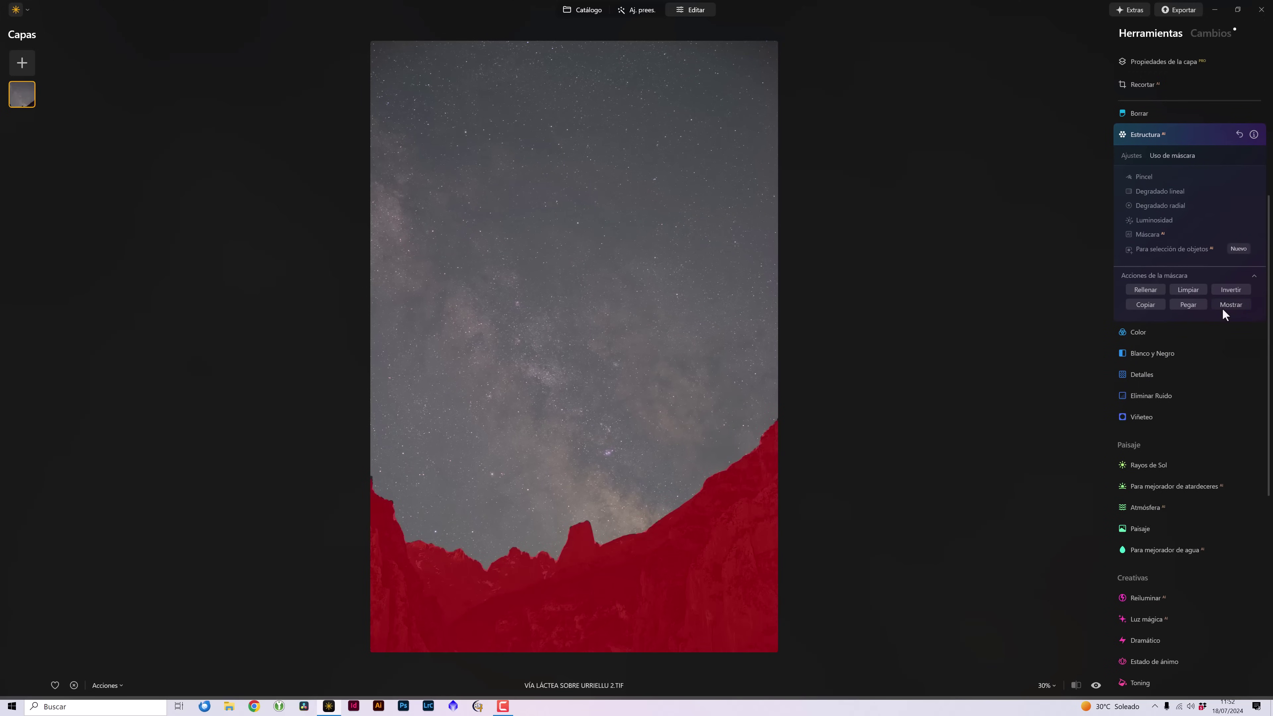
left_click(1223, 307)
left_click(1223, 310)
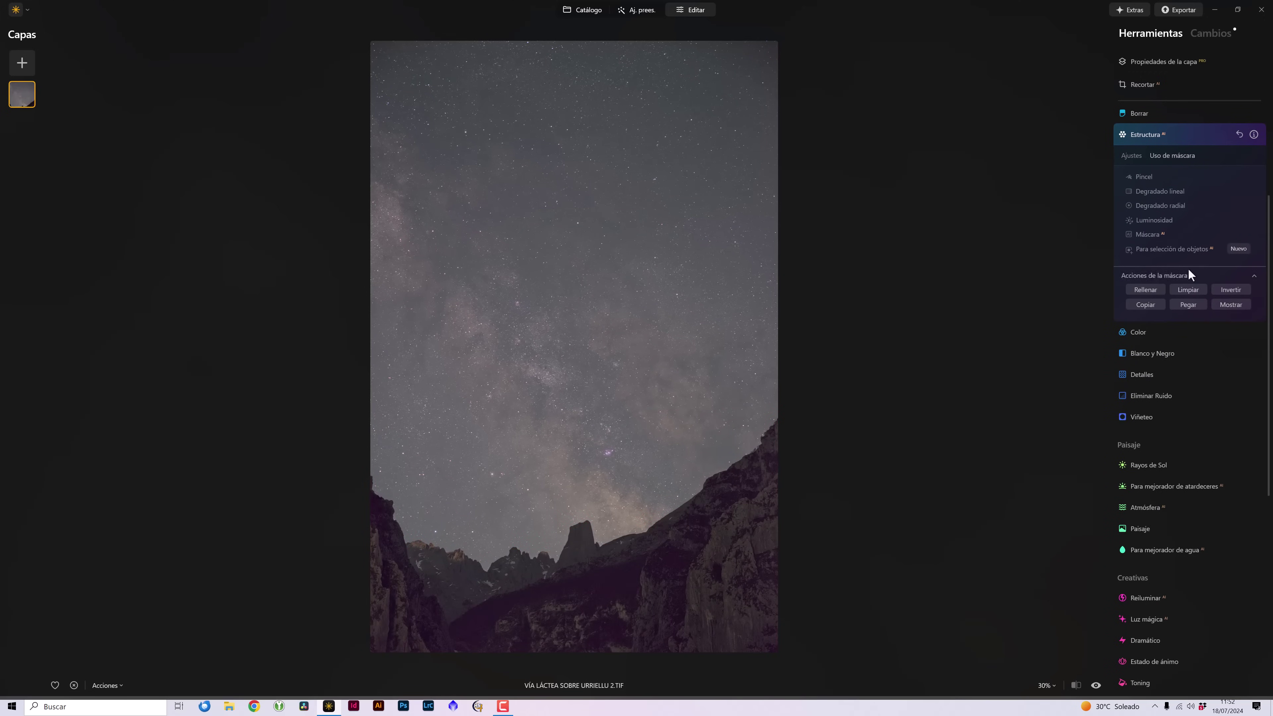
left_click(1131, 156)
At 100% zoom on the cliffs, set Estructura Amount to 13 and toggle it to compare
left_click(627, 584)
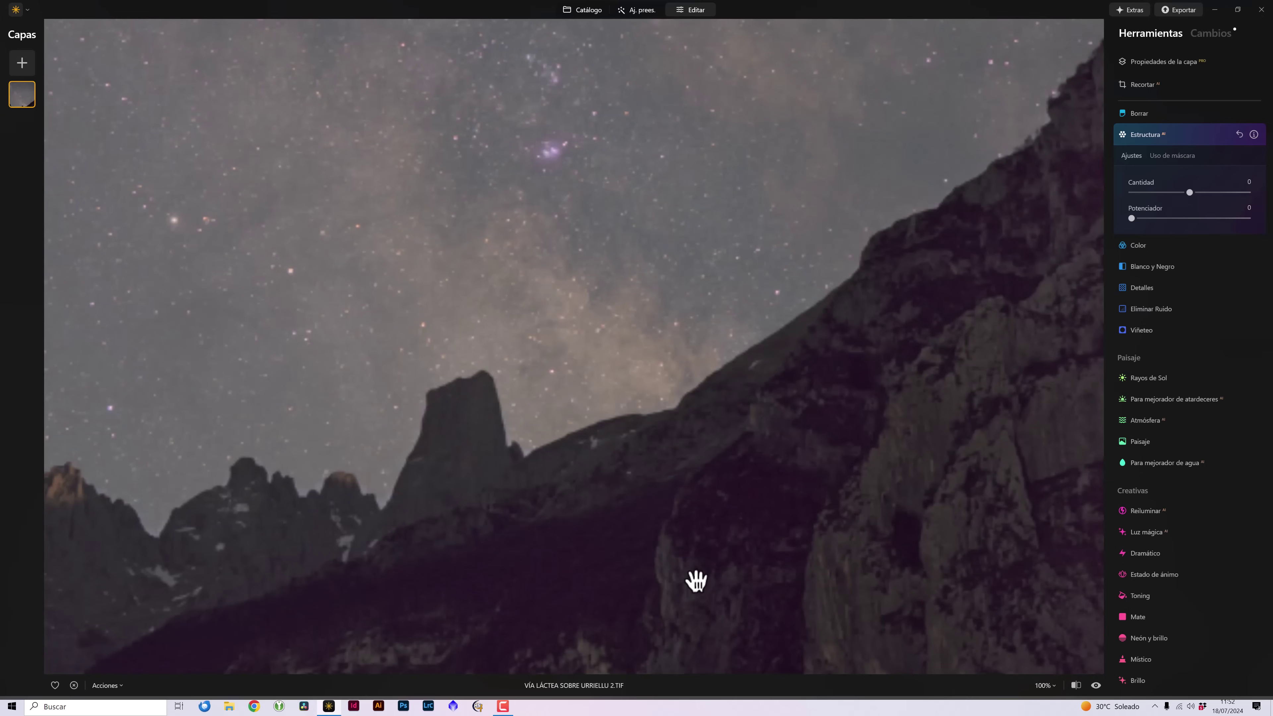
scroll(826, 537, "down", 1)
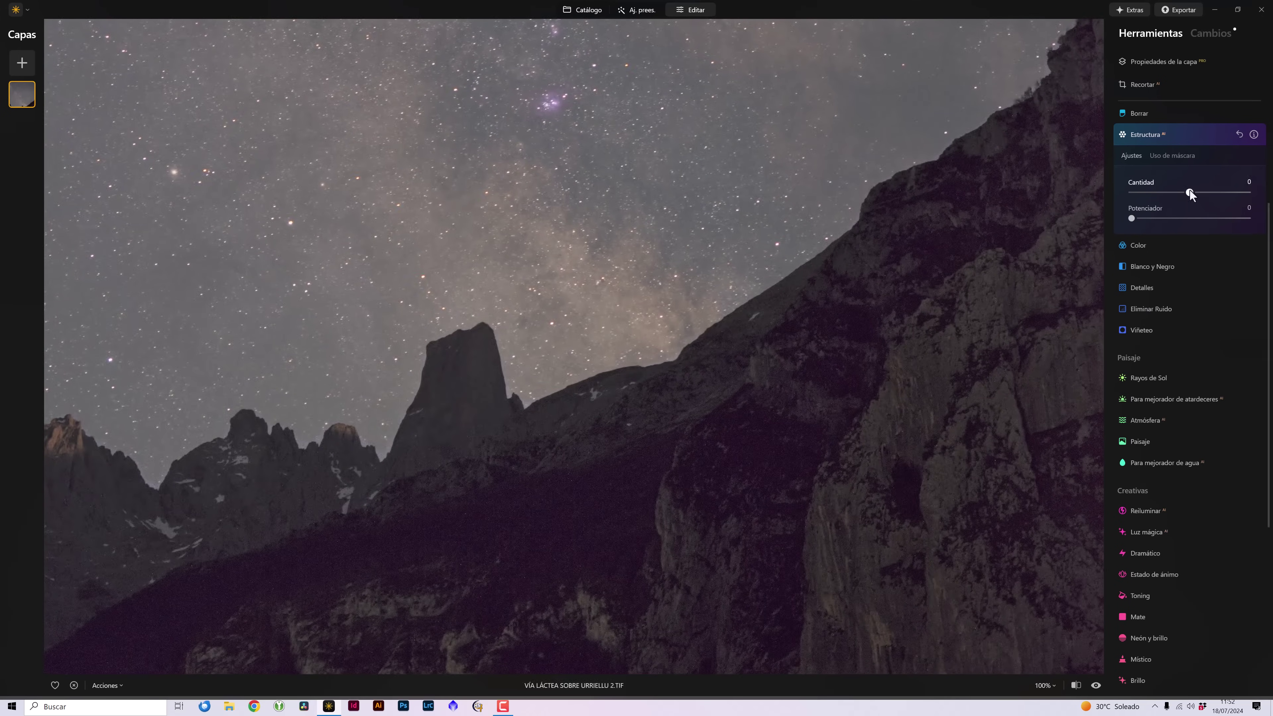
left_click_drag(1190, 193, 1198, 197)
left_click_drag(875, 534, 792, 489)
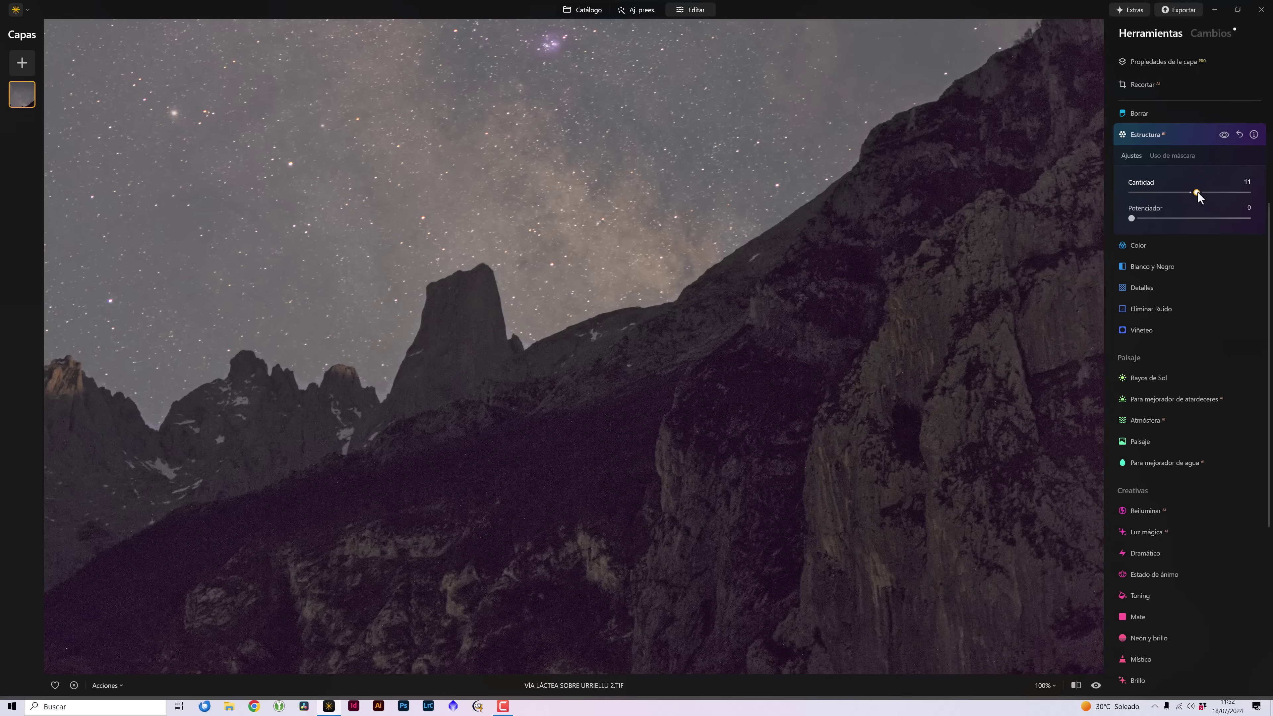
left_click(1228, 136)
left_click(1228, 135)
left_click(1229, 135)
left_click(1228, 136)
left_click(1228, 135)
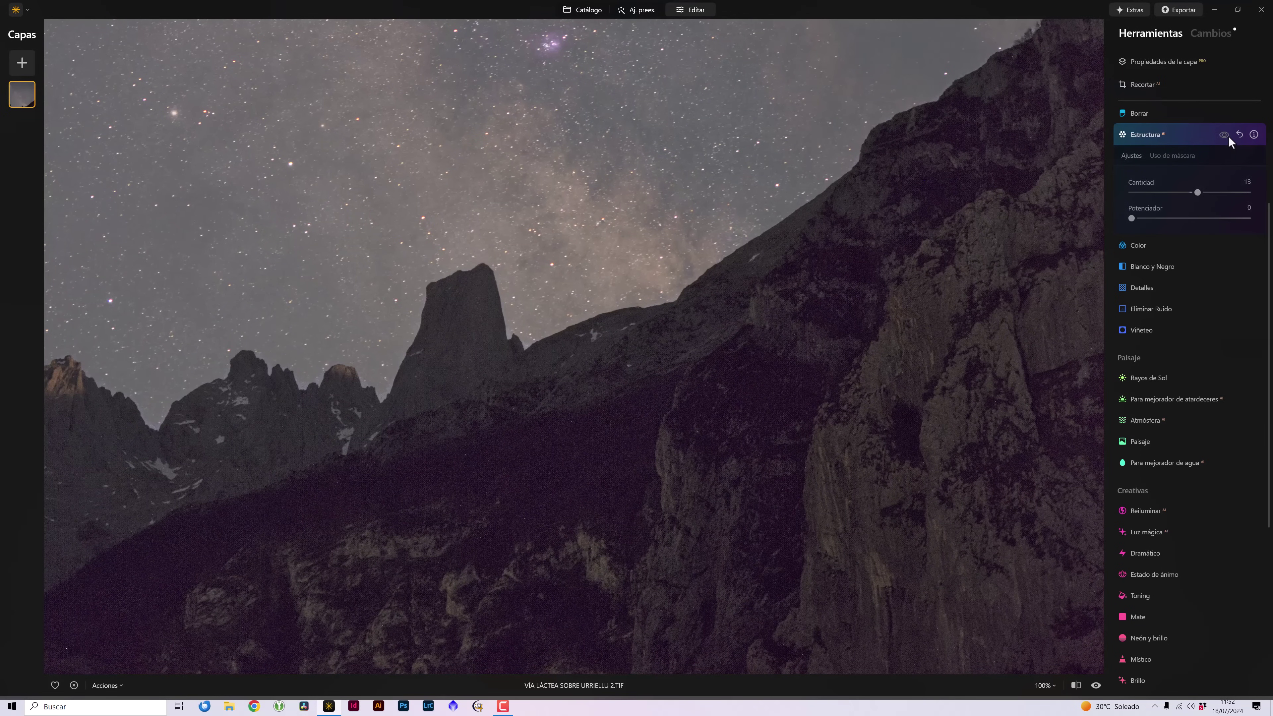
left_click(1228, 136)
left_click(1228, 135)
left_click(759, 347)
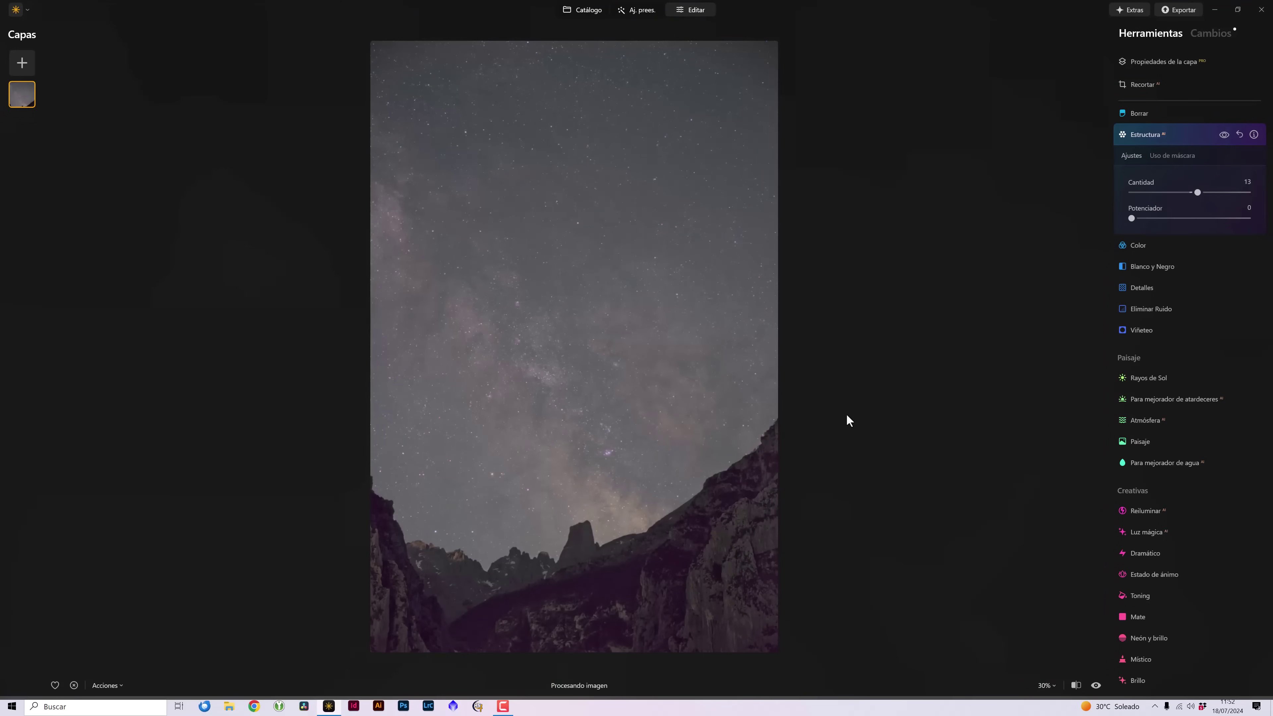
Toggle the bottom-bar before/after view to compare the edited photo with the original
left_click(1097, 685)
left_click(1097, 686)
left_click(1096, 685)
left_click(1097, 686)
left_click(1099, 691)
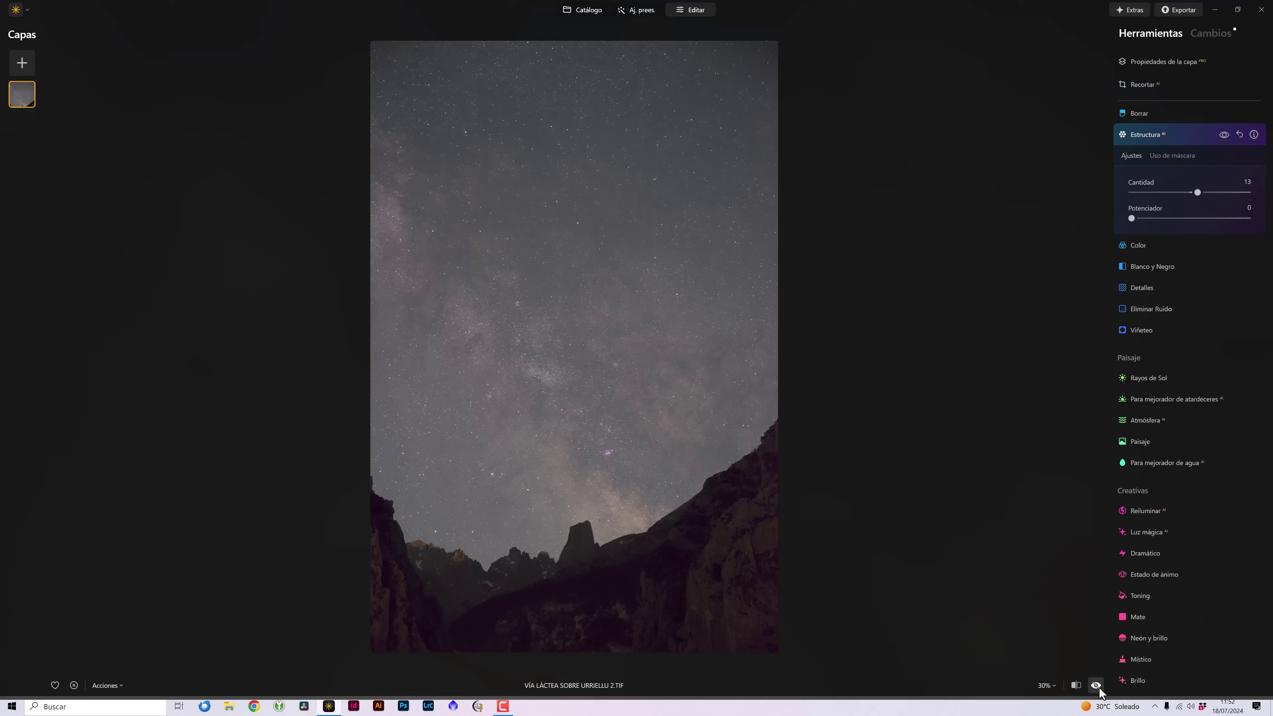
left_click(1099, 690)
left_click(1099, 691)
left_click(1098, 691)
left_click(1098, 691)
left_click(1099, 691)
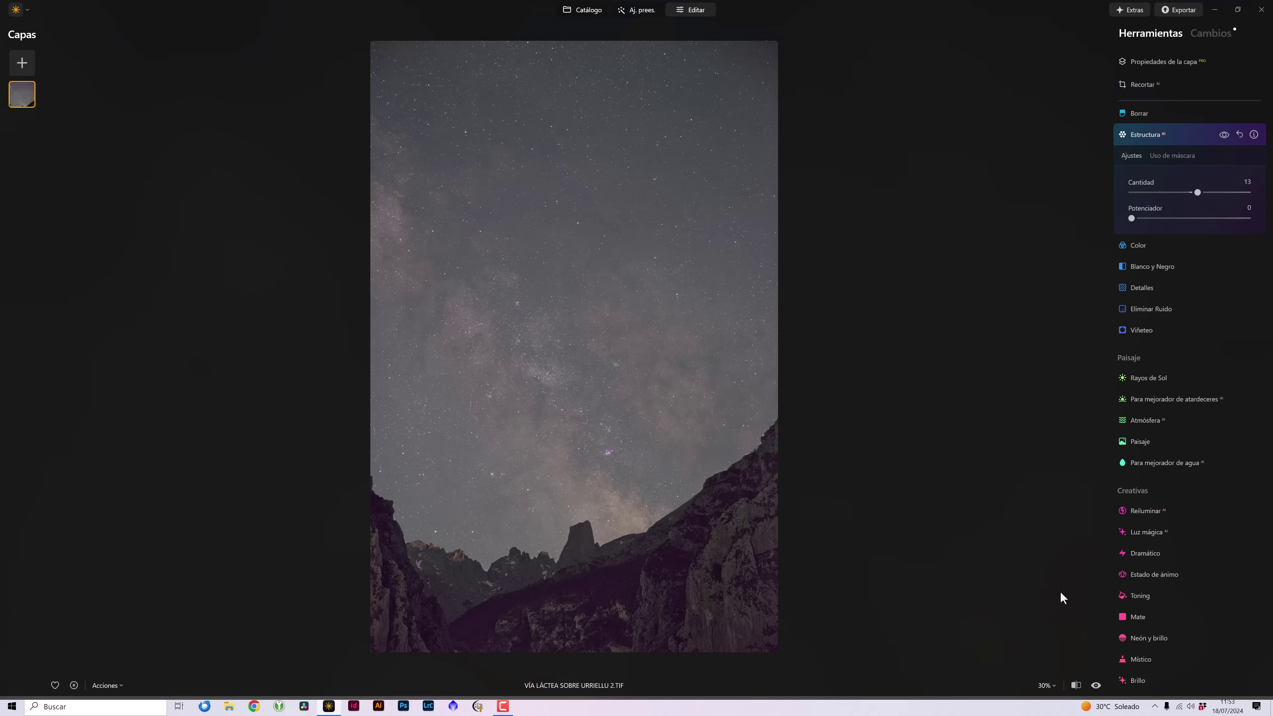
Open Supercontraste and paste the copied mask under Uso de máscara
scroll(1189, 569, "down", 3)
scroll(1189, 567, "down", 3)
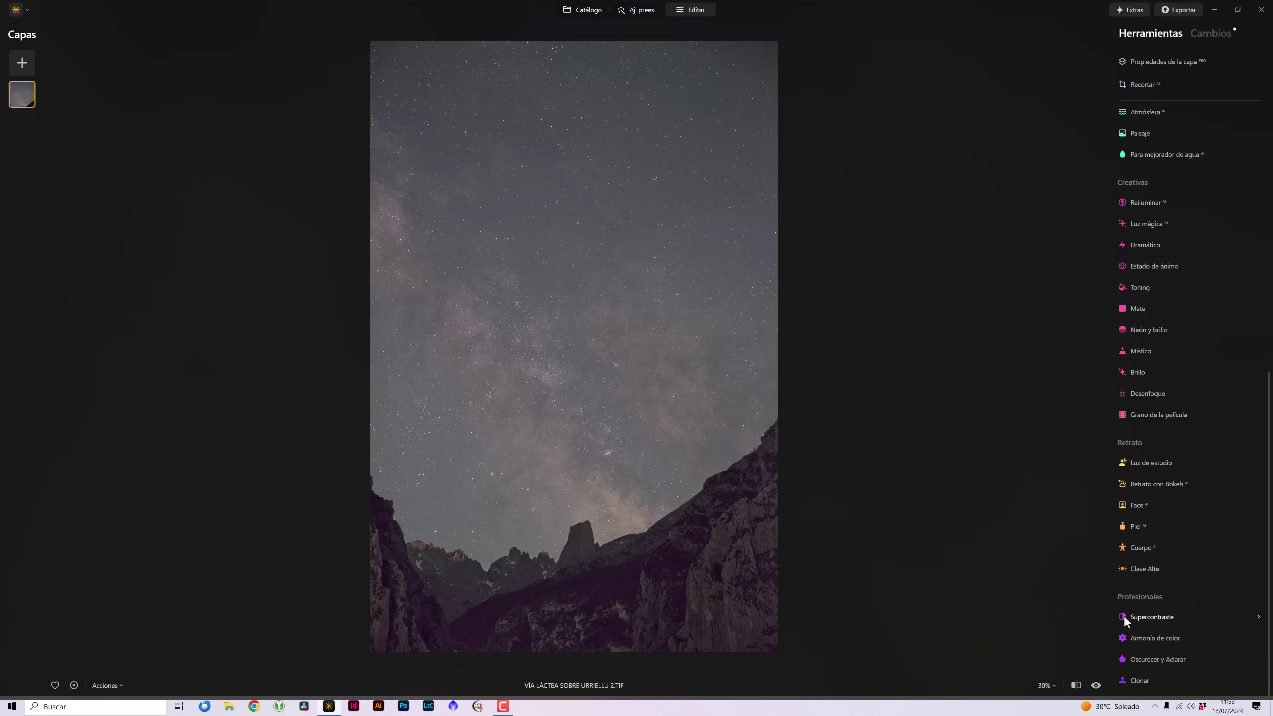
left_click(1147, 617)
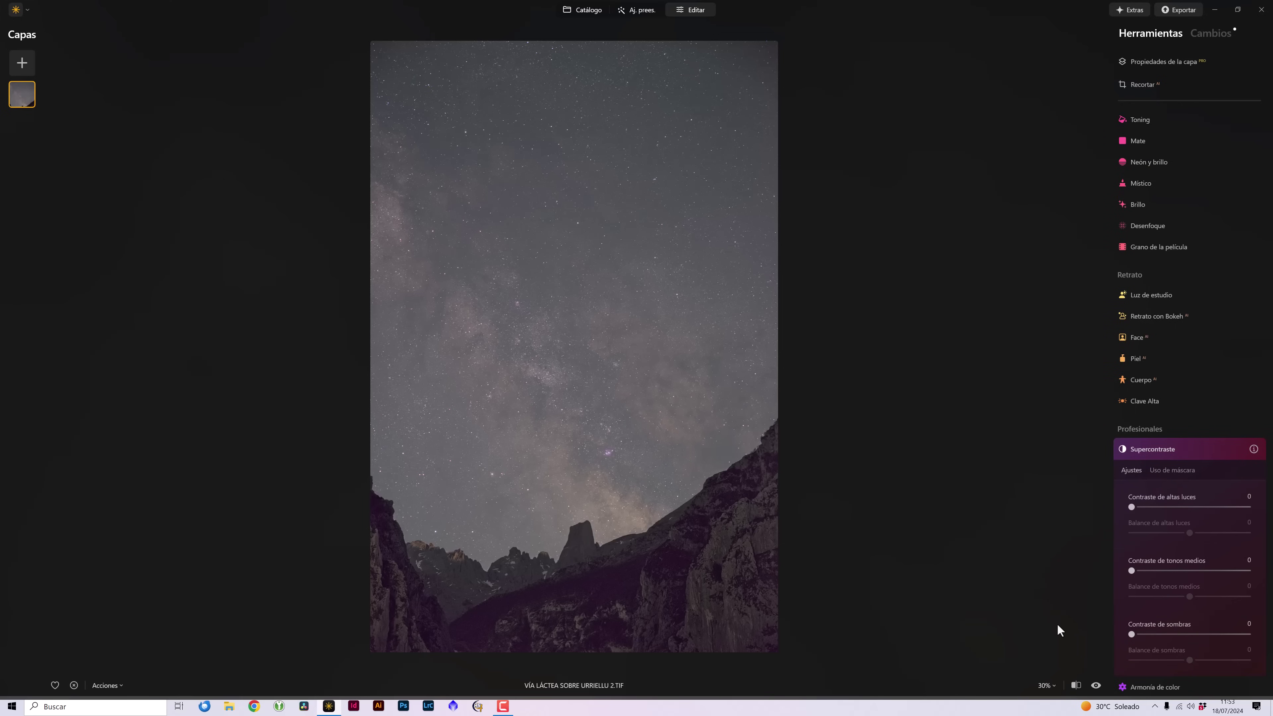
left_click(1185, 471)
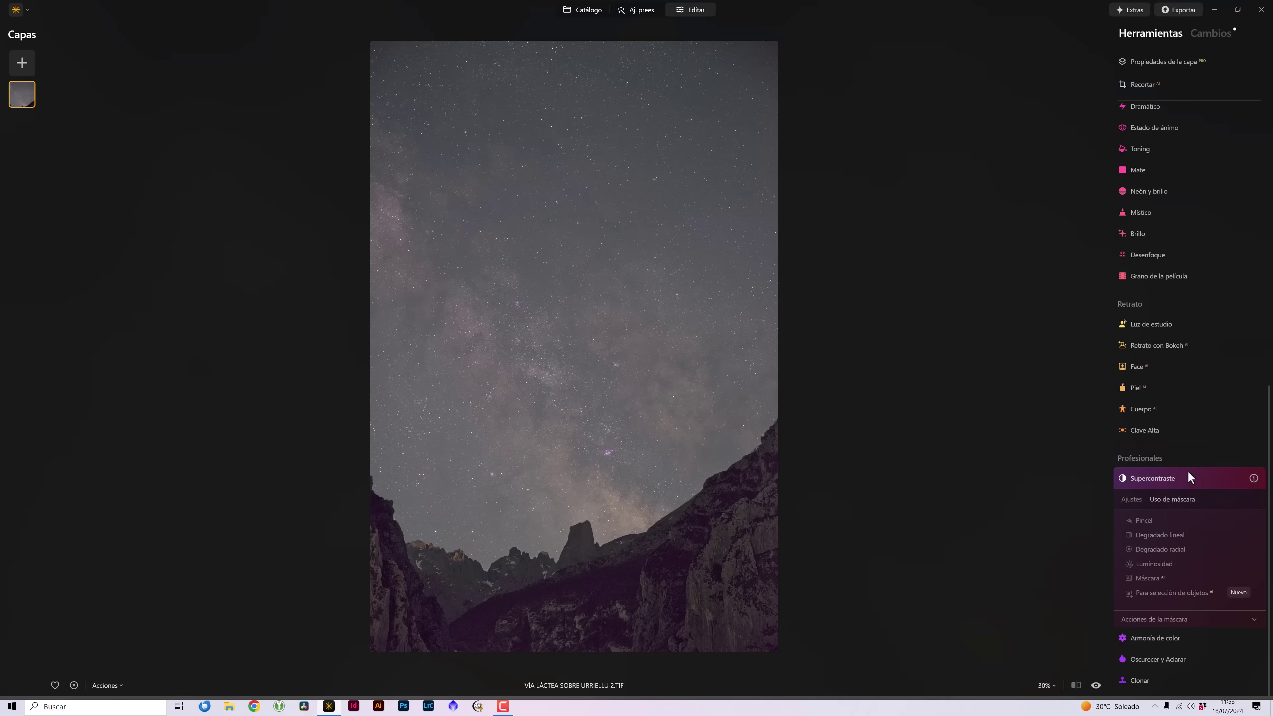
left_click(1155, 618)
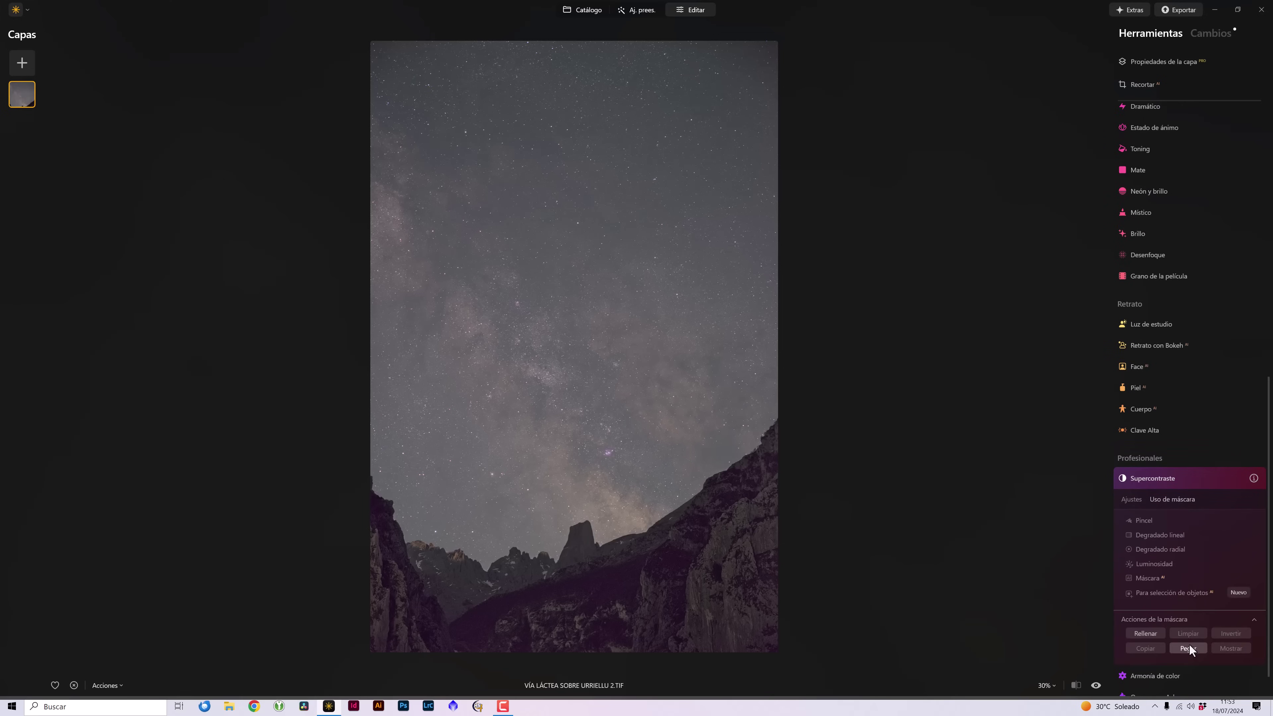
left_click(1232, 646)
left_click(1134, 500)
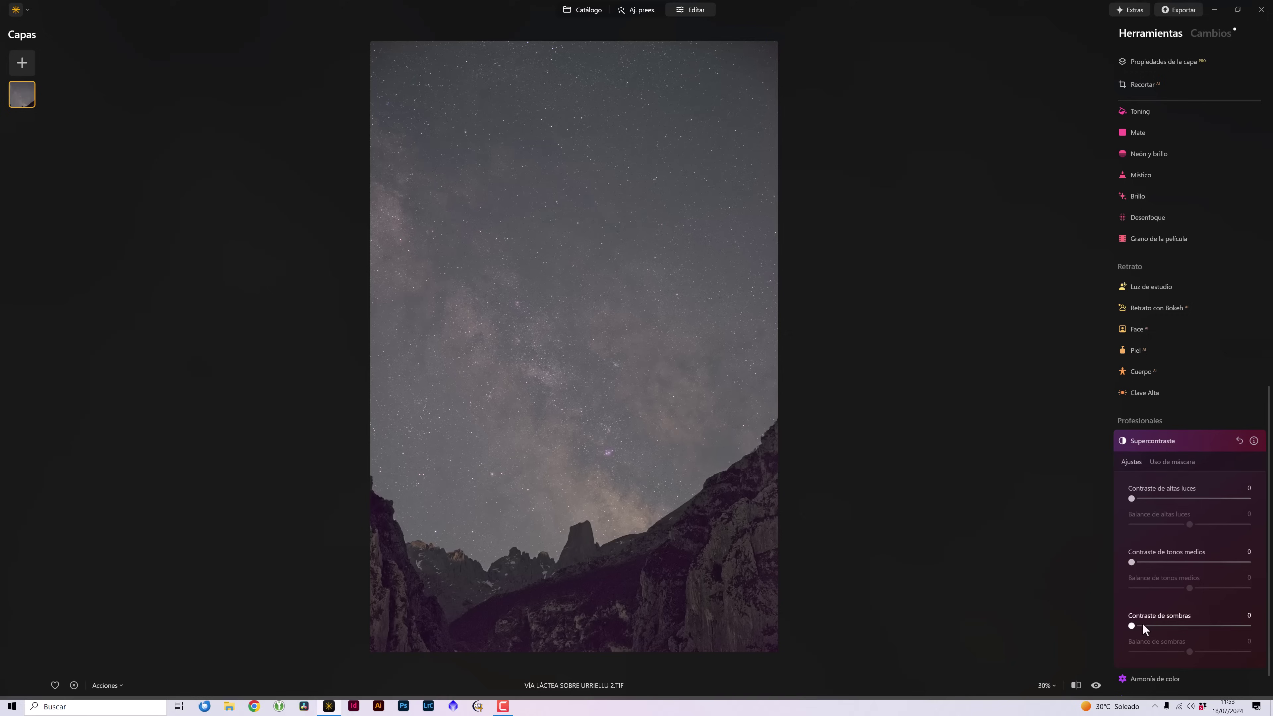
Set shadow contrast 23, midtone contrast 37 and midtone balance -42, then compare
left_click_drag(1132, 625, 1157, 626)
left_click_drag(1131, 562, 1174, 563)
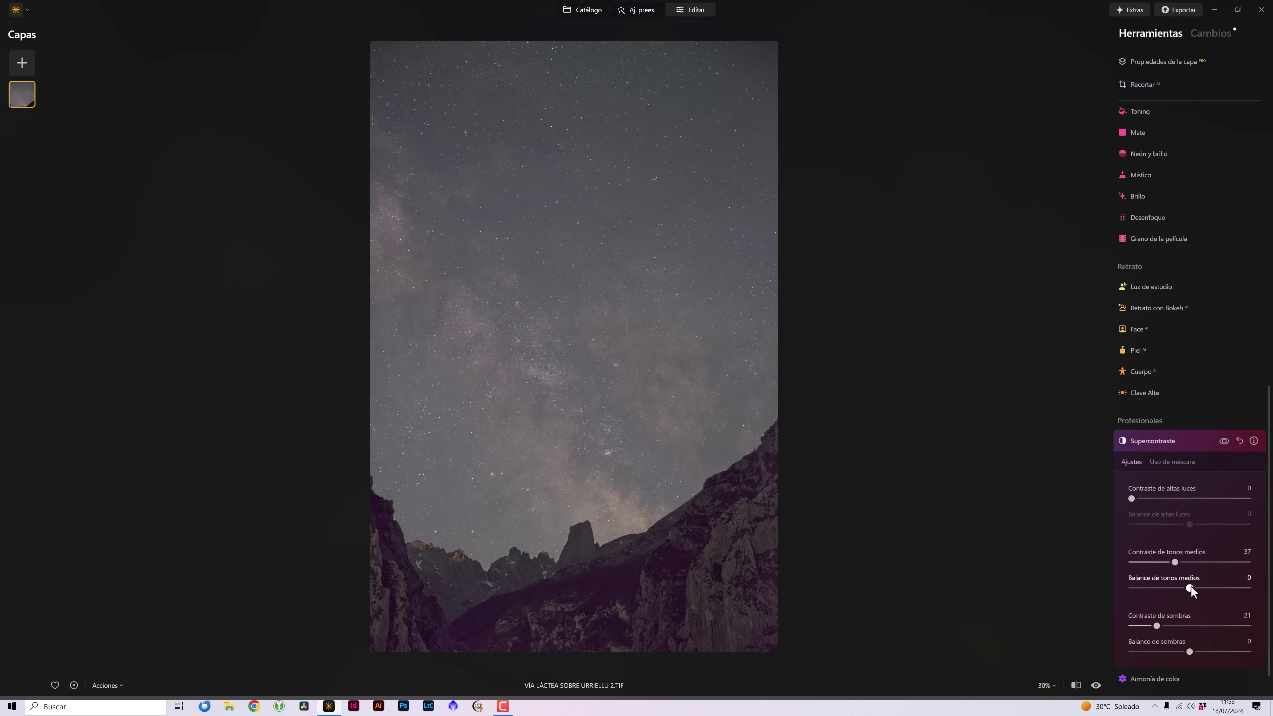
mouse_move(1139, 588)
left_mouse_down()
mouse_move(1189, 588)
mouse_move(1165, 588)
left_mouse_up()
left_click(1222, 442)
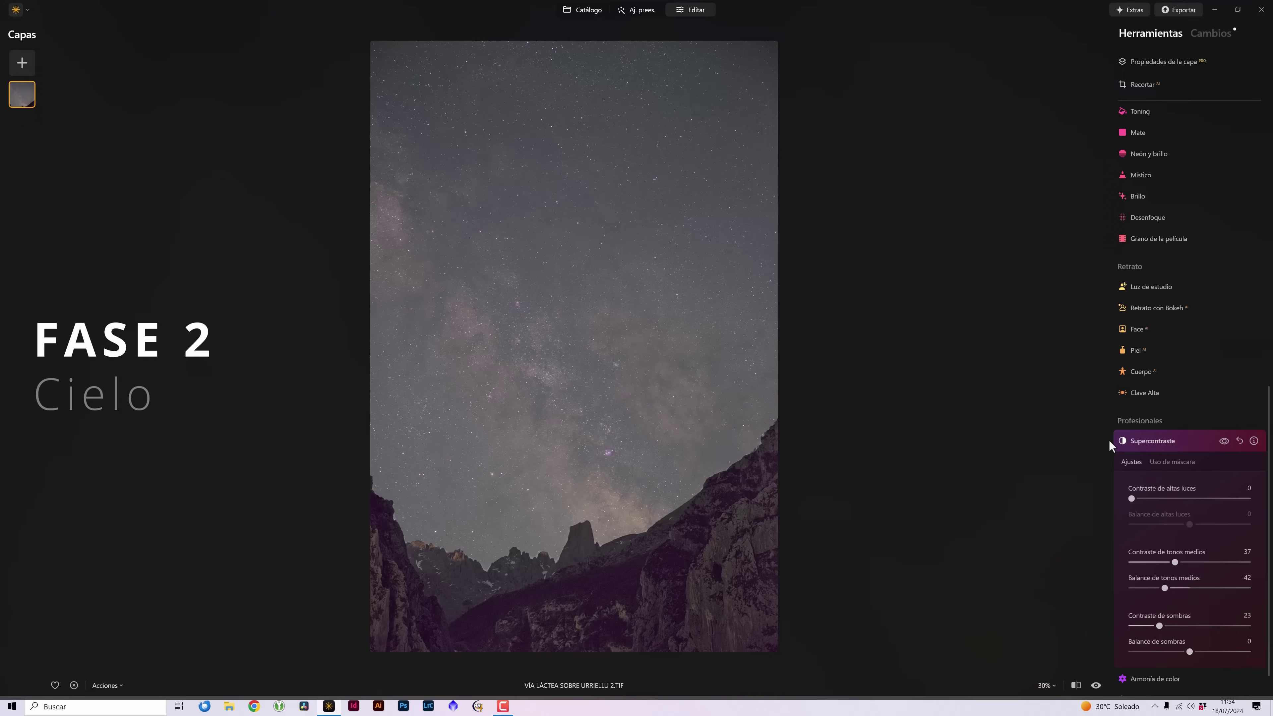
Add an AI Montañas mask to the Revelado adjustment
left_click(1113, 440)
scroll(1162, 526, "up", 1)
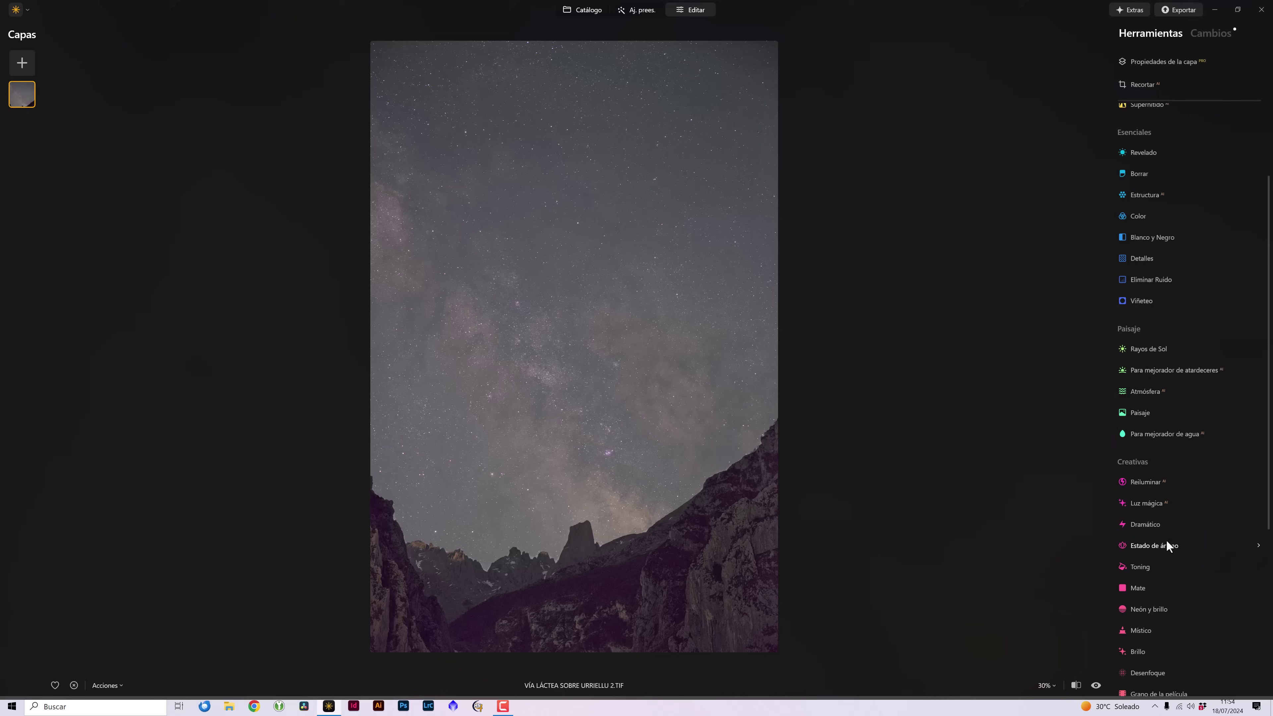
scroll(1168, 540, "up", 3)
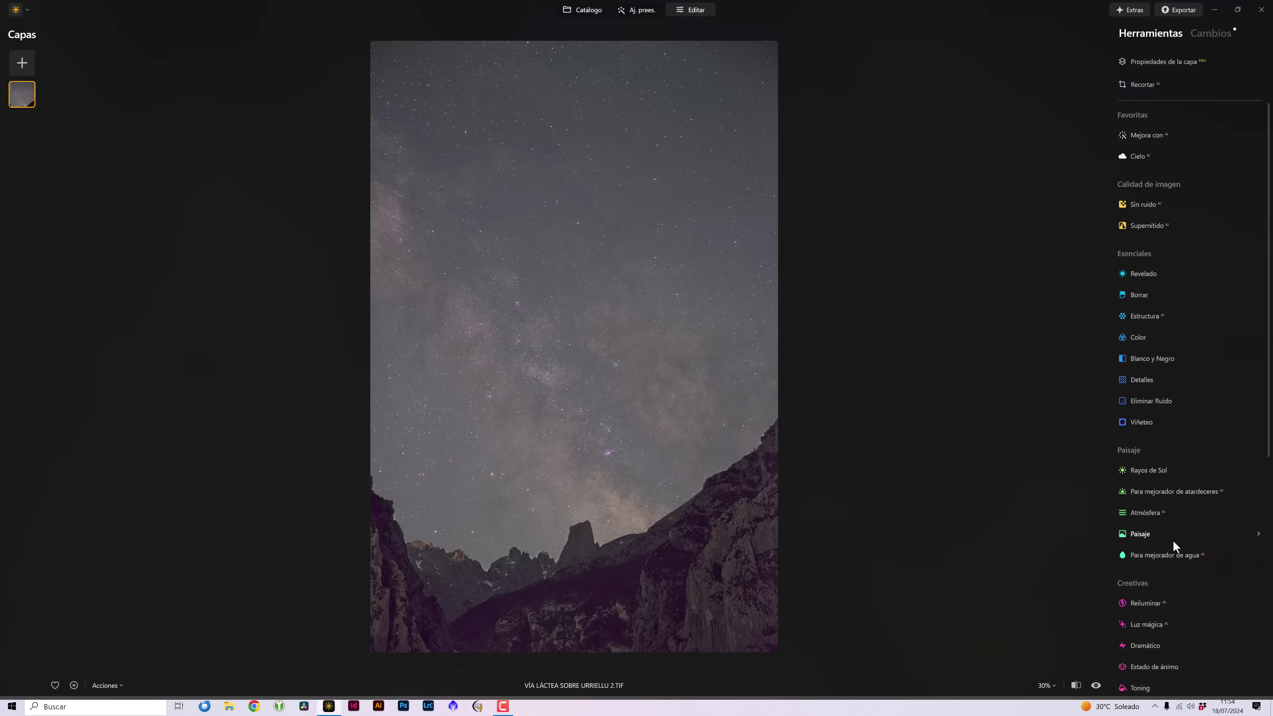
left_click(1154, 275)
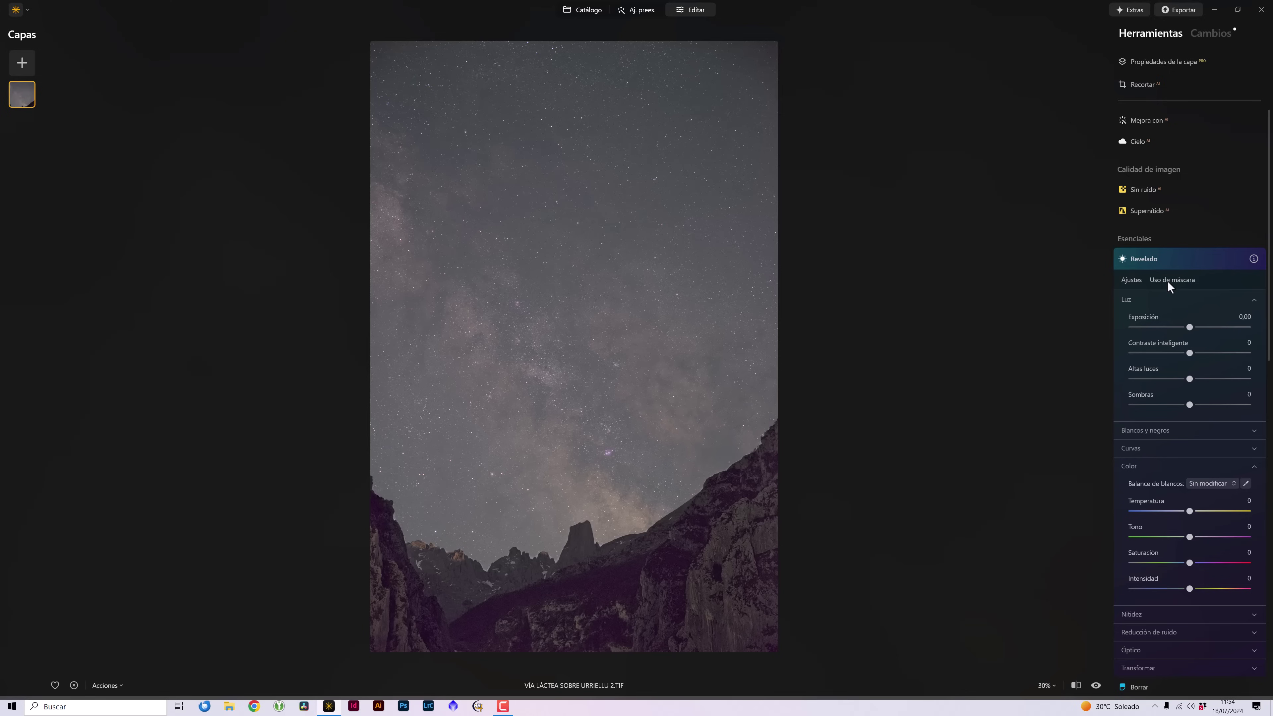
left_click(1166, 281)
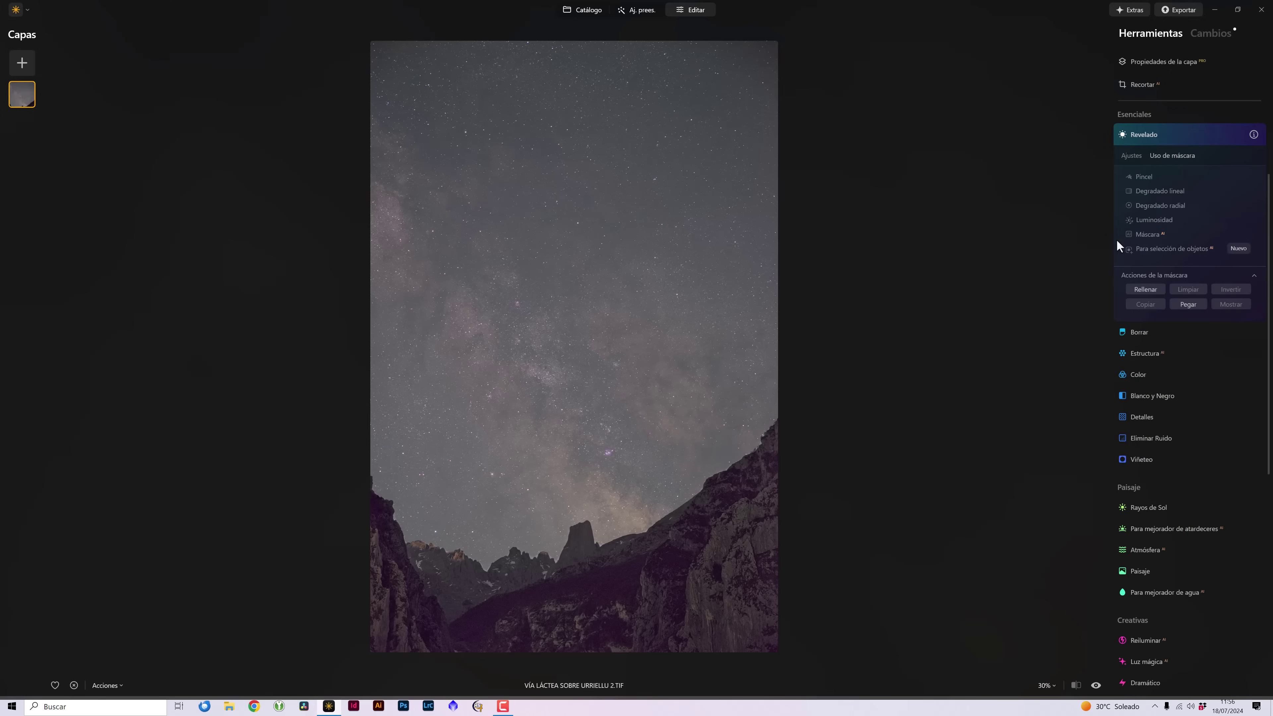
left_click(1145, 235)
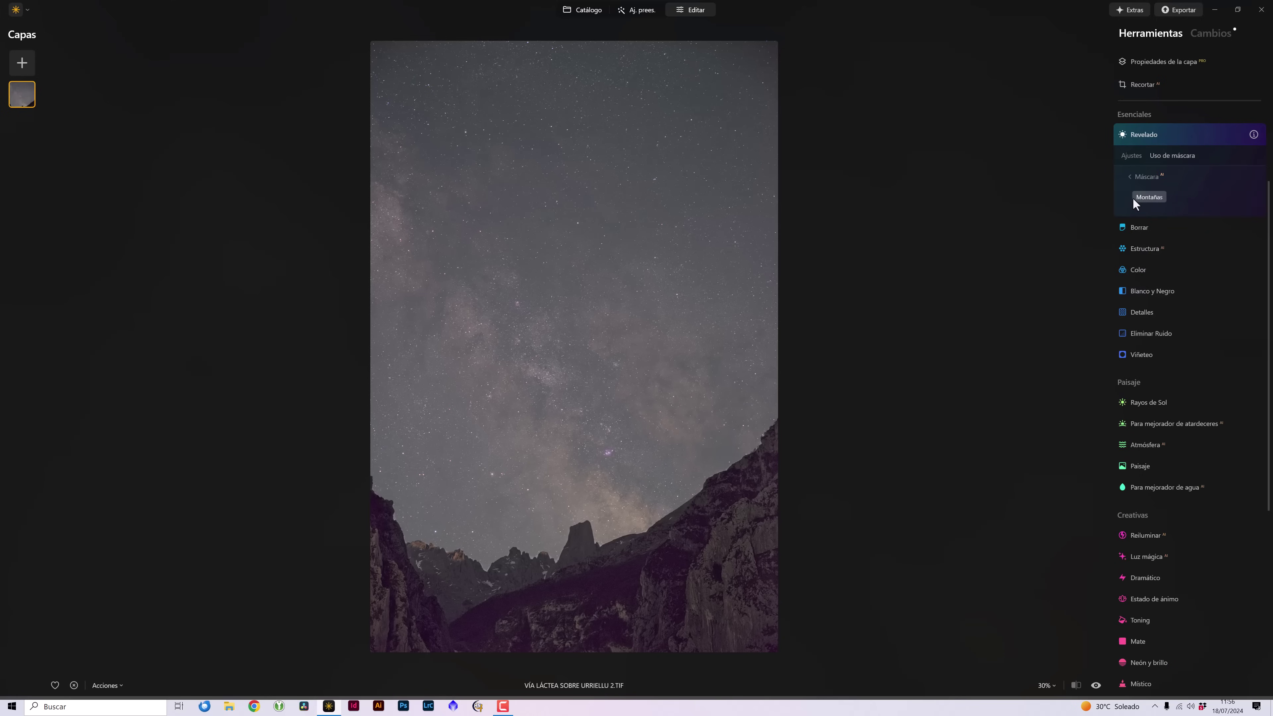
left_click(1149, 196)
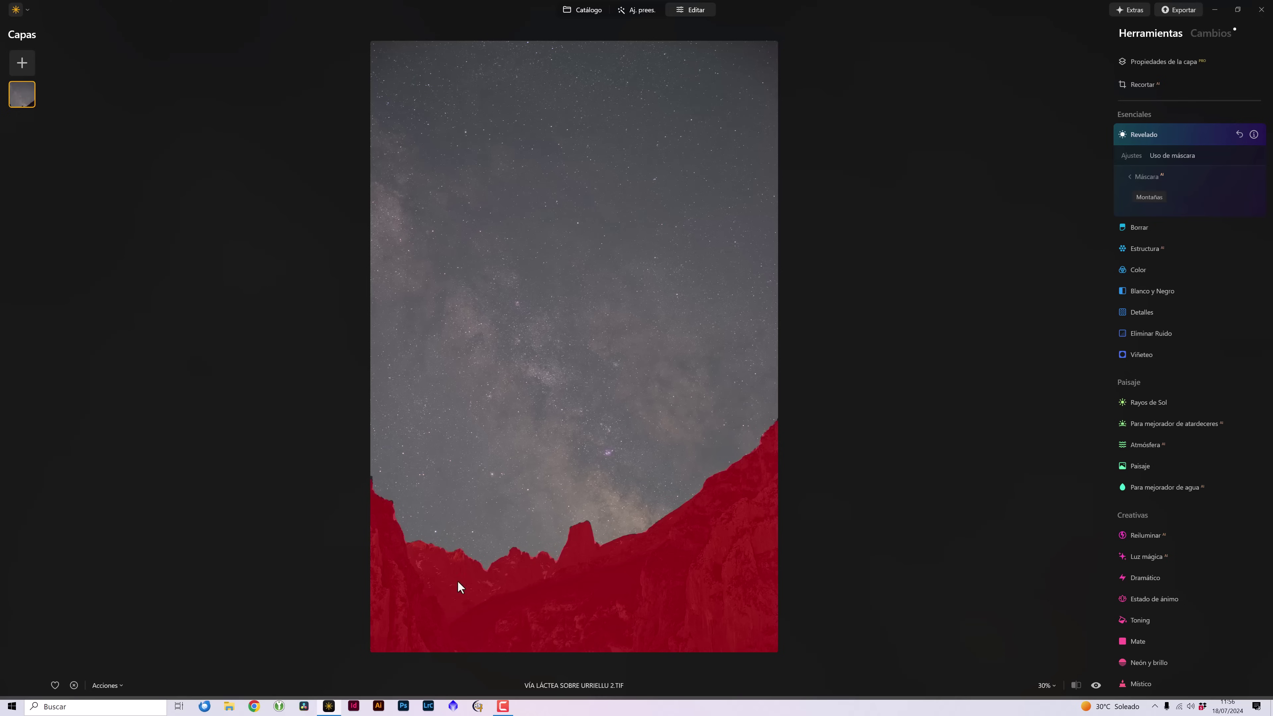
mouse_move(1139, 269)
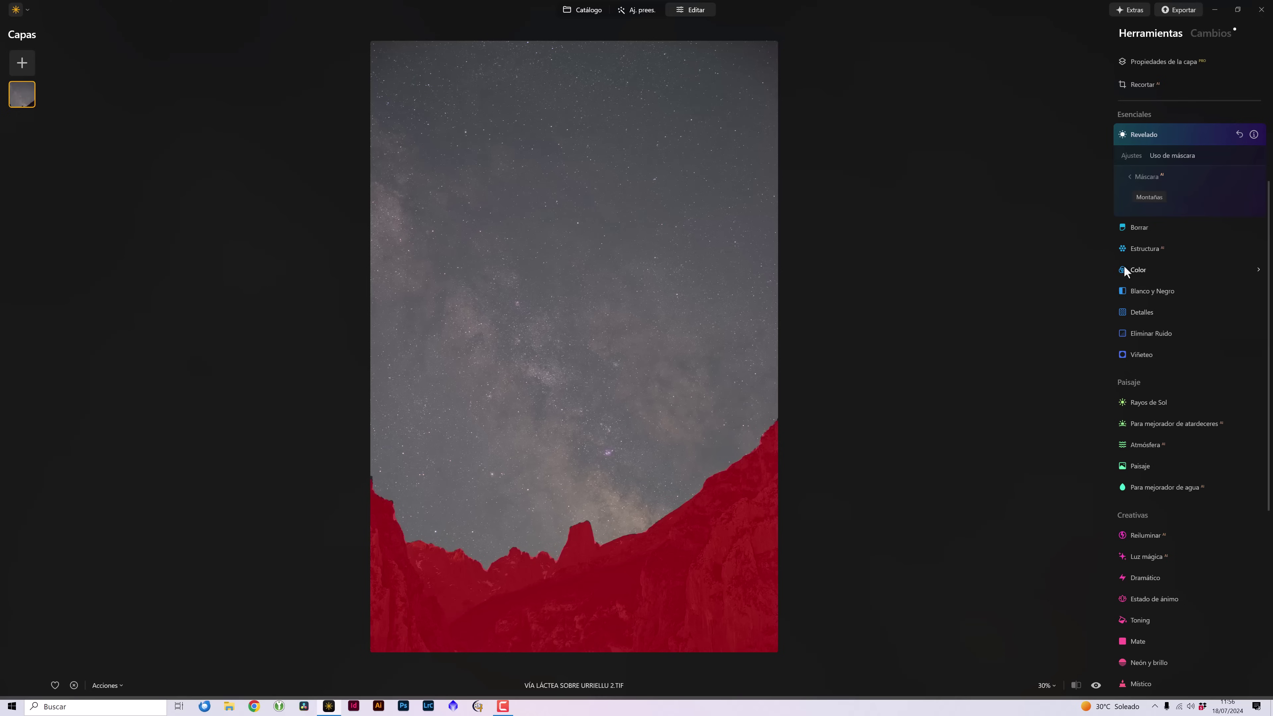
Invert the mountain mask so it covers the sky
left_click(1131, 177)
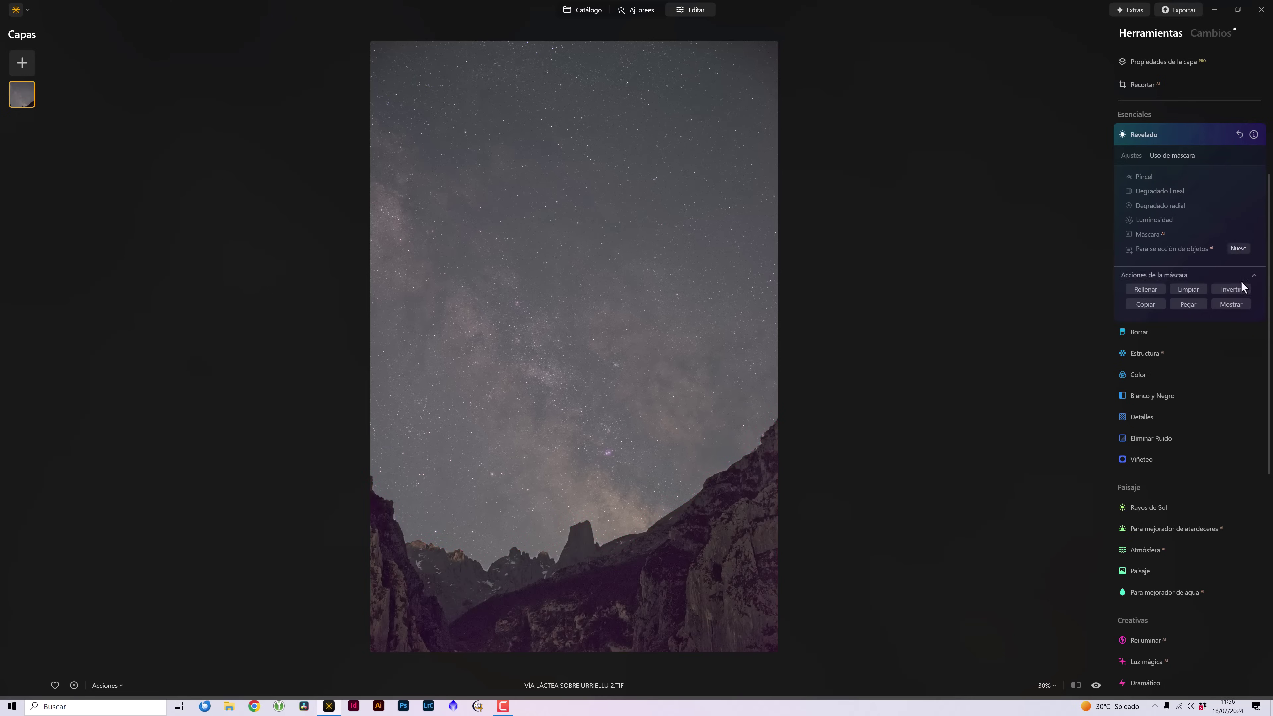
left_click(1238, 303)
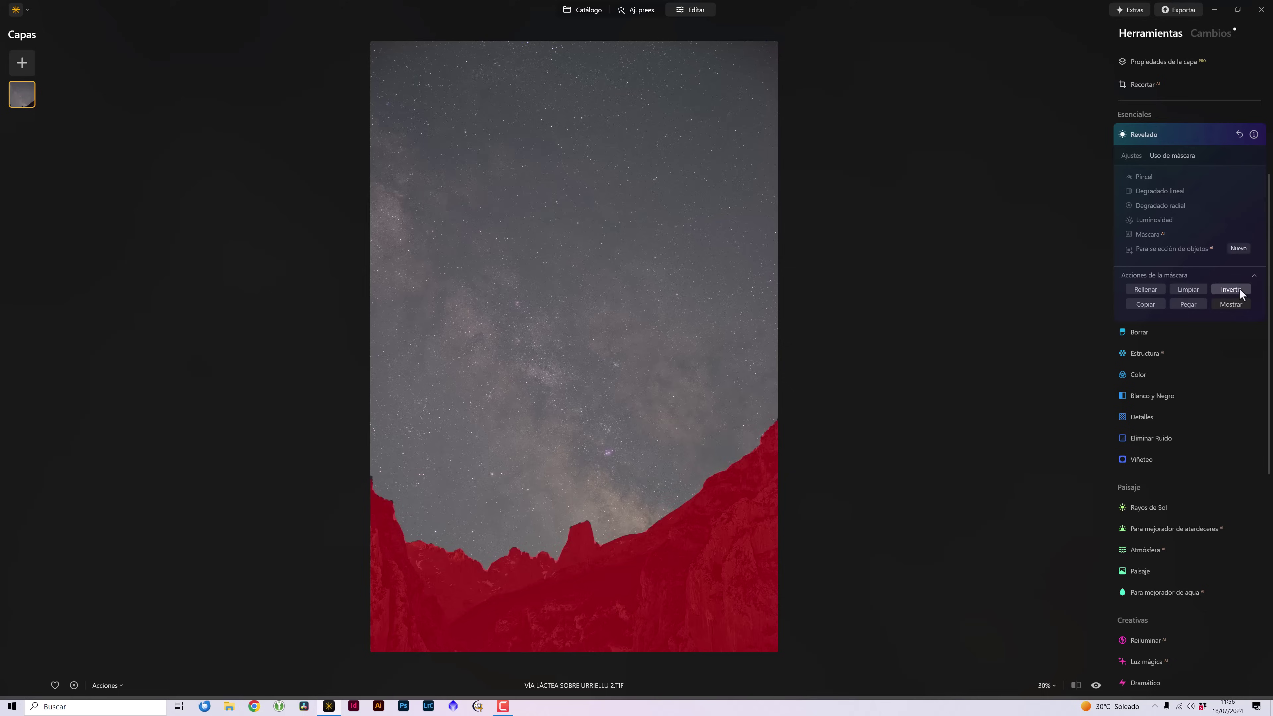
left_click(1240, 288)
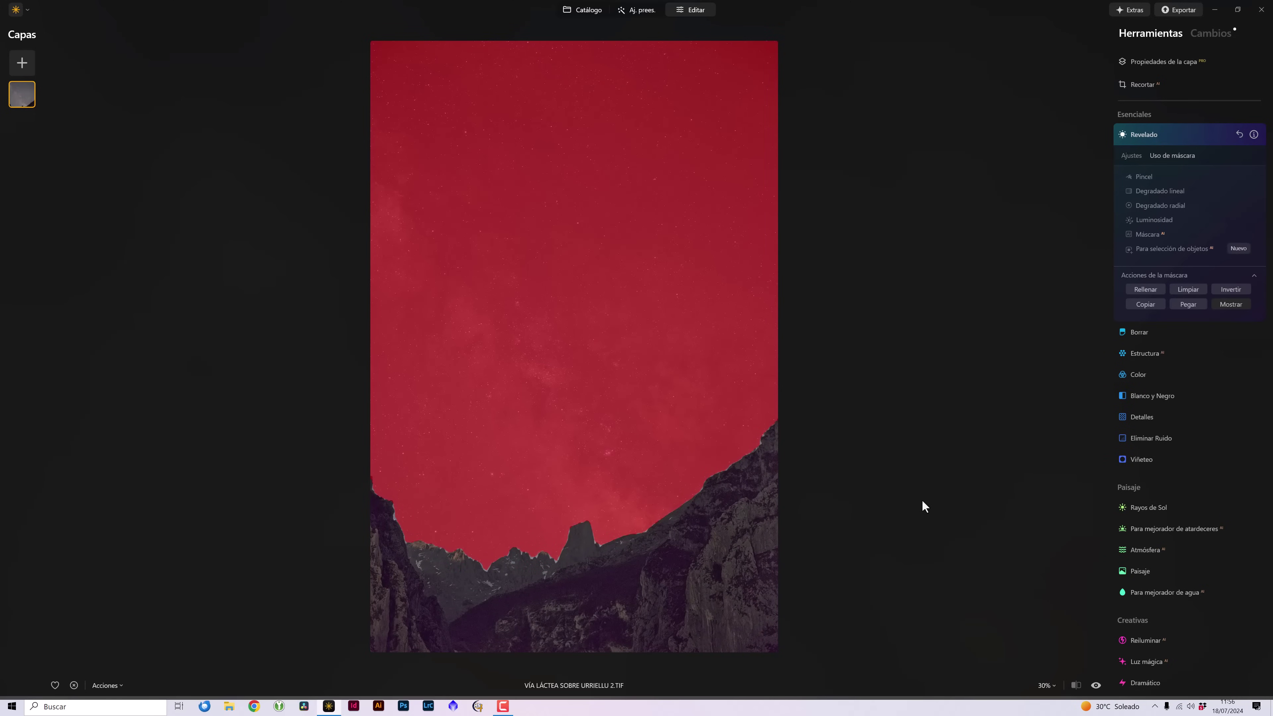
left_click(1137, 154)
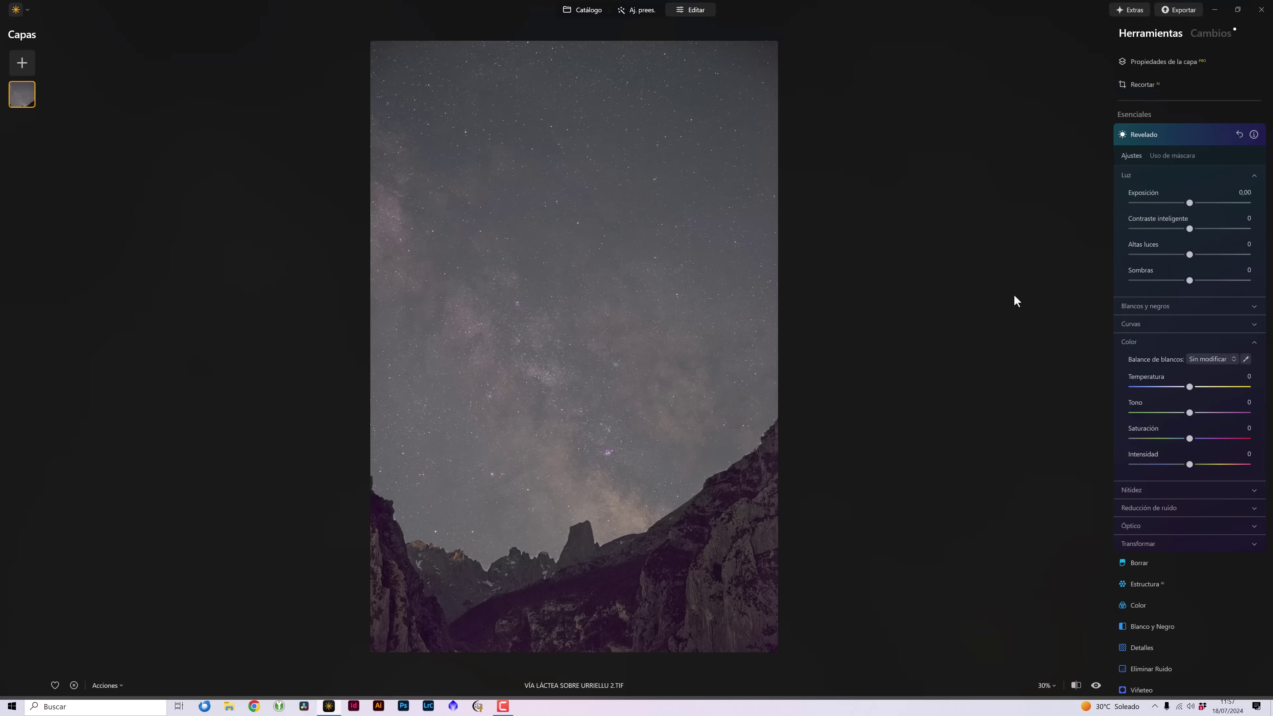
Set the sky's smart contrast to 46, highlights to 17 and exposure to 0,07
left_click_drag(1189, 229, 1213, 230)
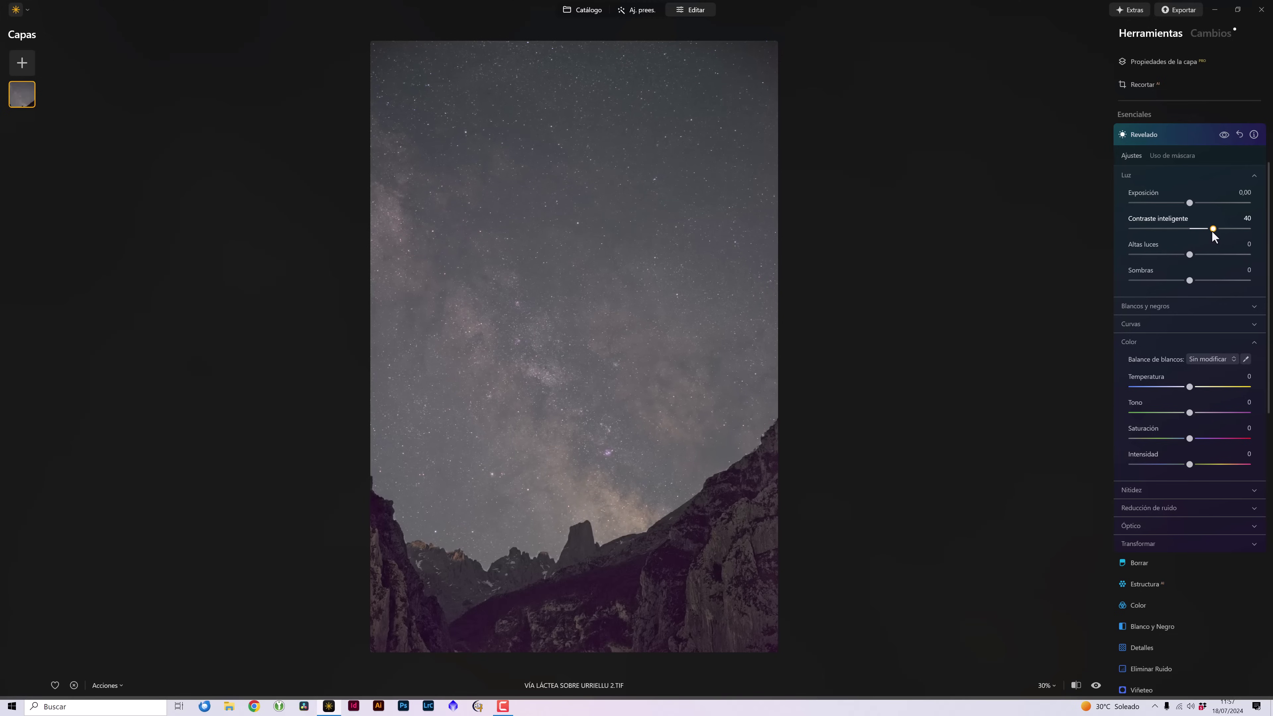
left_click(1224, 134)
left_click_drag(1190, 261, 1198, 266)
left_click(1189, 203)
left_click_drag(1190, 203, 1191, 204)
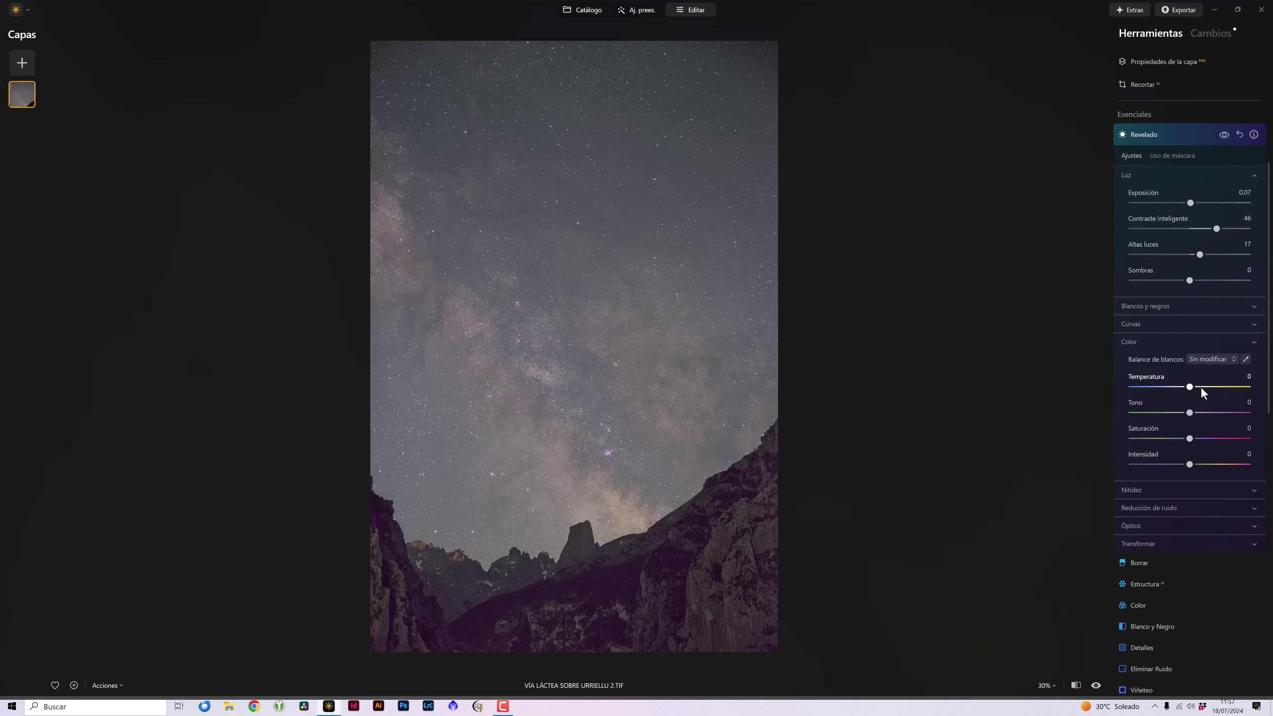
Set temperature -9, saturation 15 and intensity 22, comparing with the original
left_click_drag(1191, 387, 1185, 389)
left_click_drag(1190, 440, 1202, 466)
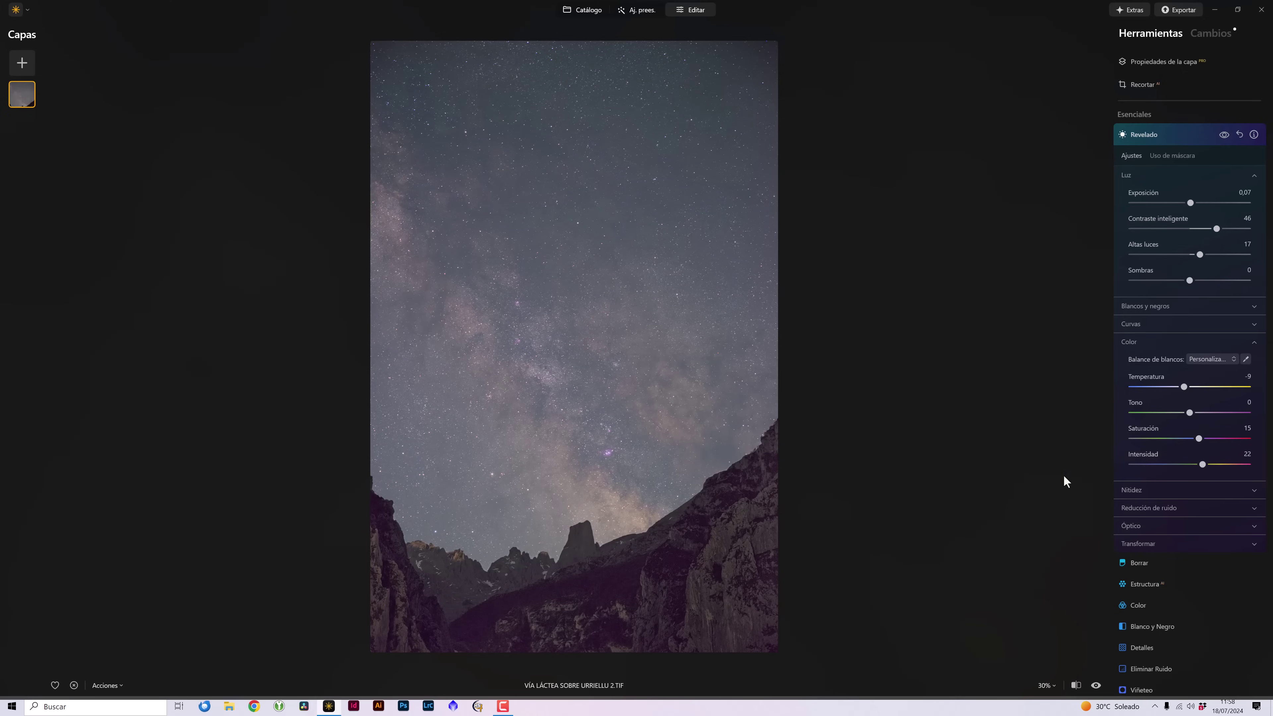
left_click(1096, 686)
left_click(1096, 685)
left_click(1096, 686)
left_click(1096, 685)
Paste the saved sky mask into the Mejora con AI tool
left_click(1173, 156)
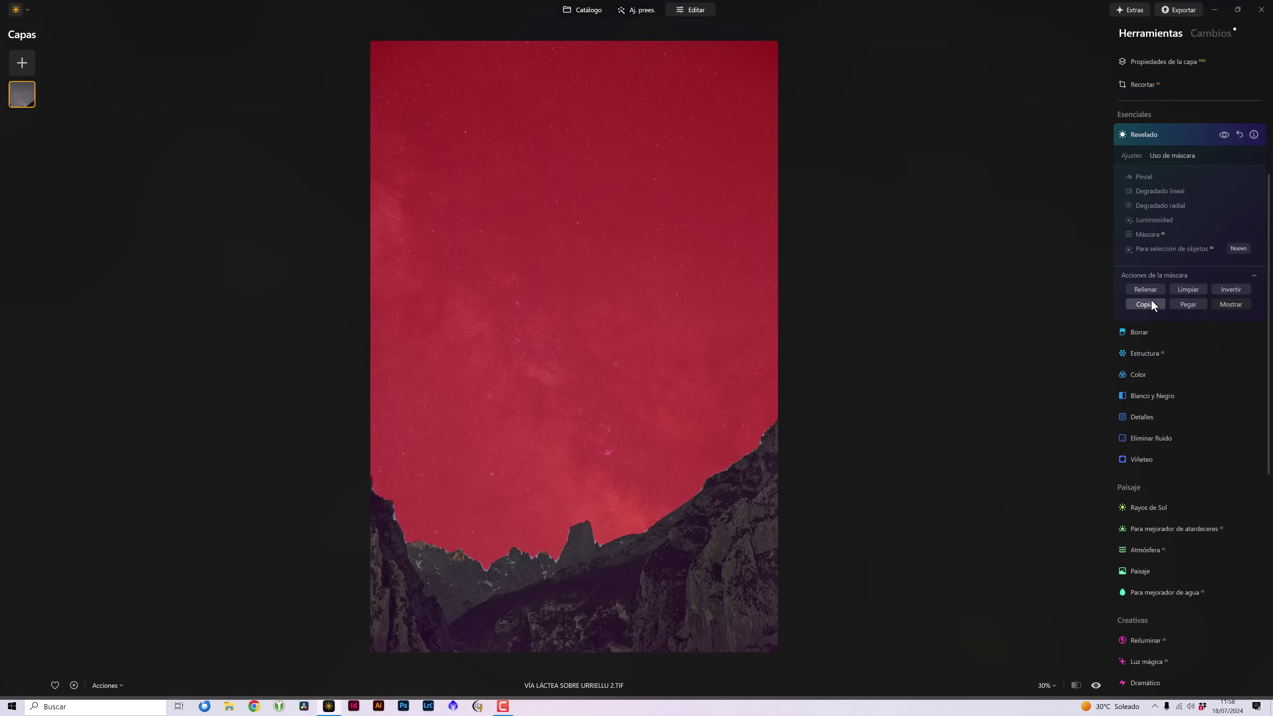
left_click(1142, 145)
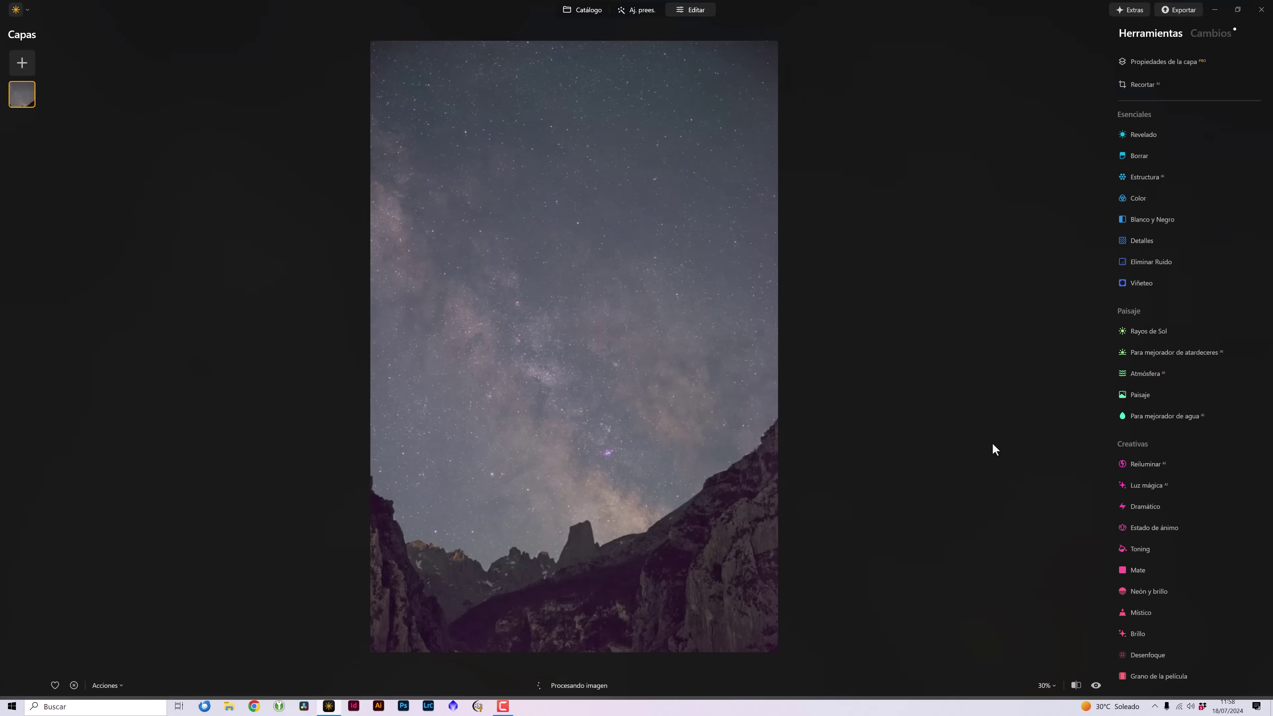
scroll(1160, 457, "up", 2)
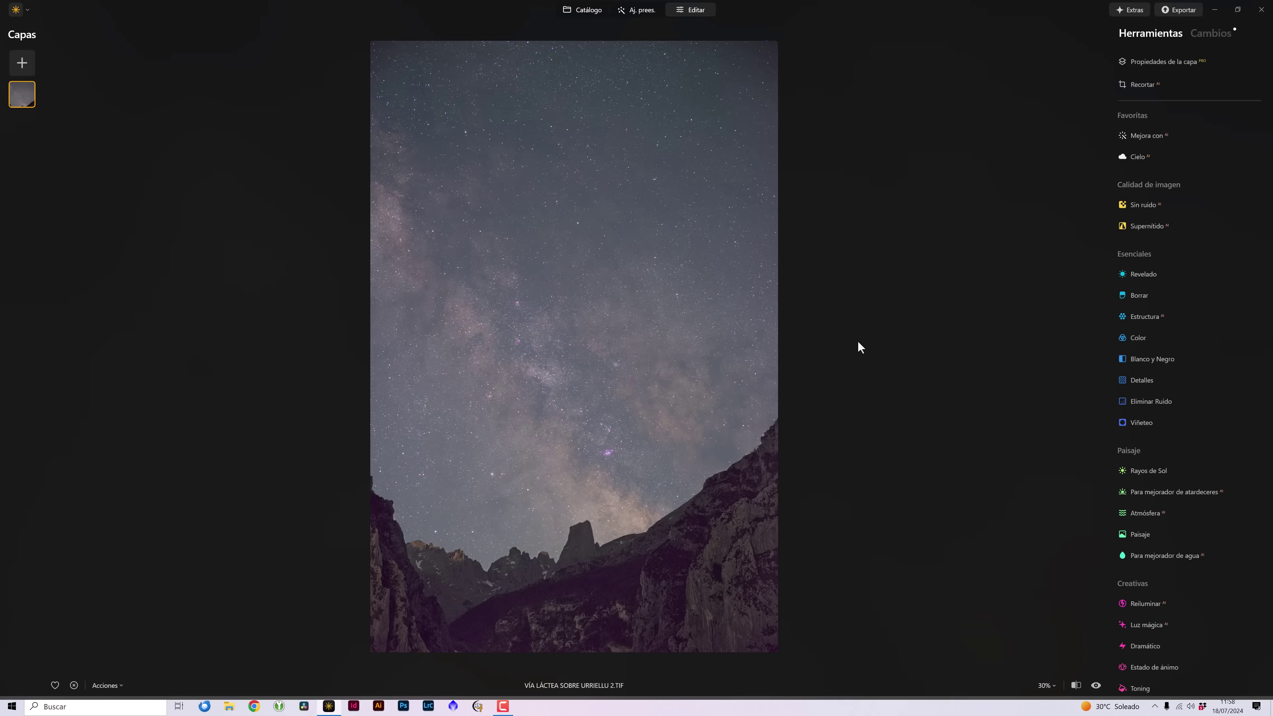
left_click(1148, 140)
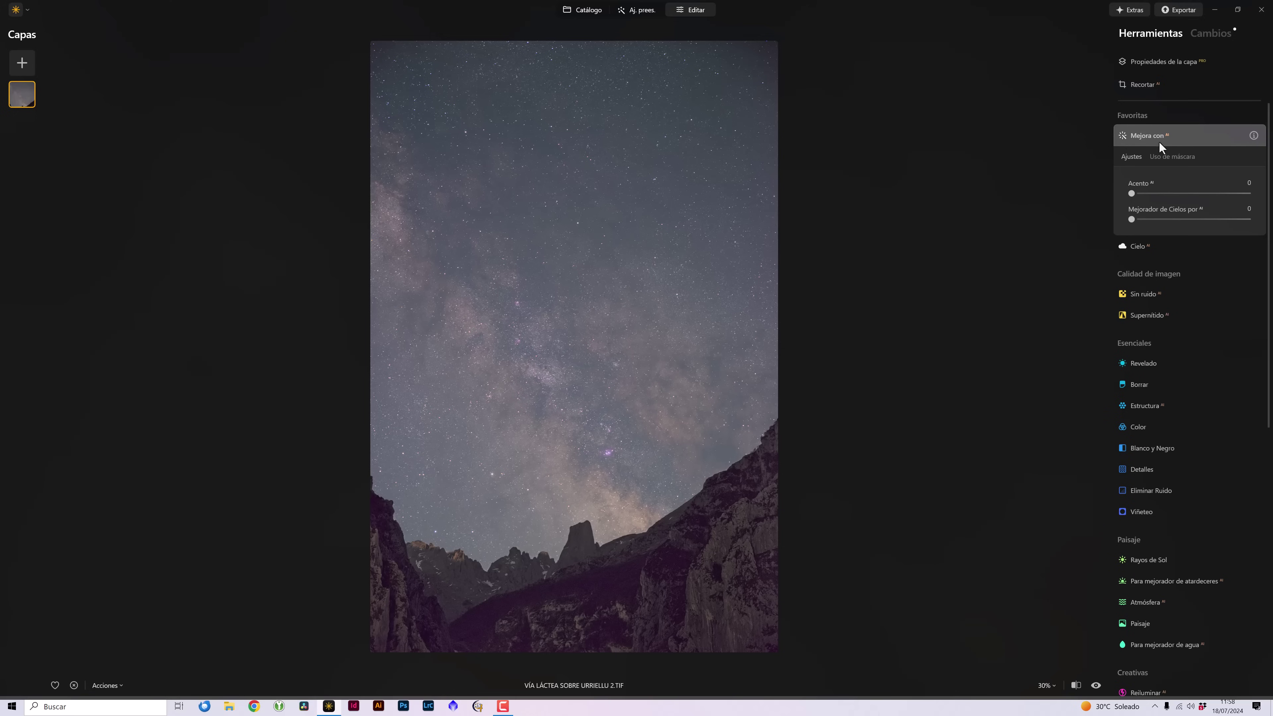
left_click(1178, 155)
left_click(1156, 273)
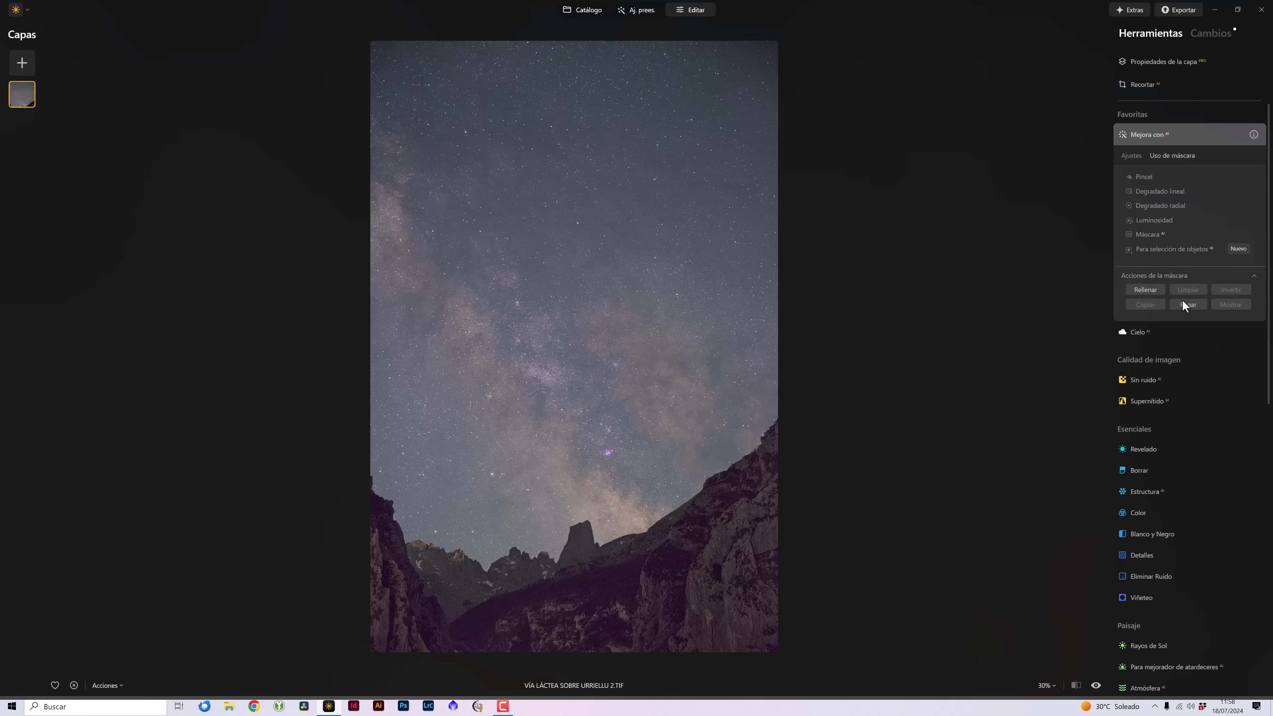
left_click(1187, 304)
left_click(1130, 156)
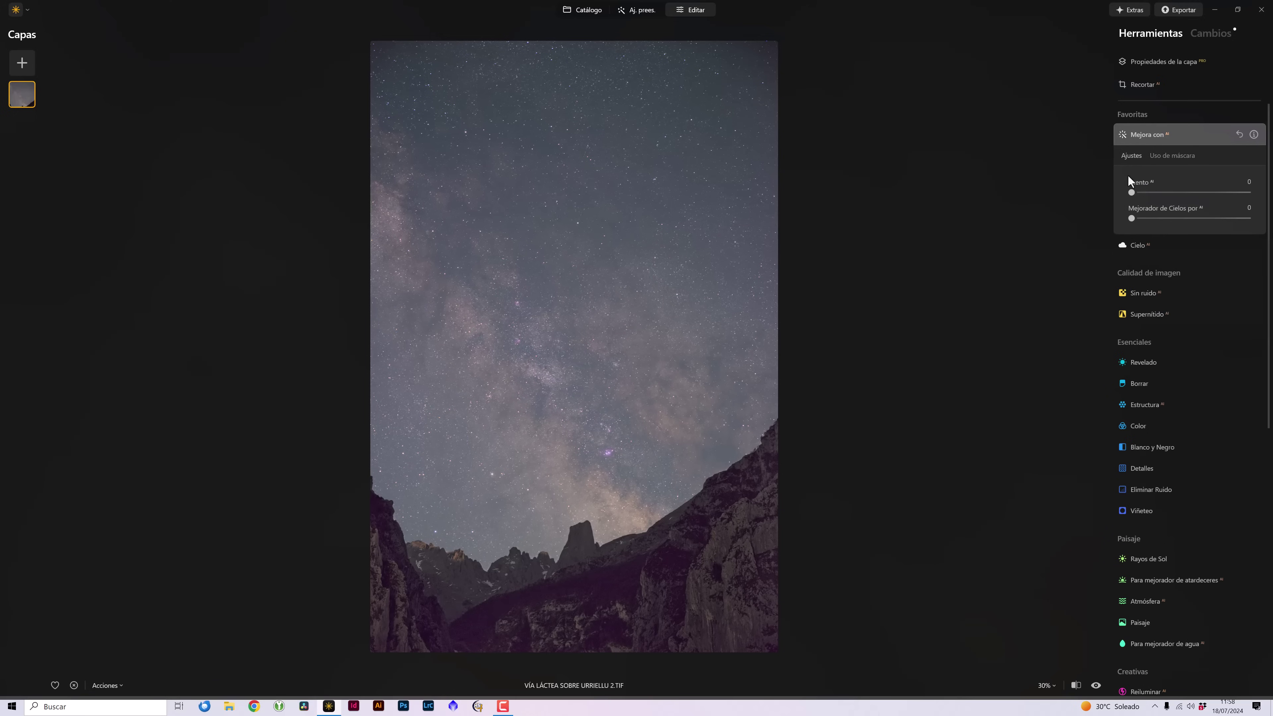
Set Acento to 29 and Mejorador de Cielos to 63, toggling to compare
mouse_move(1131, 194)
left_mouse_down()
mouse_move(1185, 194)
mouse_move(1164, 208)
mouse_move(1162, 193)
left_mouse_up()
left_click(1205, 218)
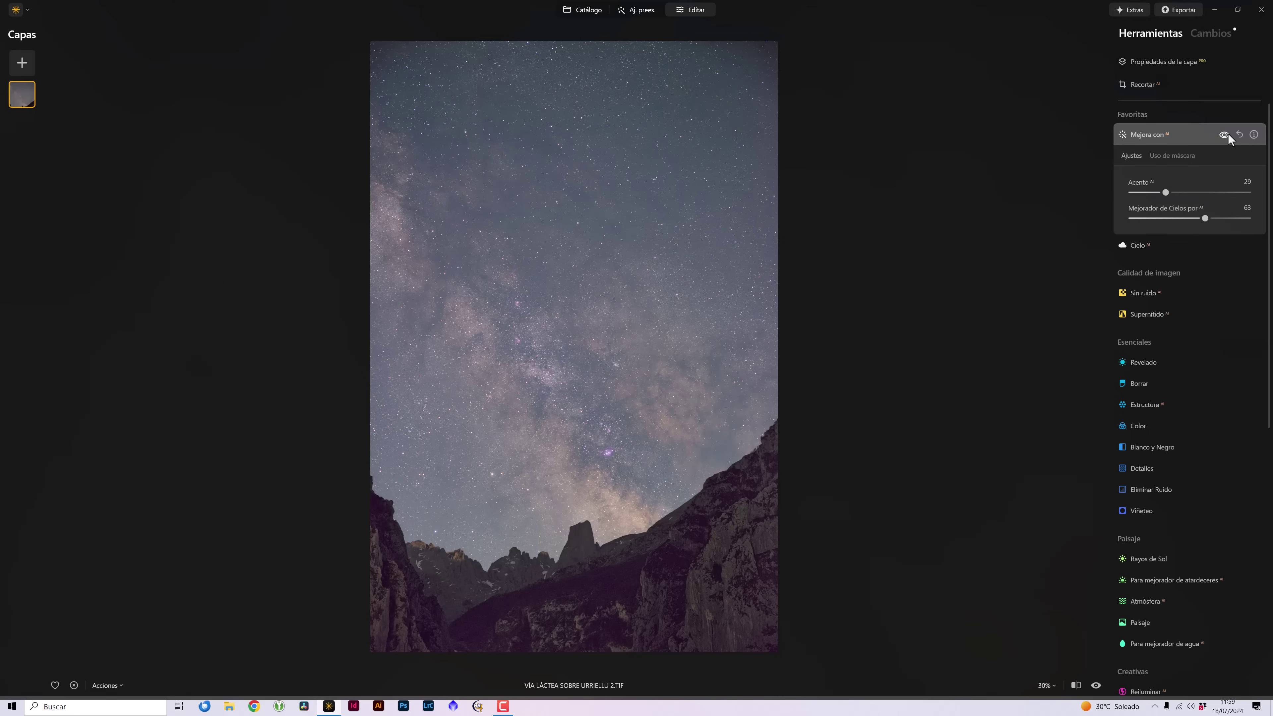
left_click(1228, 136)
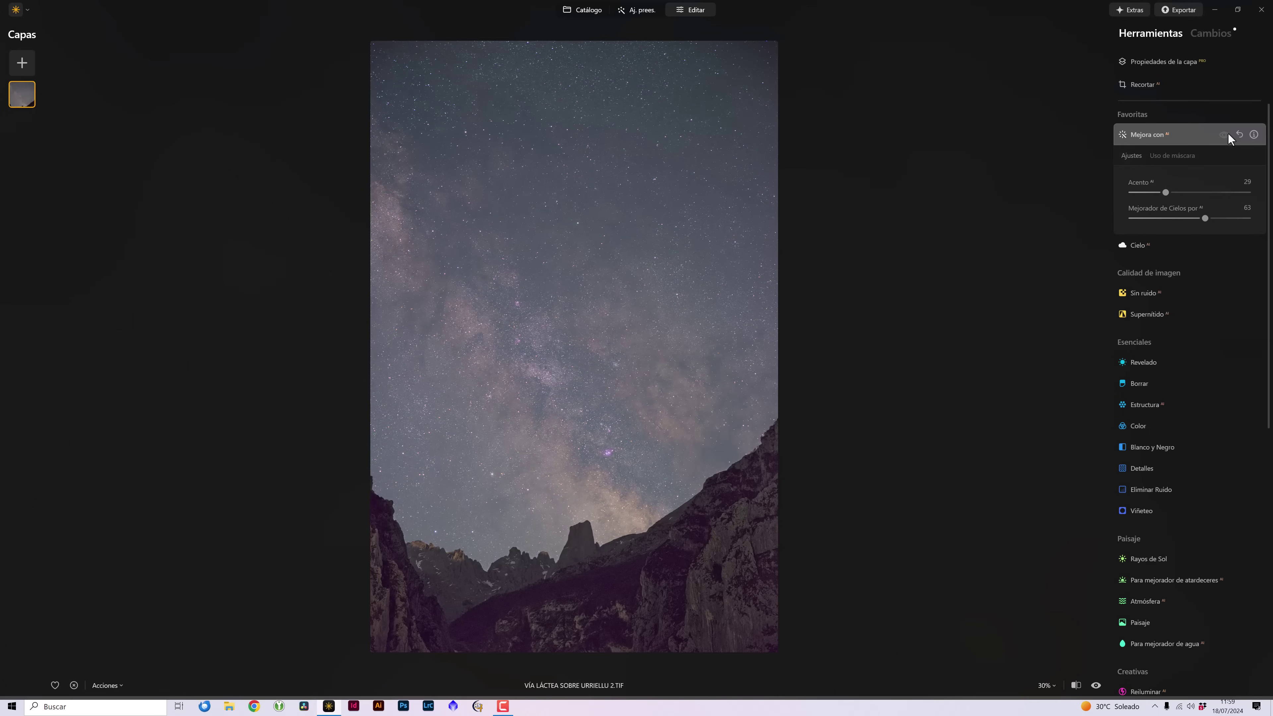
left_click(1227, 136)
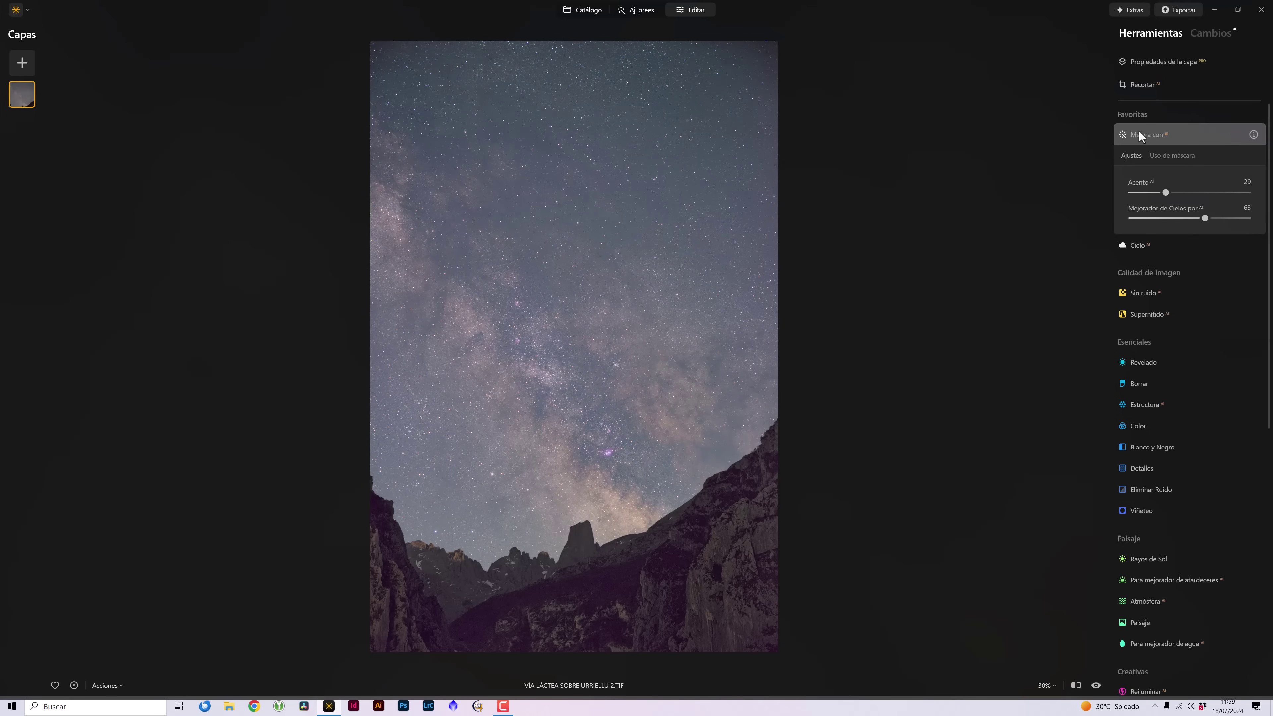
left_click(1147, 134)
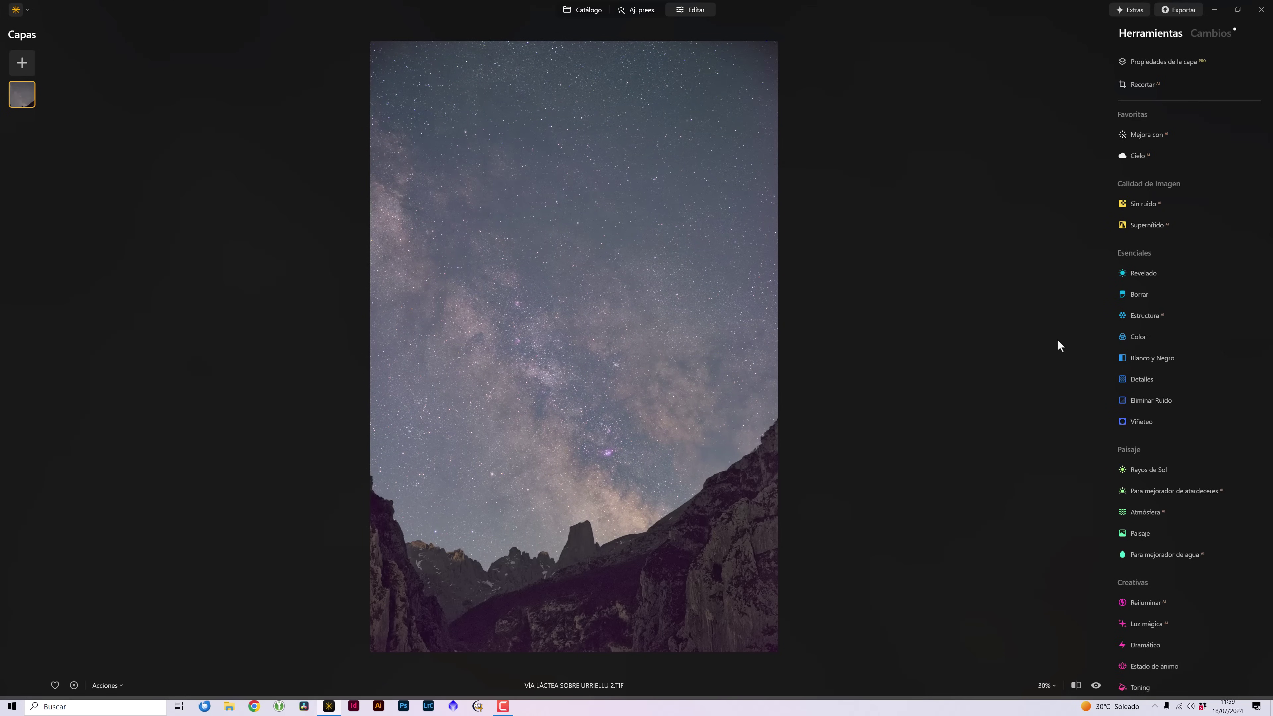
Paste the saved sky mask into the Color tool and preview it
left_click(1133, 339)
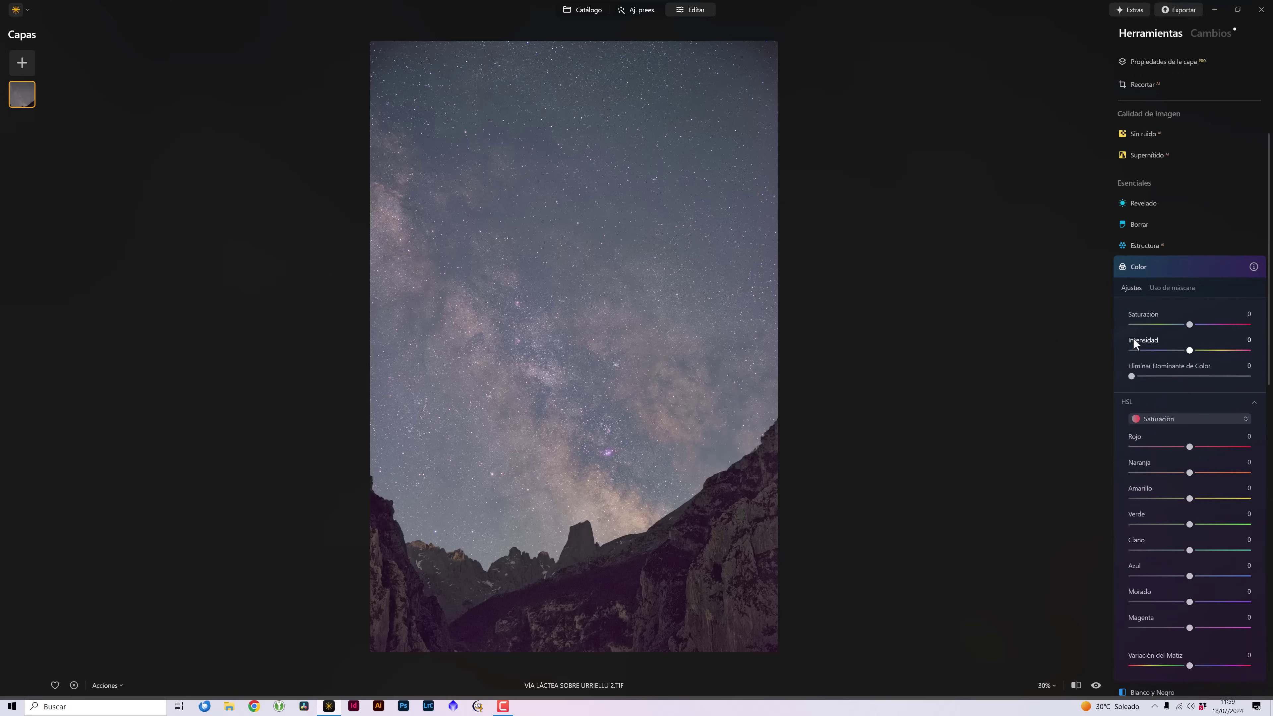
left_click(1181, 281)
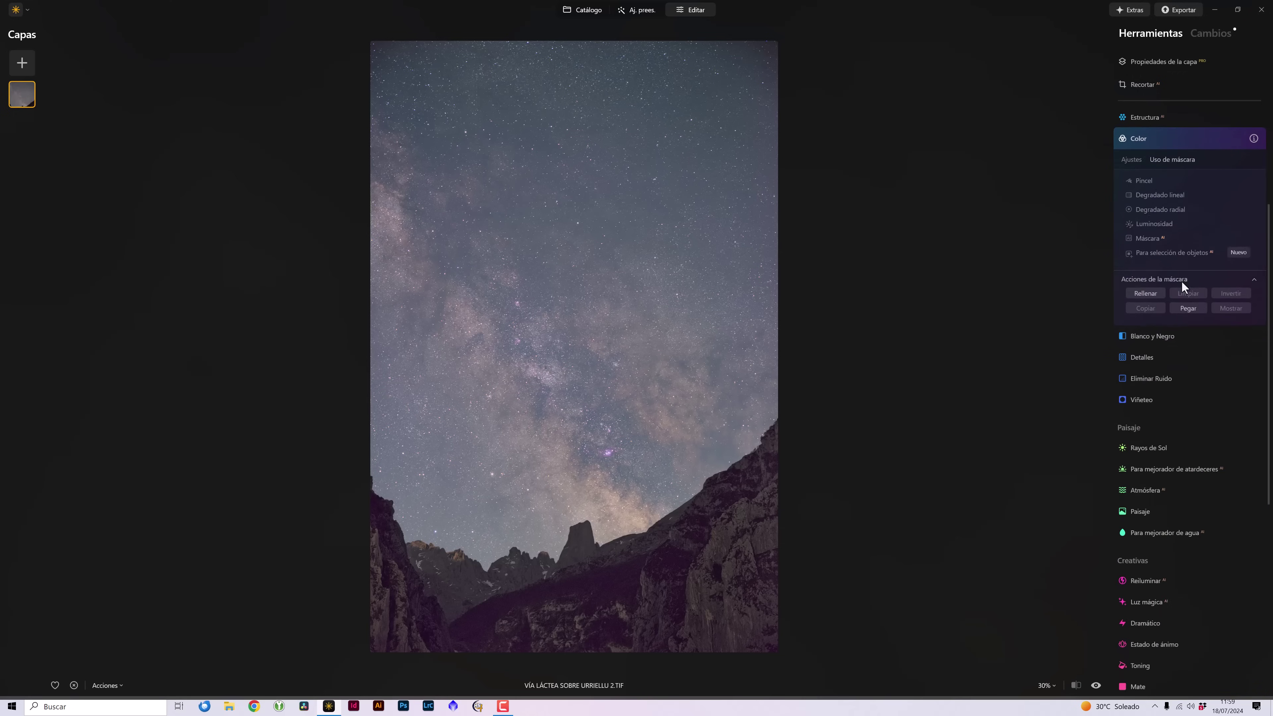
left_click(1187, 305)
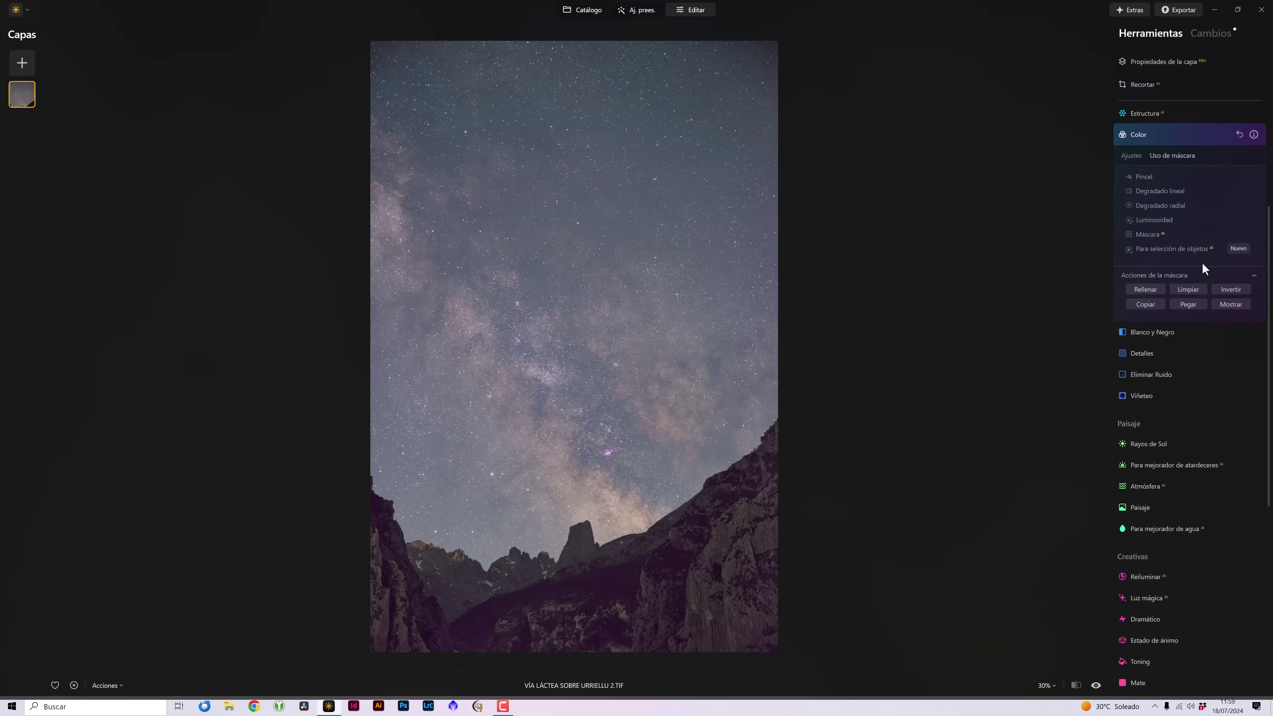
left_click(1230, 303)
left_click(1134, 157)
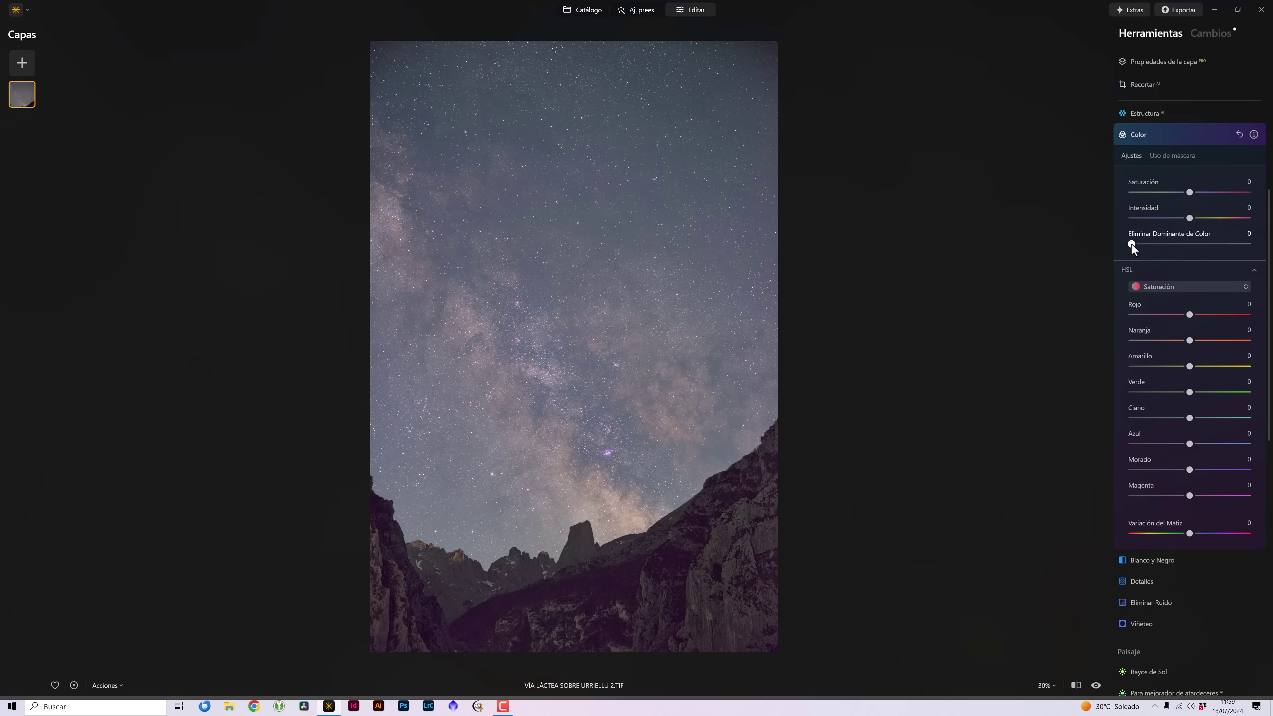
Set Eliminar Dominante de Color 23, HSL orange saturation 54 and yellow 35
left_click_drag(1131, 245, 1152, 245)
mouse_move(1152, 247)
left_mouse_down()
mouse_move(1209, 258)
mouse_move(1025, 246)
left_mouse_up()
key("ctrl+z")
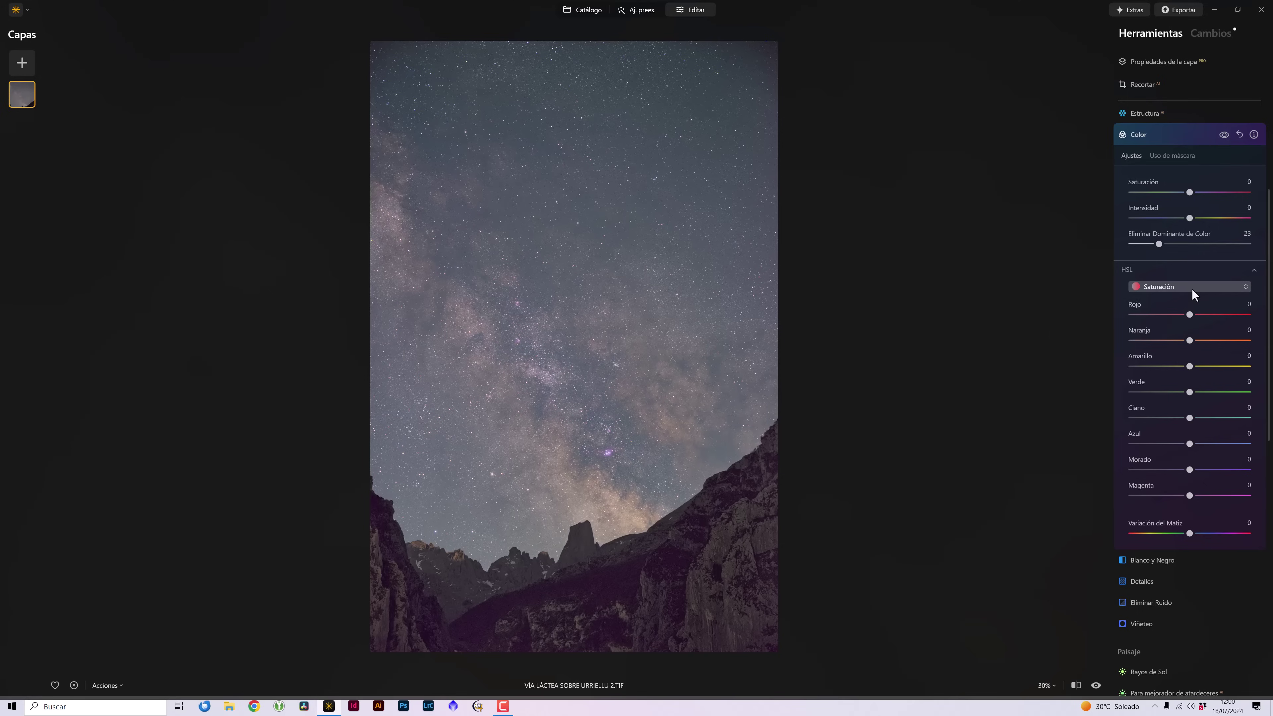
left_click_drag(1190, 341, 1212, 344)
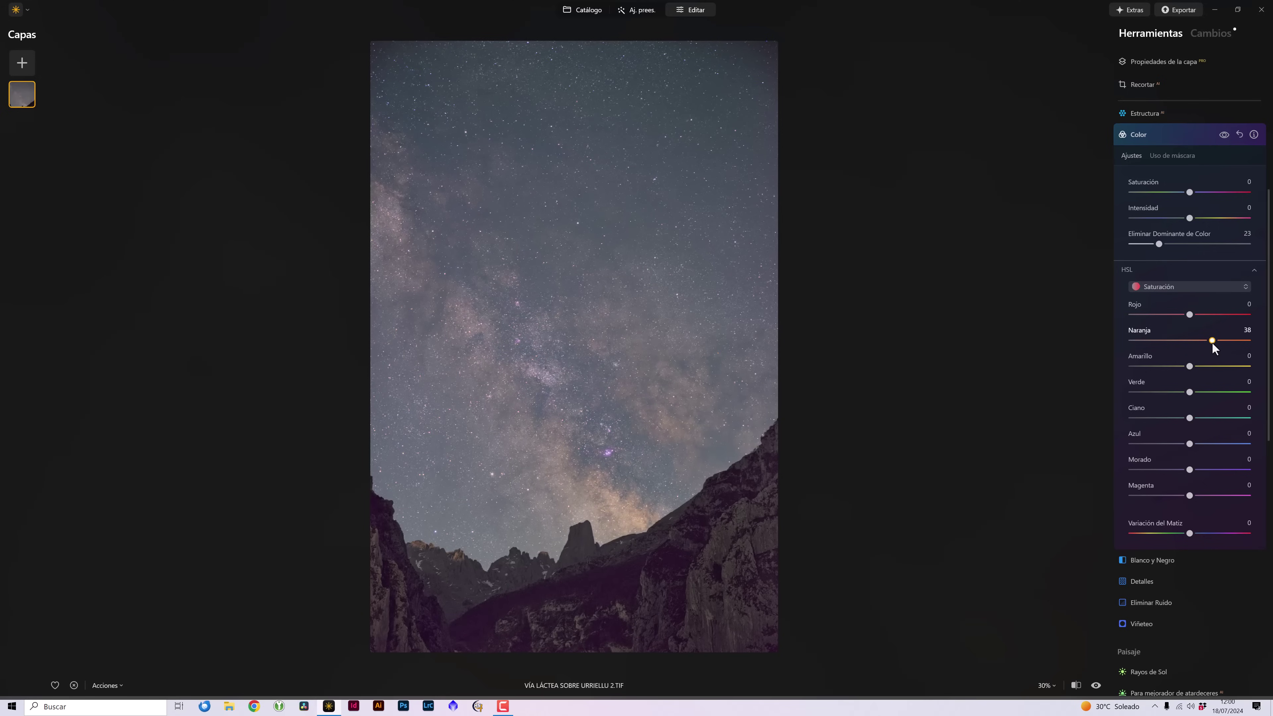
mouse_move(1189, 367)
left_mouse_down()
mouse_move(1206, 376)
mouse_move(1221, 341)
left_mouse_up()
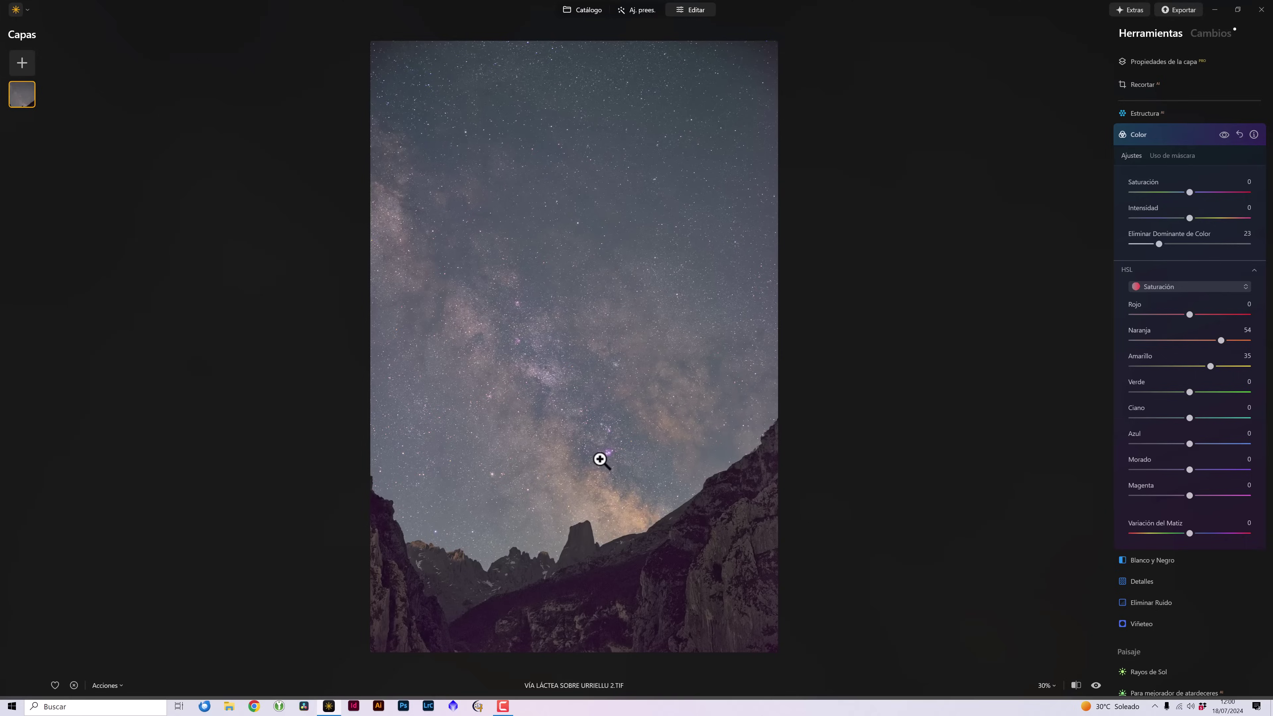
left_click(601, 461)
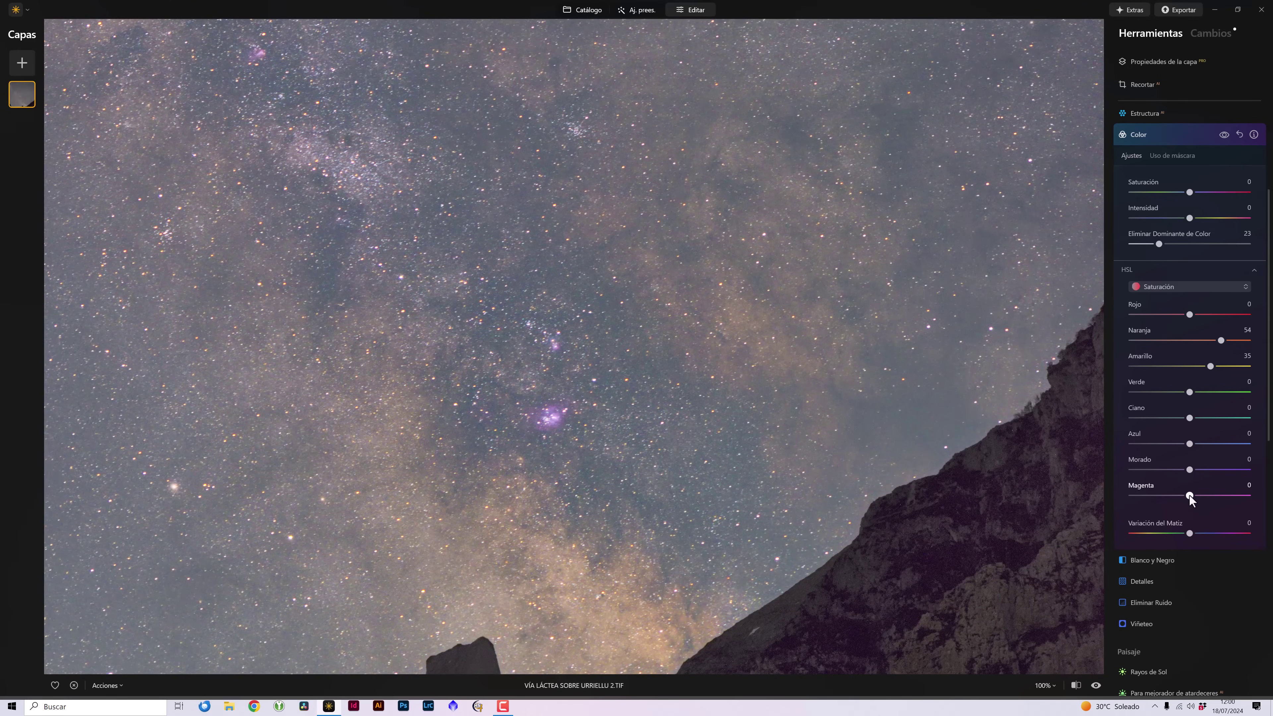
Try raising magenta and red saturation, then reset all Color sliders to 0
left_click_drag(1189, 496, 1198, 495)
left_click_drag(1198, 498, 1201, 498)
left_click_drag(1183, 316, 1201, 320)
left_click_drag(1201, 317, 1204, 318)
key("ctrl+0")
left_click(1239, 135)
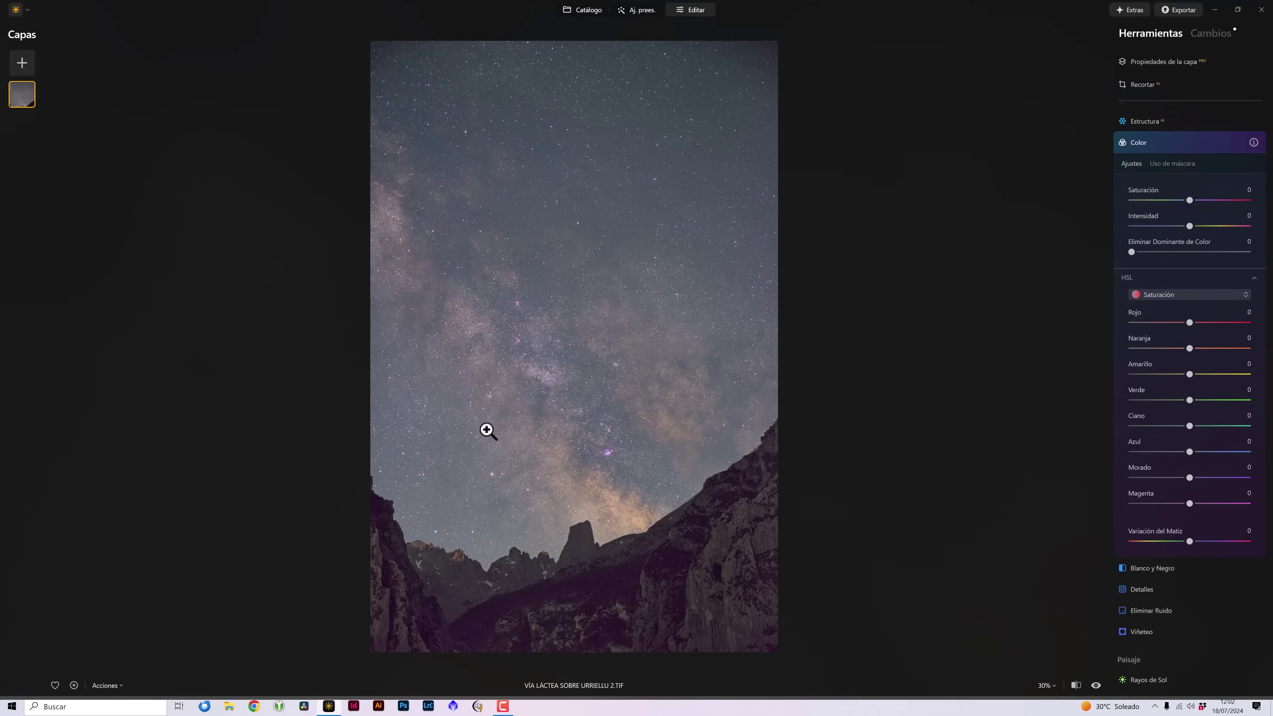
Open Estructura and paste the saved sky mask into it
left_click(1154, 147)
scroll(1137, 314, "up", 2)
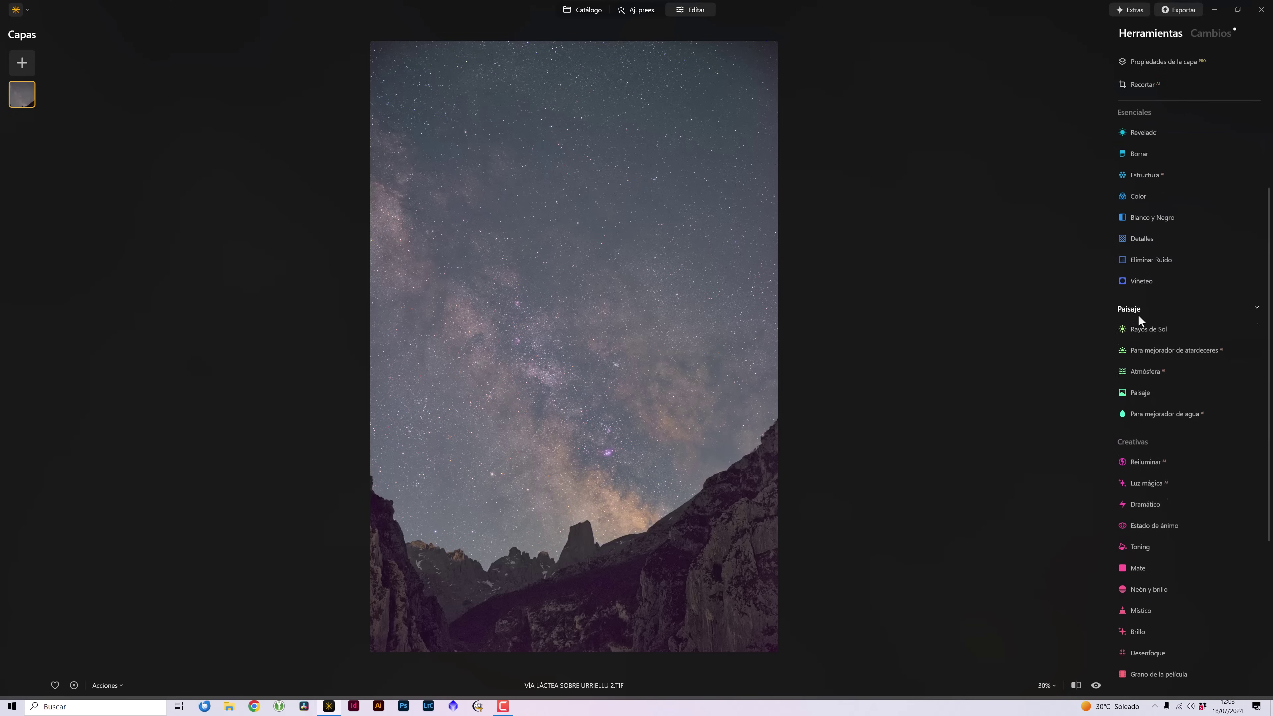
scroll(1146, 240, "up", 2)
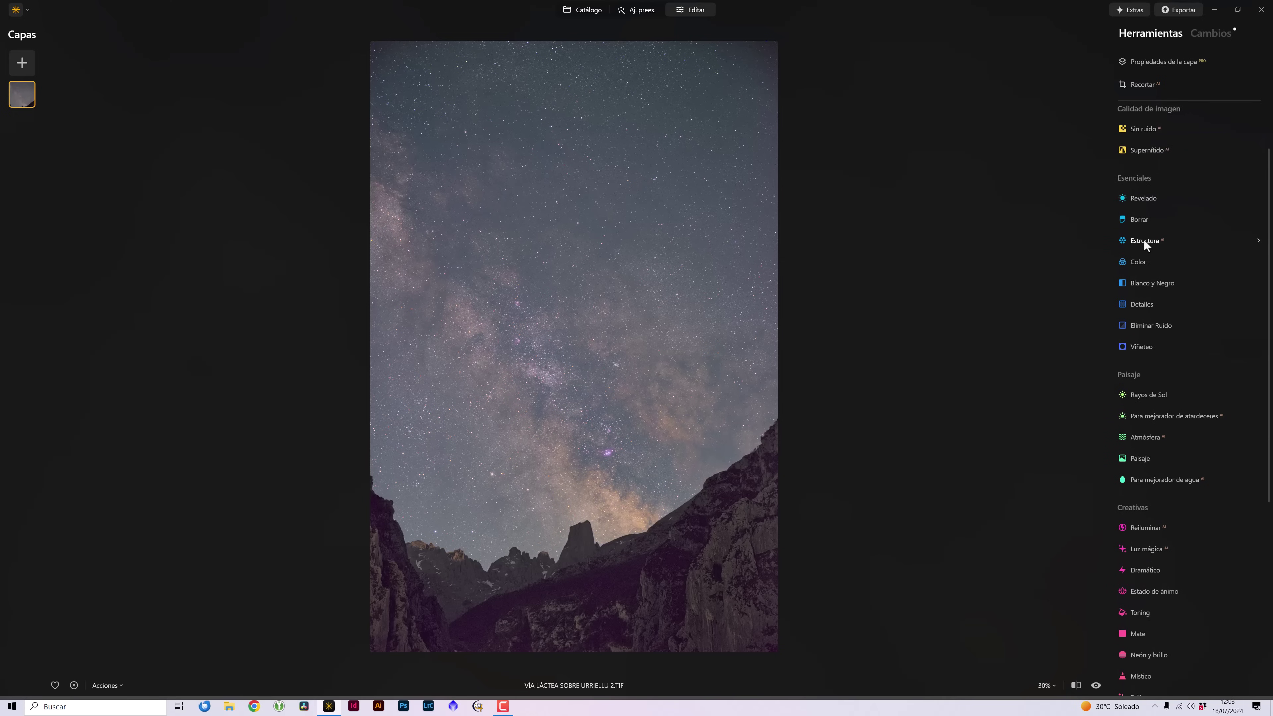
left_click(1144, 240)
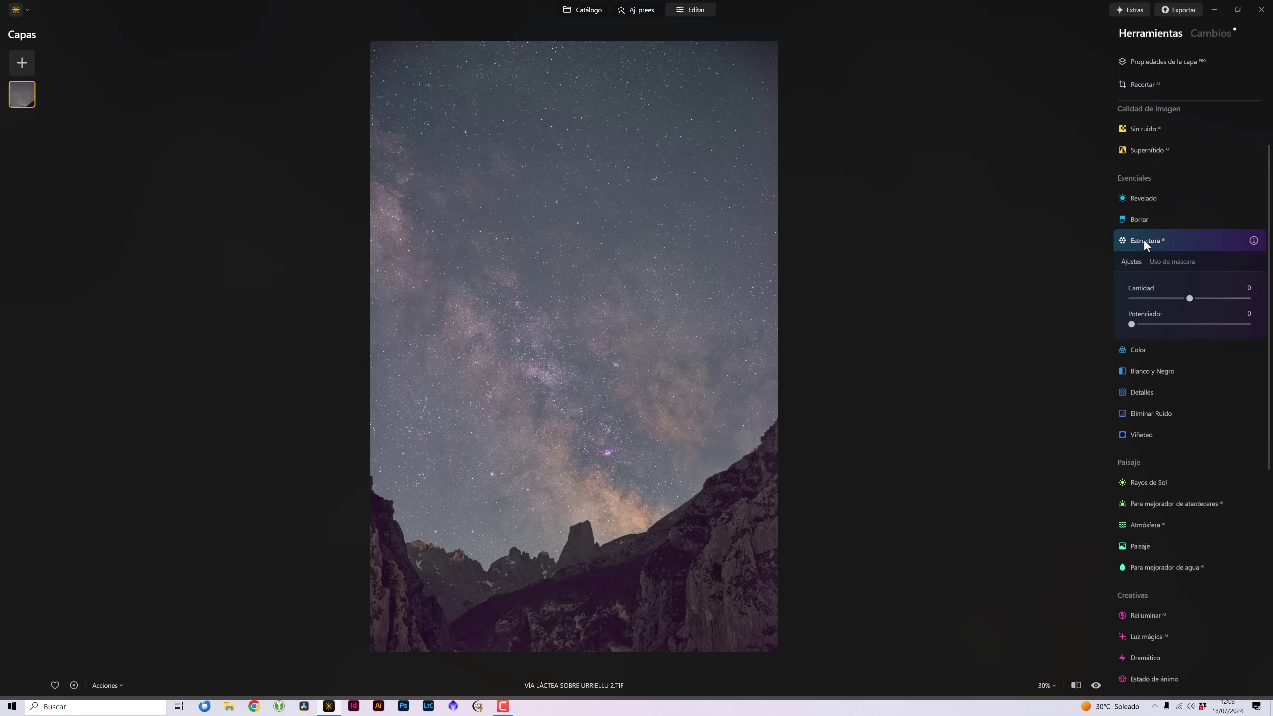
left_click(1184, 262)
scroll(1185, 262, "down", 2)
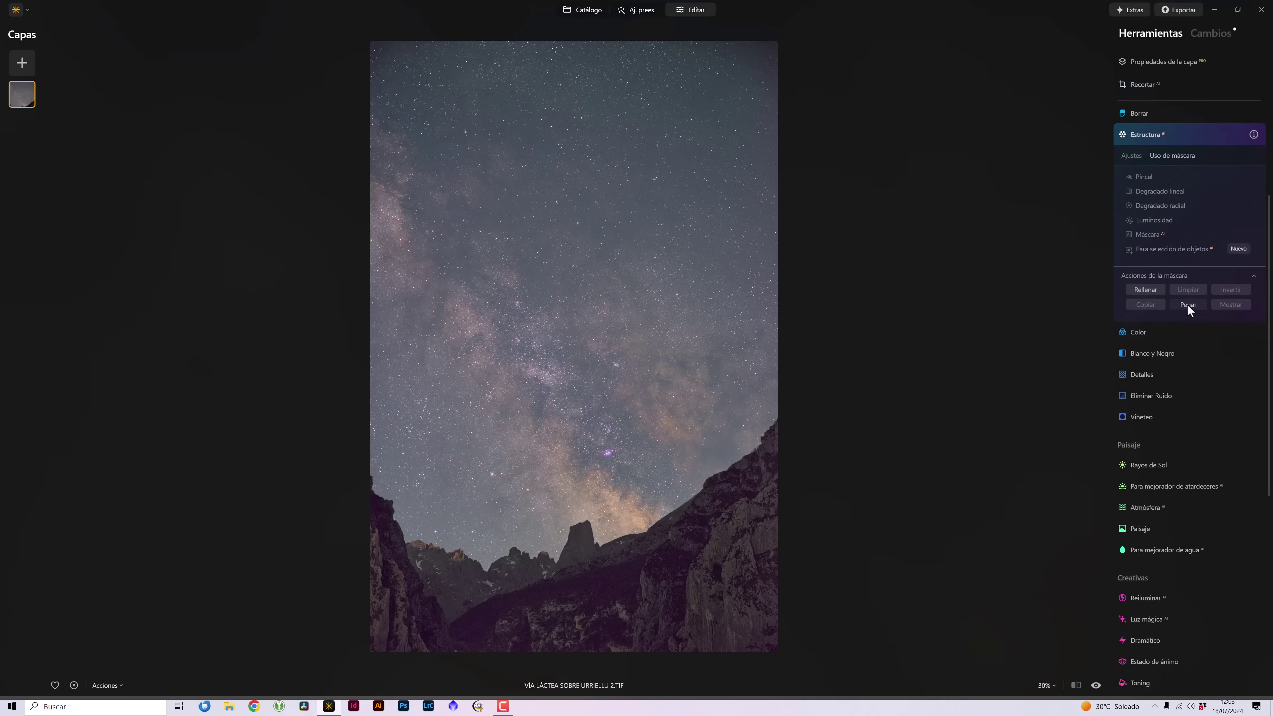
left_click(1131, 156)
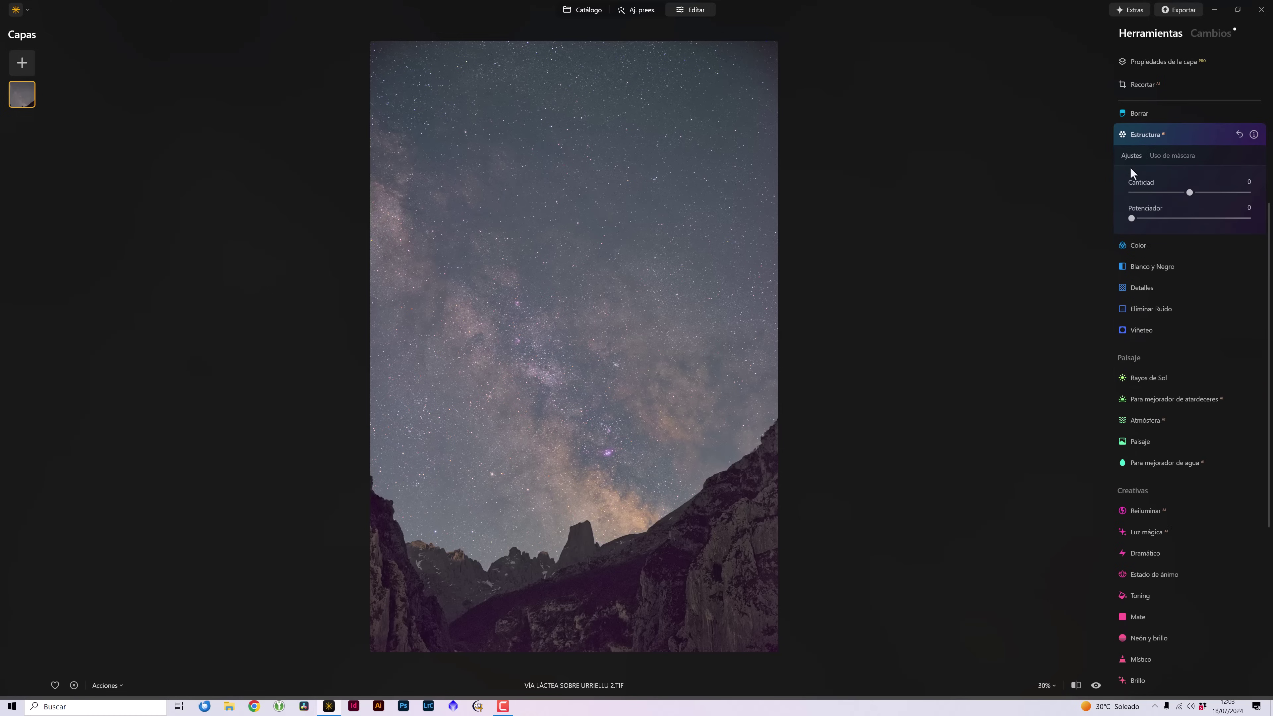
Set Estructura Cantidad to 21 and toggle it off and on to compare
left_click_drag(1191, 192, 1202, 196)
left_click(1224, 135)
left_click(1224, 135)
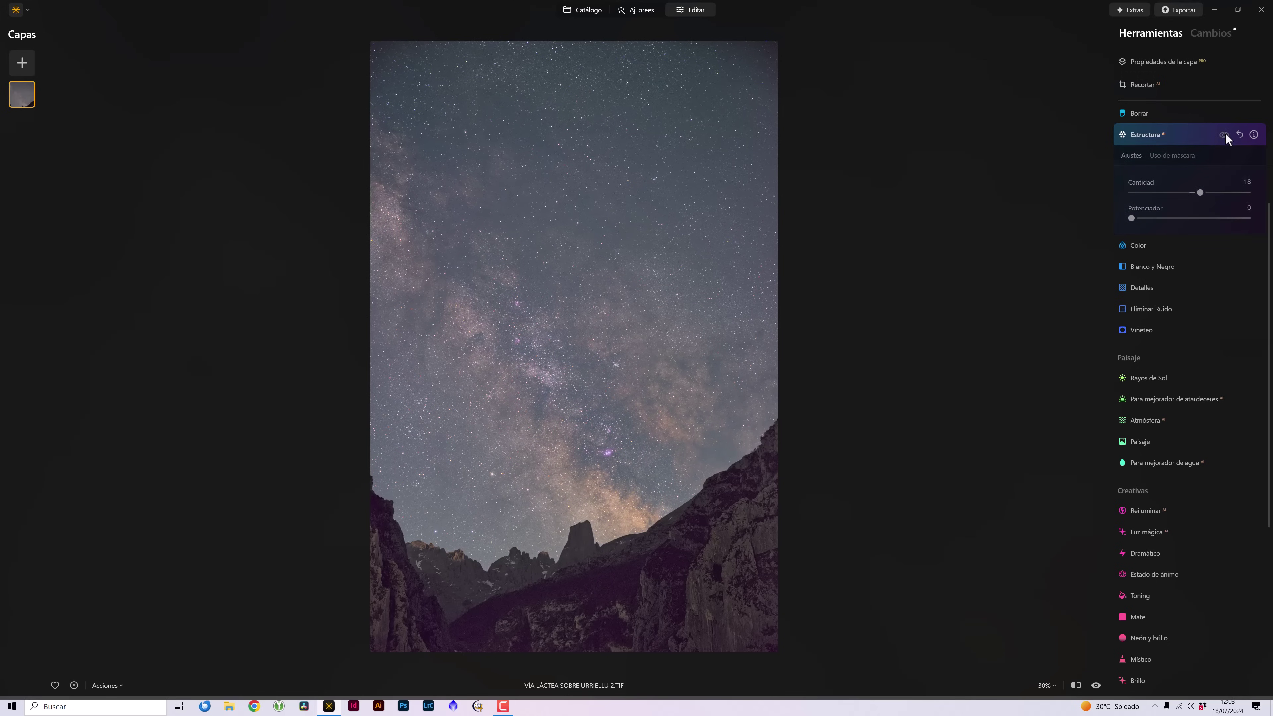
left_click(1224, 135)
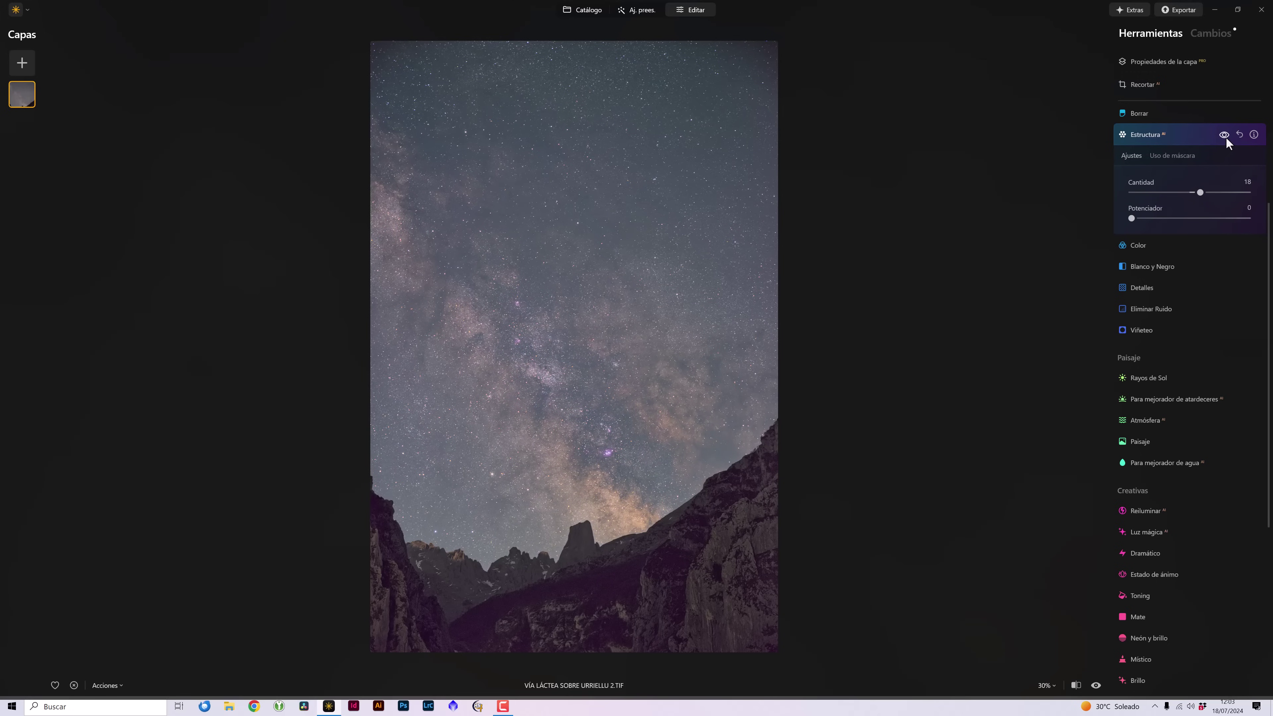
left_click(1226, 139)
left_click(1226, 138)
left_click(1226, 139)
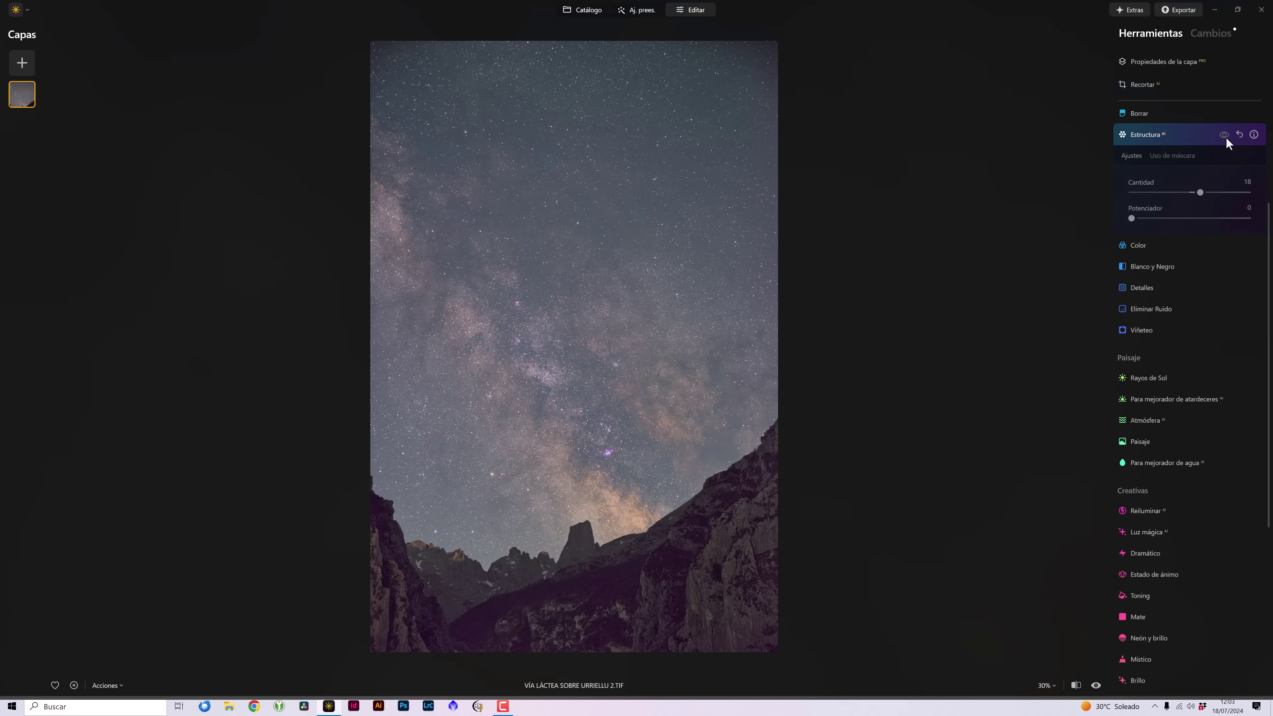
left_click(1225, 135)
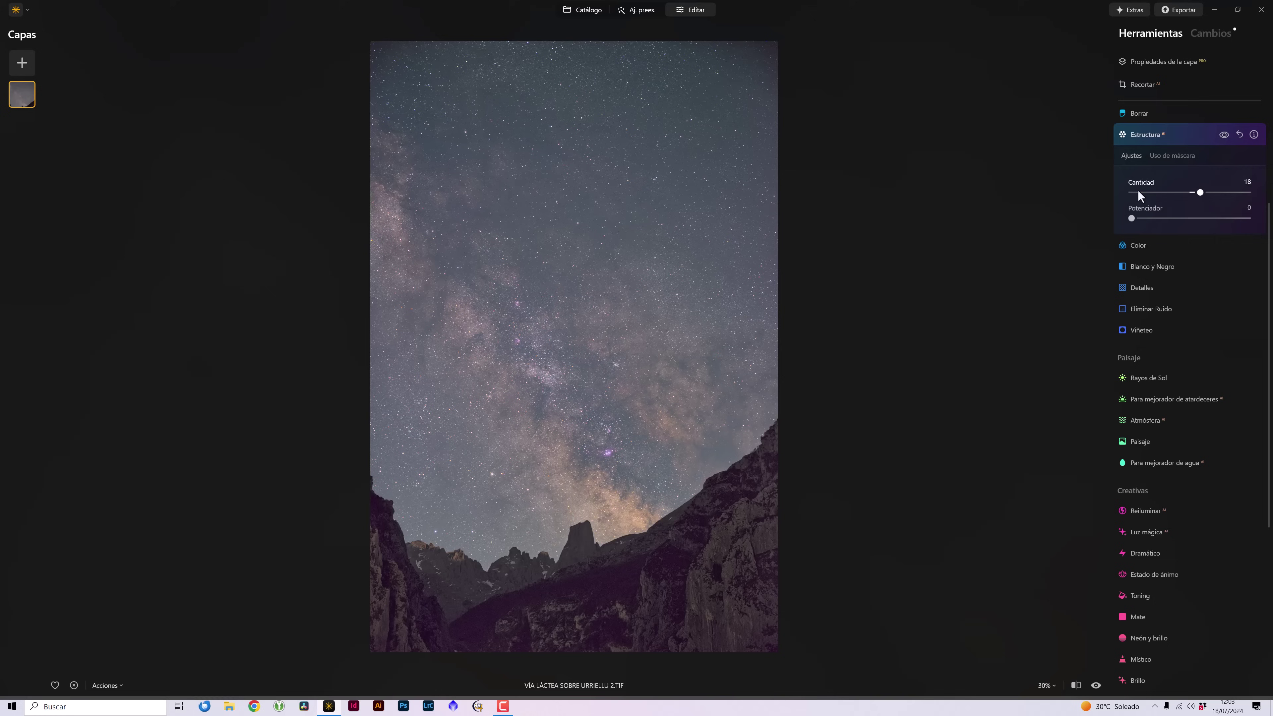
left_click(1223, 135)
left_click(1223, 136)
left_click(1223, 136)
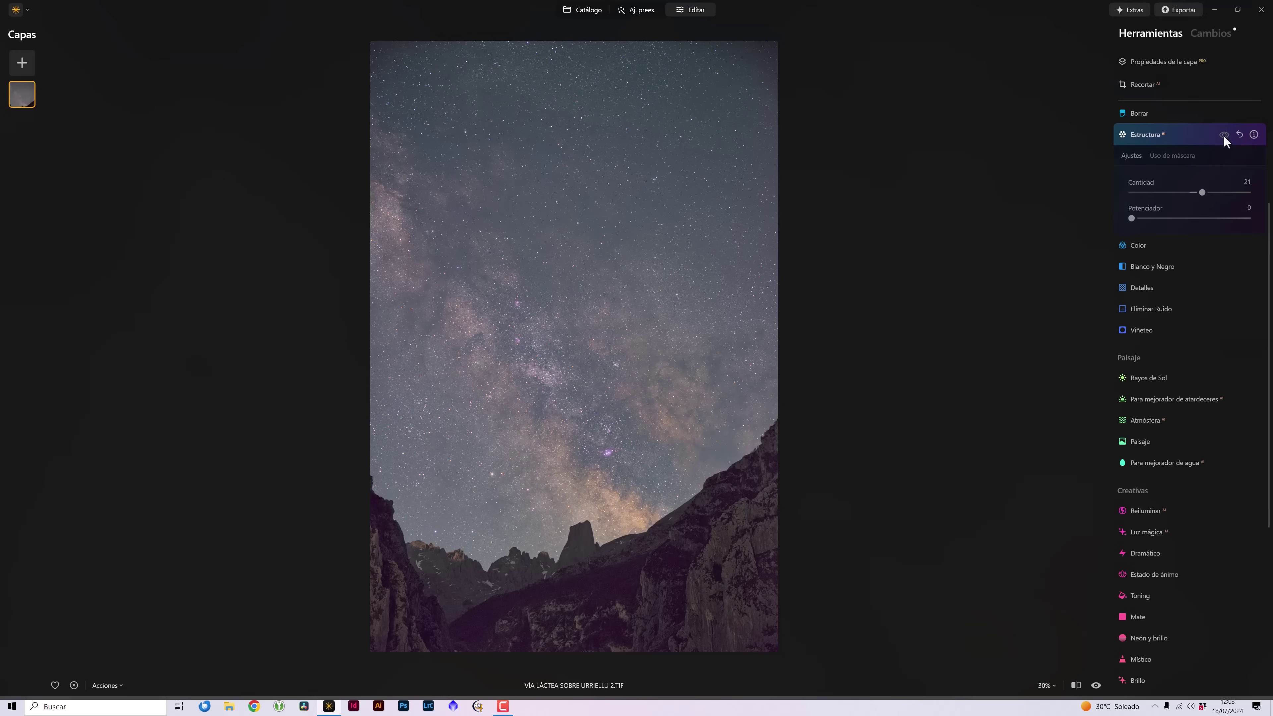
left_click(1223, 136)
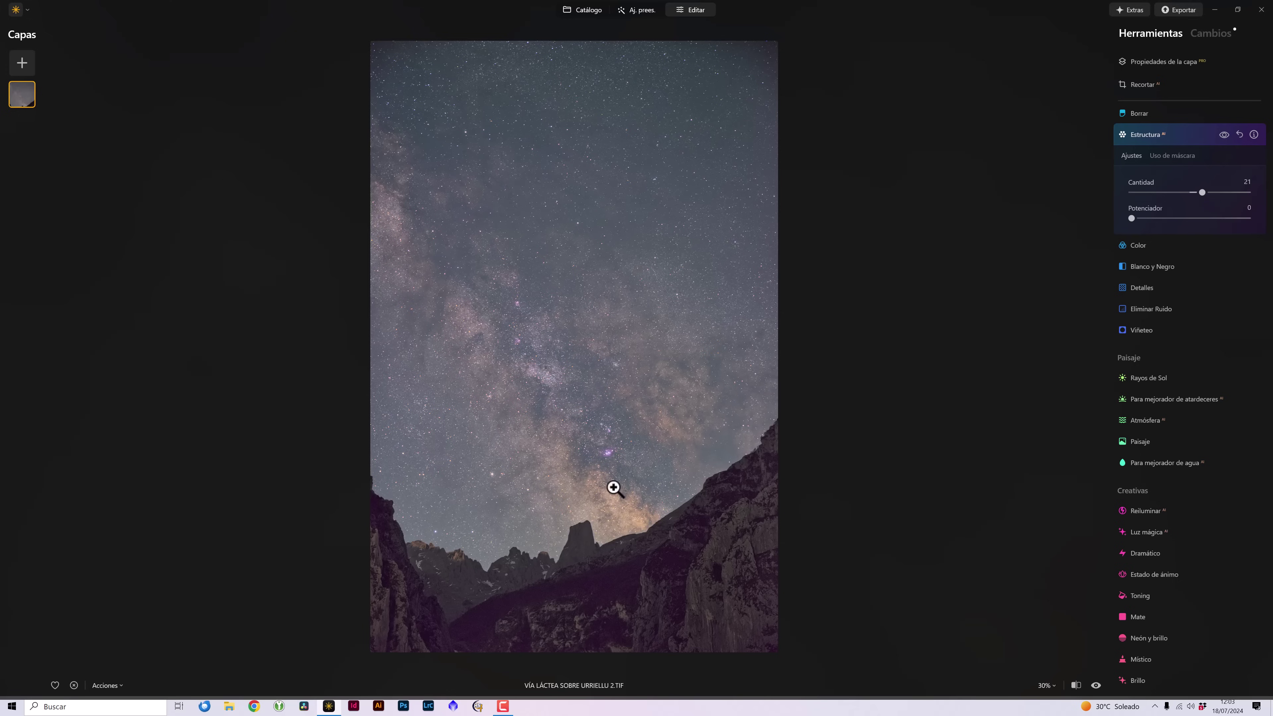
left_click(1223, 135)
left_click(1224, 135)
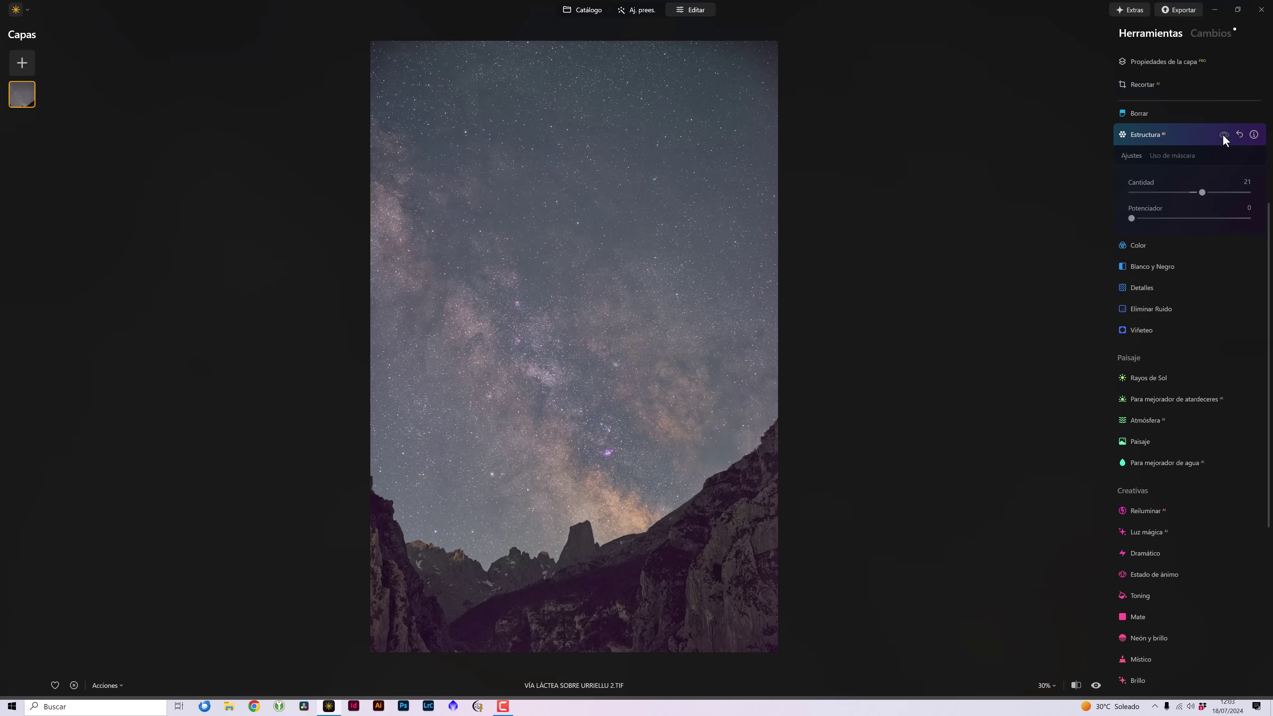
left_click(1223, 135)
left_click(1223, 134)
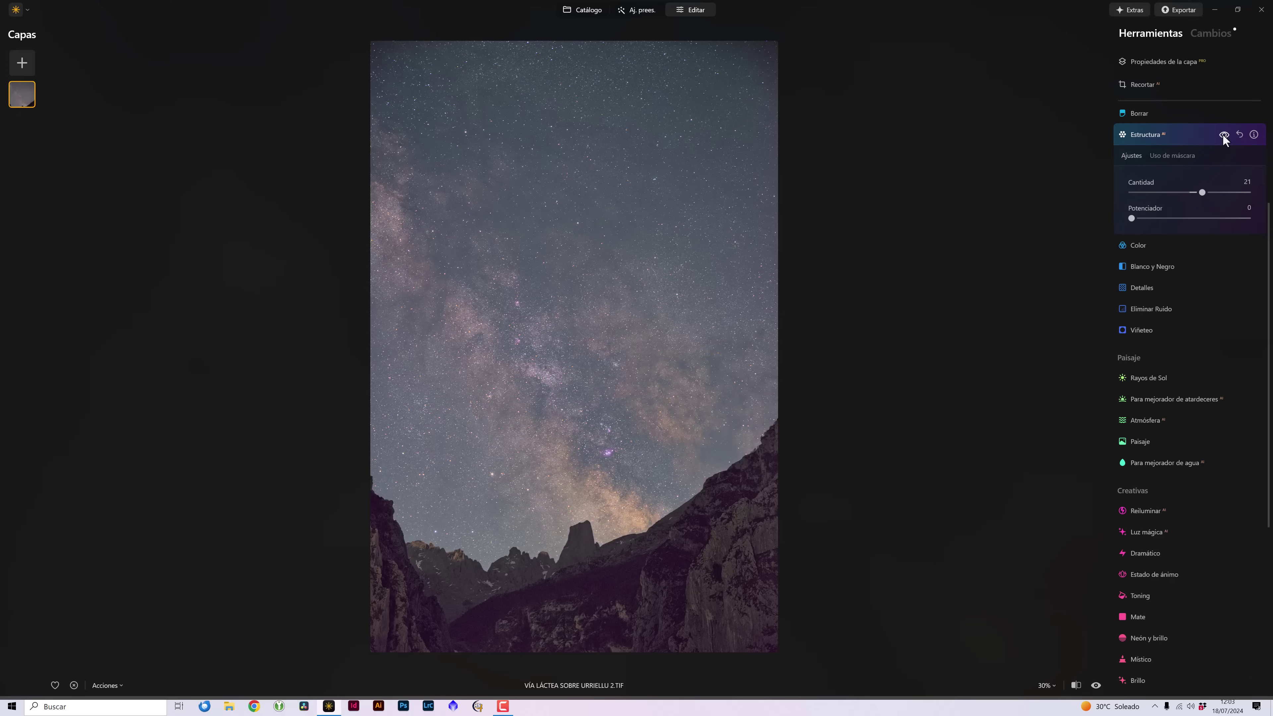
left_click(1223, 135)
Open Supercontraste and set shadow contrast 22 and shadow balance 51
scroll(1175, 442, "down", 5)
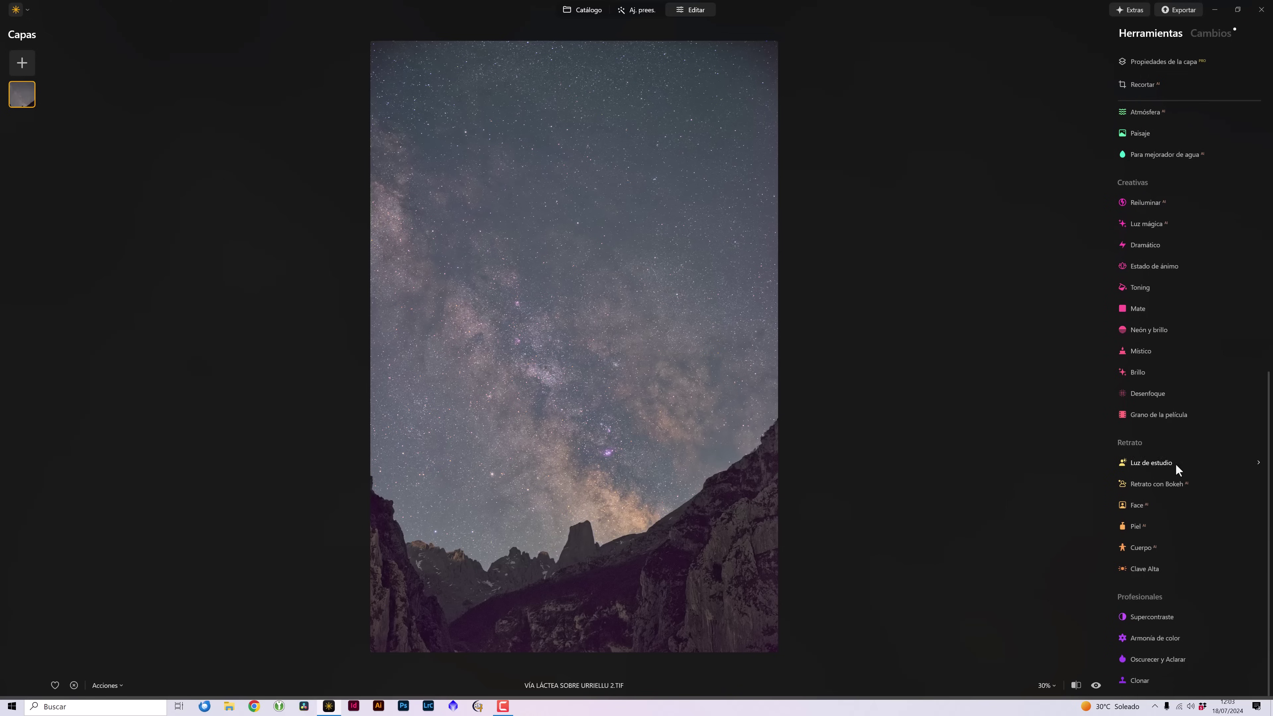
left_click(1156, 617)
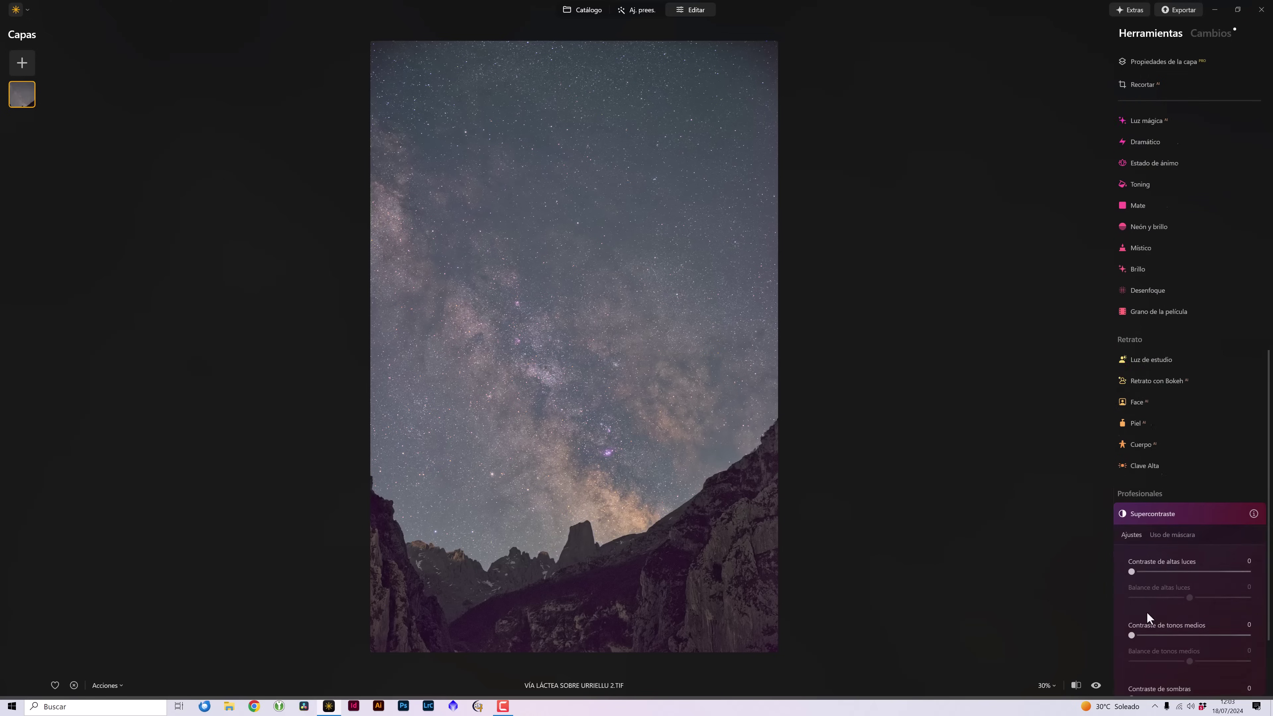
left_click(1181, 472)
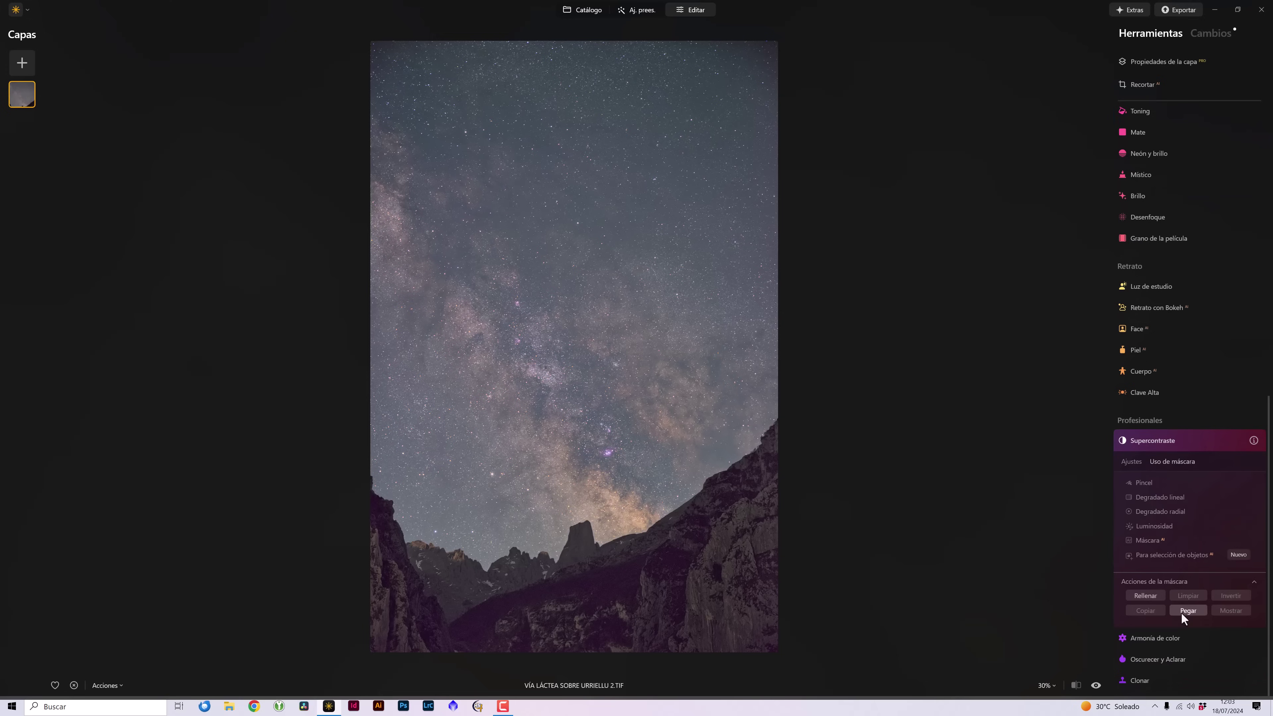
left_click(1134, 462)
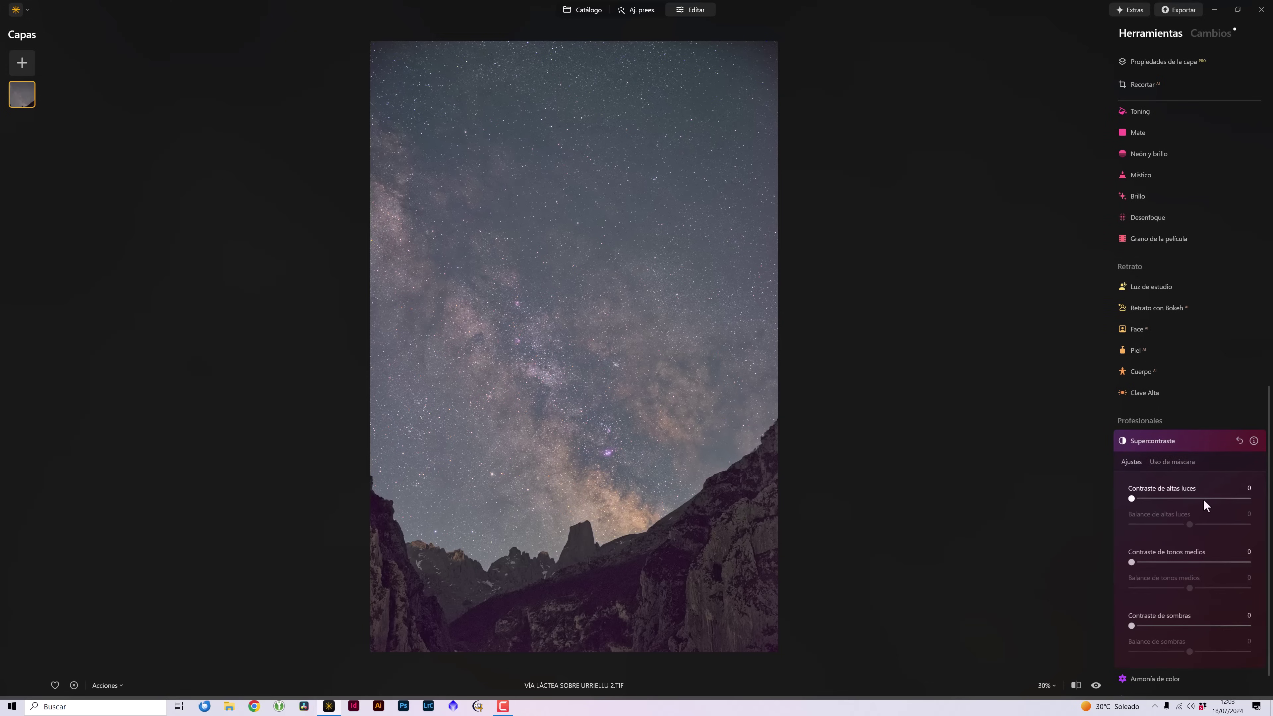
mouse_move(1132, 499)
left_mouse_down()
mouse_move(1230, 501)
mouse_move(1097, 506)
left_mouse_up()
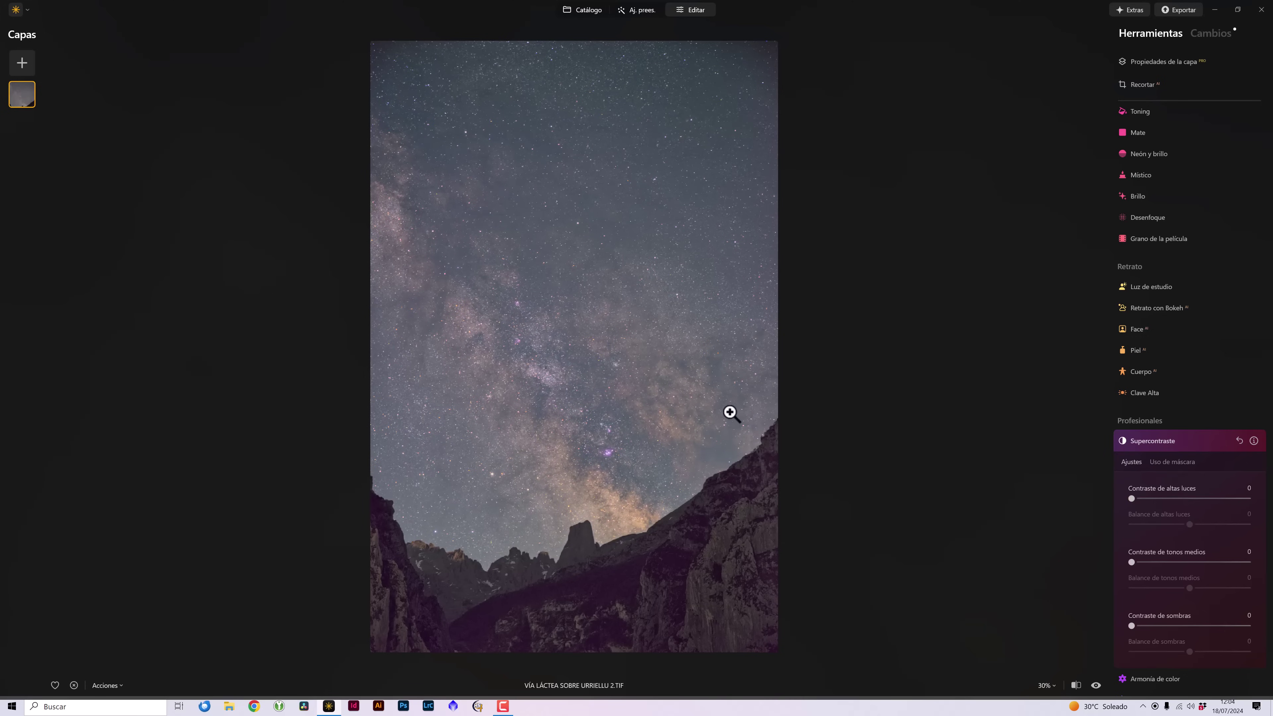
left_click_drag(1131, 625, 1222, 652)
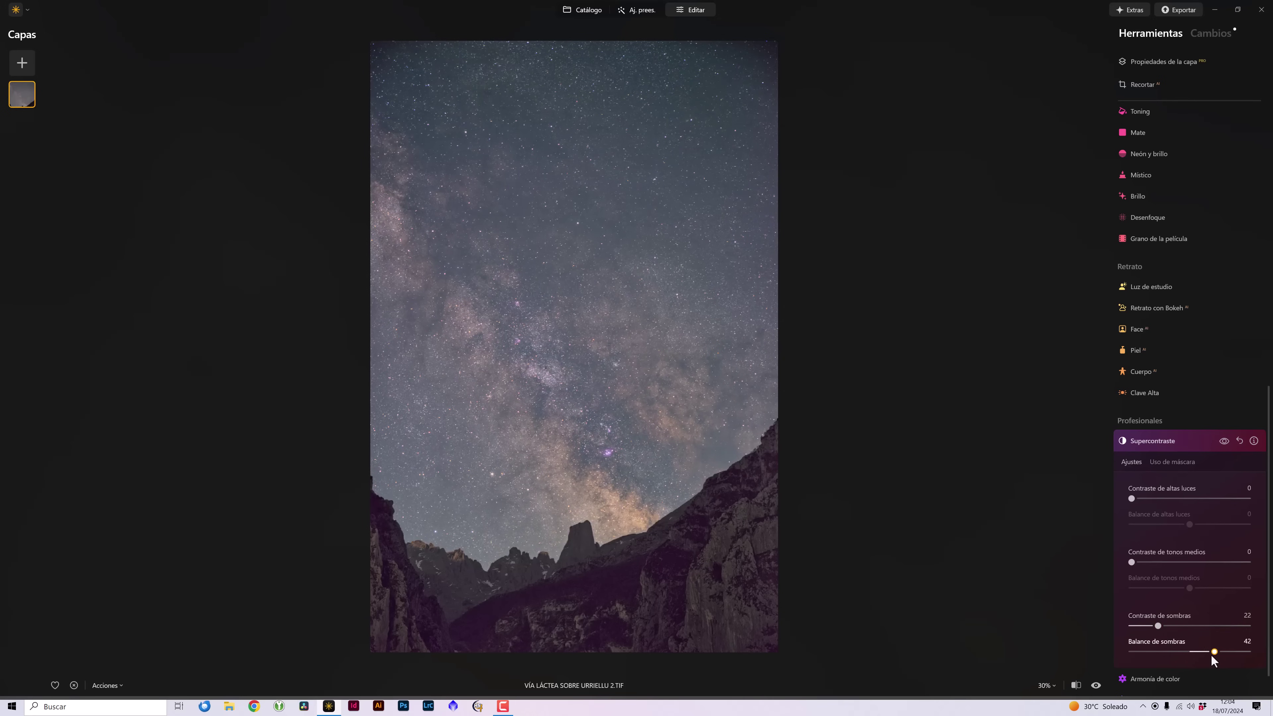
left_click_drag(1210, 661, 1208, 661)
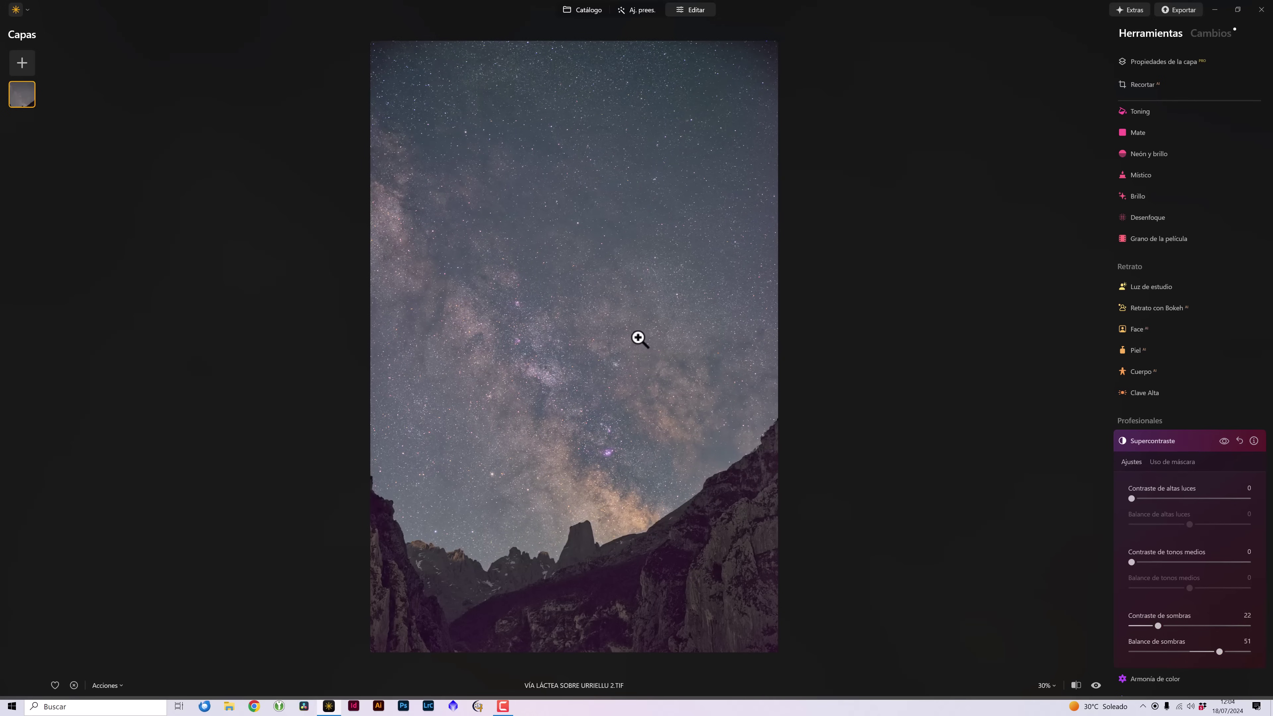
left_click(1224, 441)
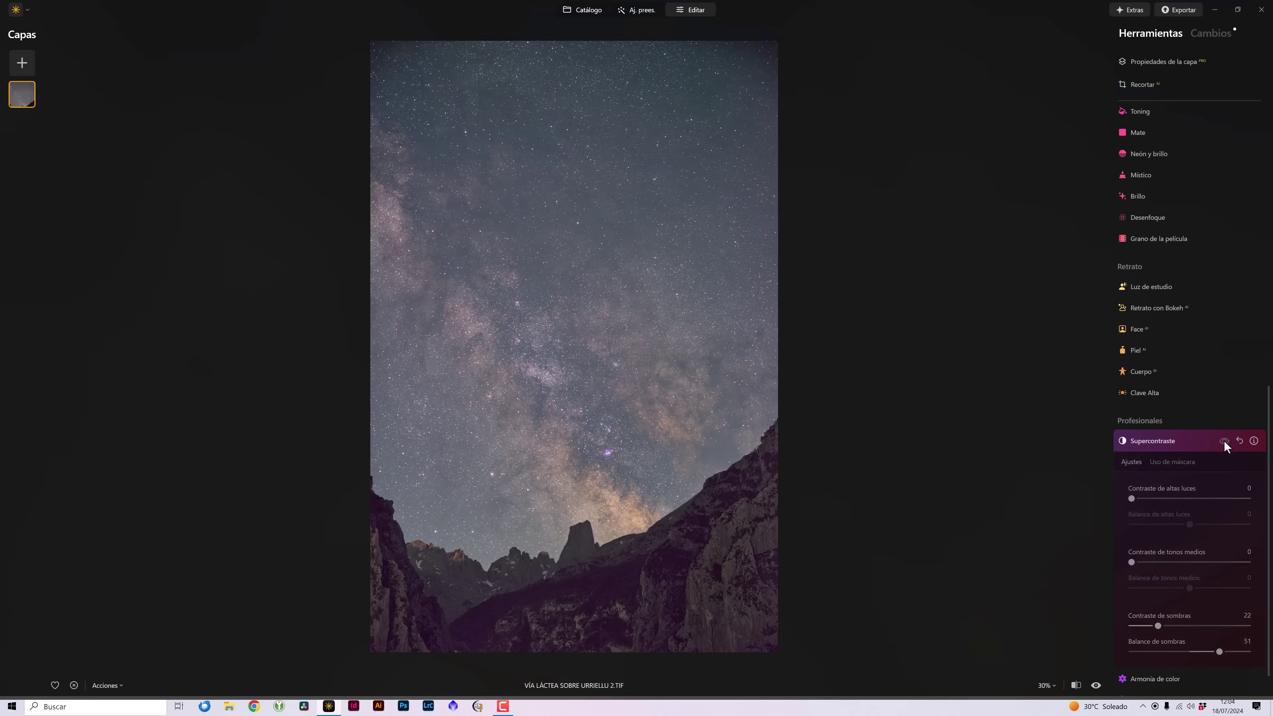
left_click(1224, 441)
Set midtone contrast to 11 and compare against the original photo
left_click_drag(1131, 562, 1157, 563)
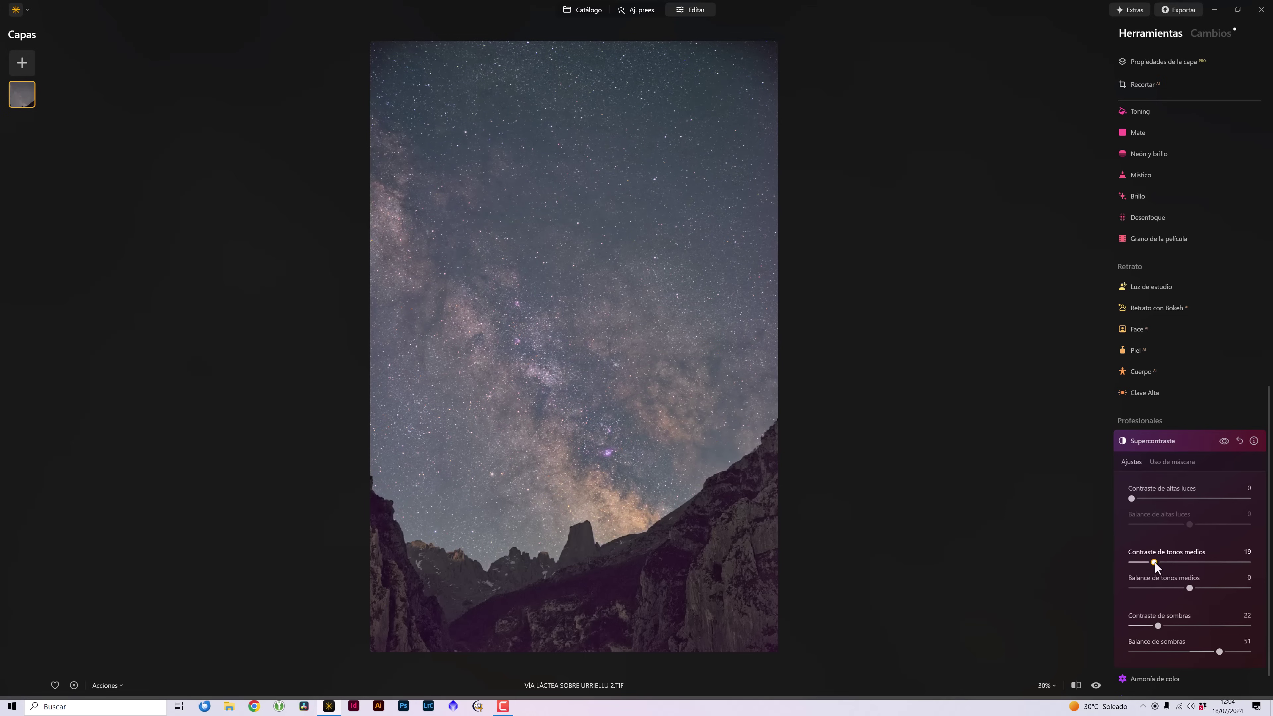
left_click_drag(1157, 565, 1145, 567)
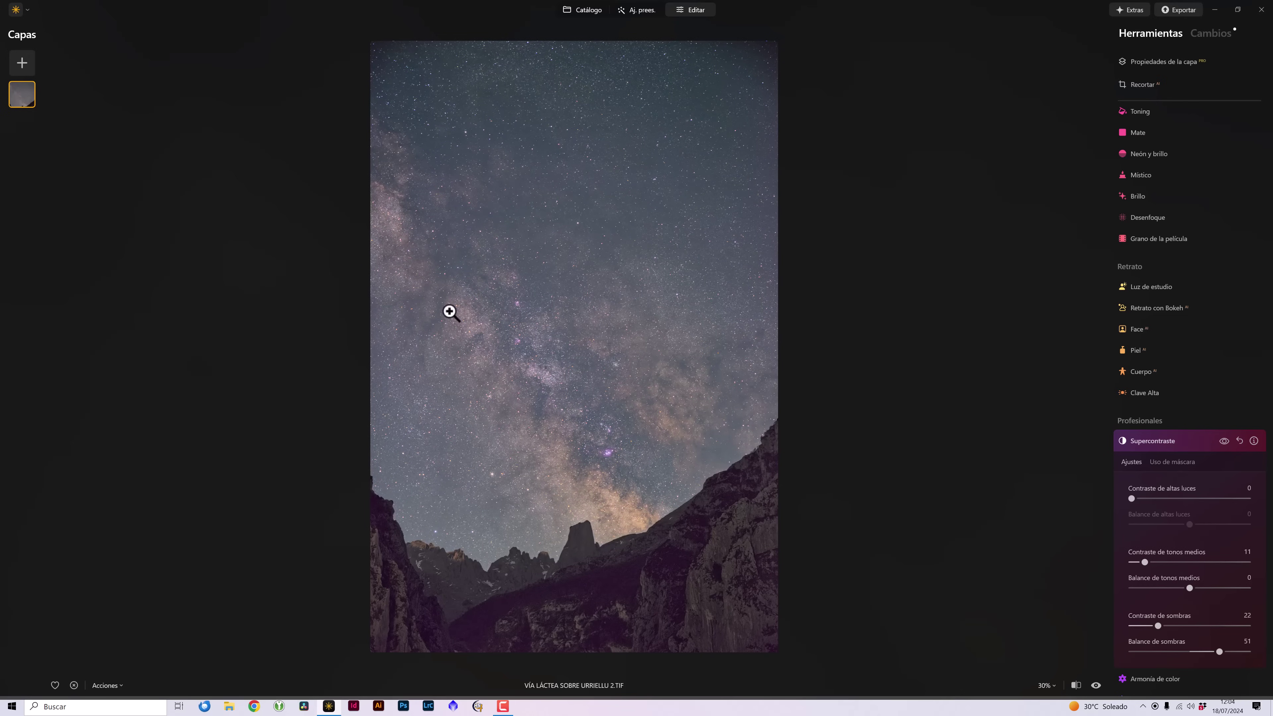
left_click(1224, 445)
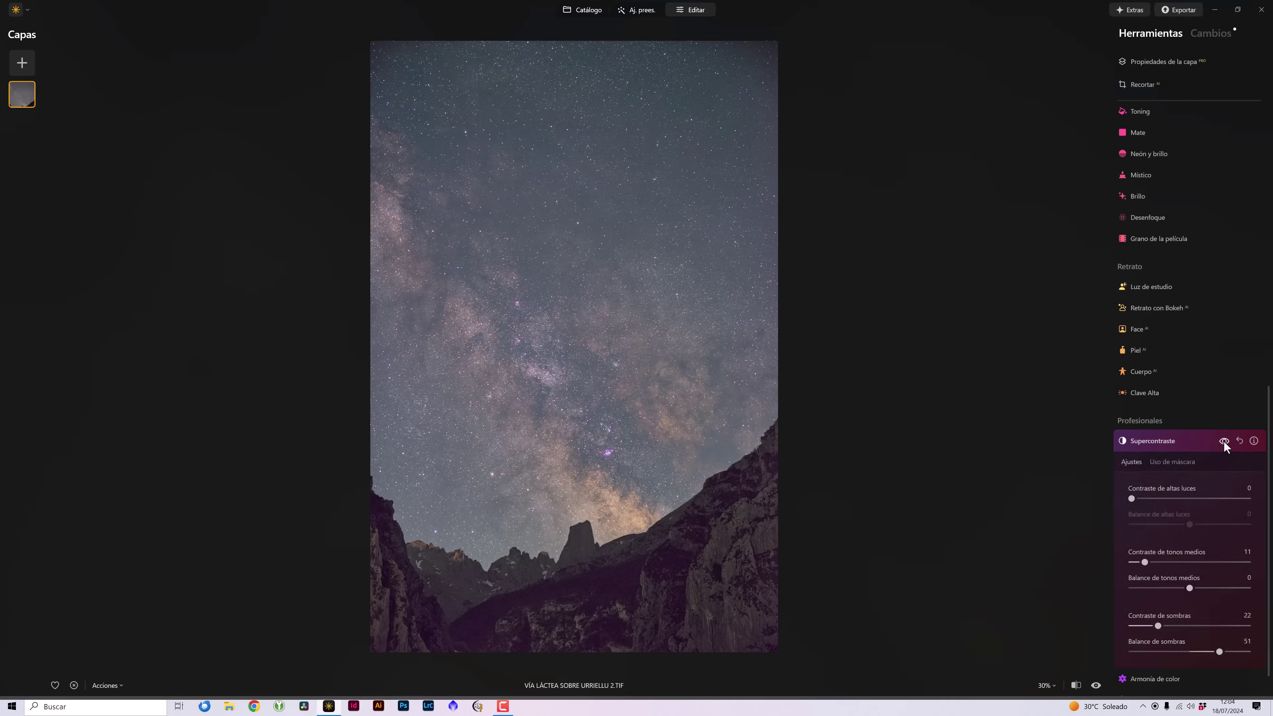
left_click(1224, 445)
left_click(1224, 445)
left_click(1224, 445)
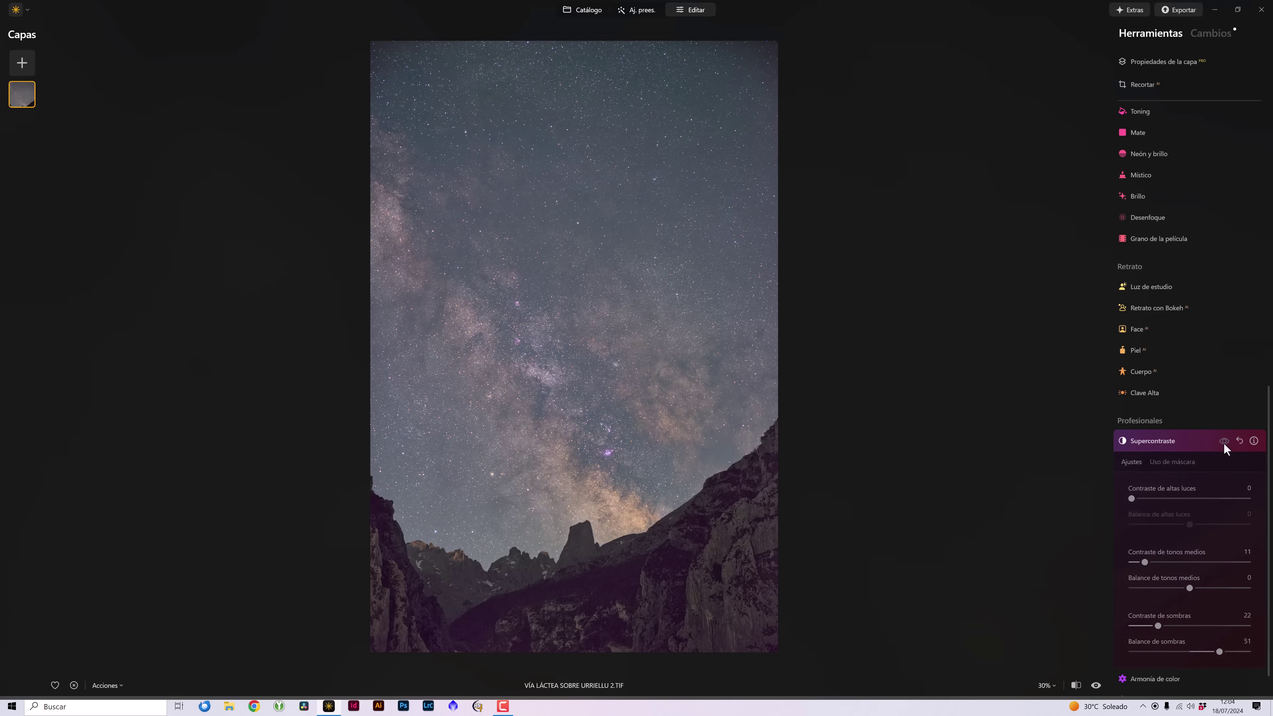
left_click(1224, 445)
left_click(1224, 445)
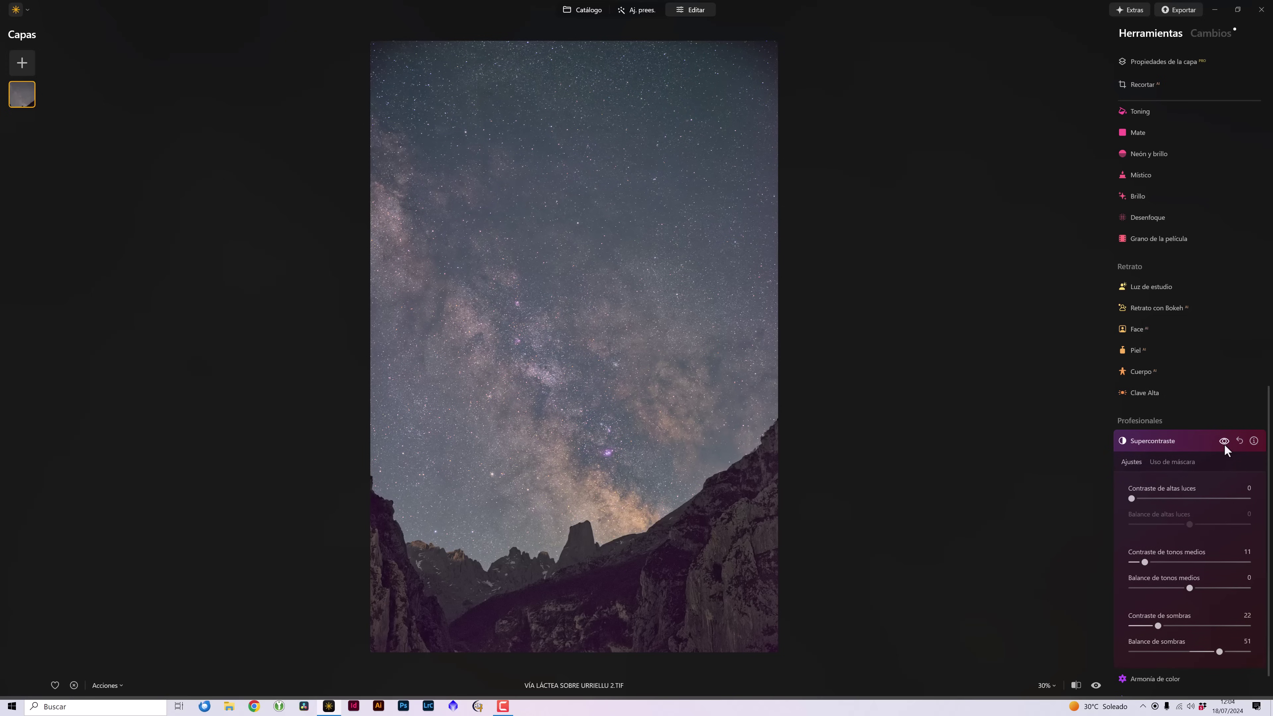
left_click(1096, 685)
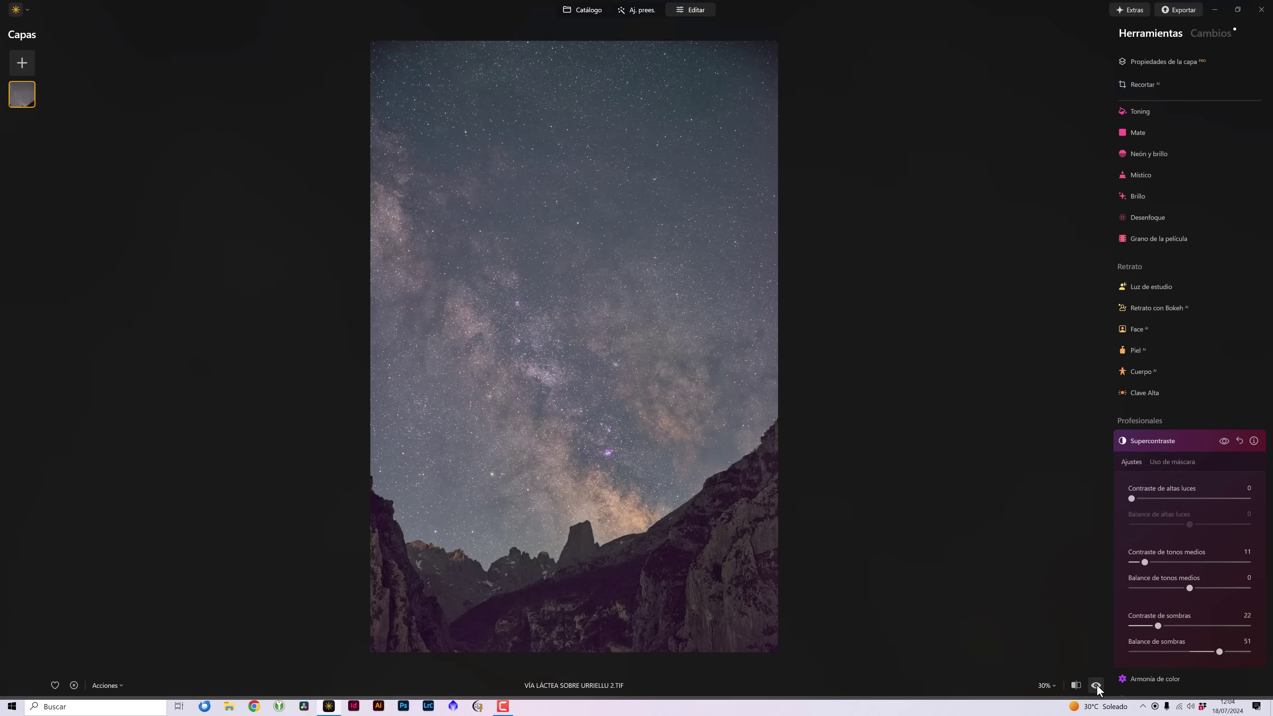
left_click(1096, 684)
left_click(1096, 685)
left_click(1096, 686)
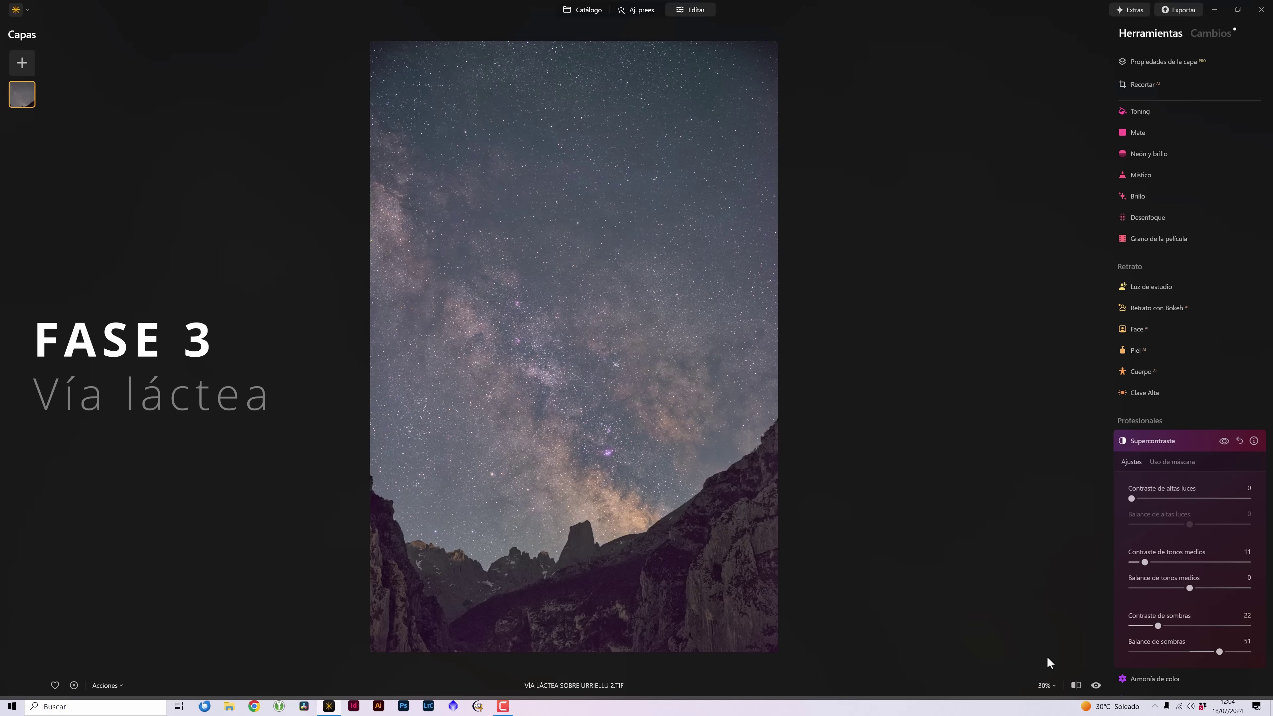
Choose a Pincel mask on Revelado with brush size 209 and intensity 20
scroll(1176, 588, "up", 1)
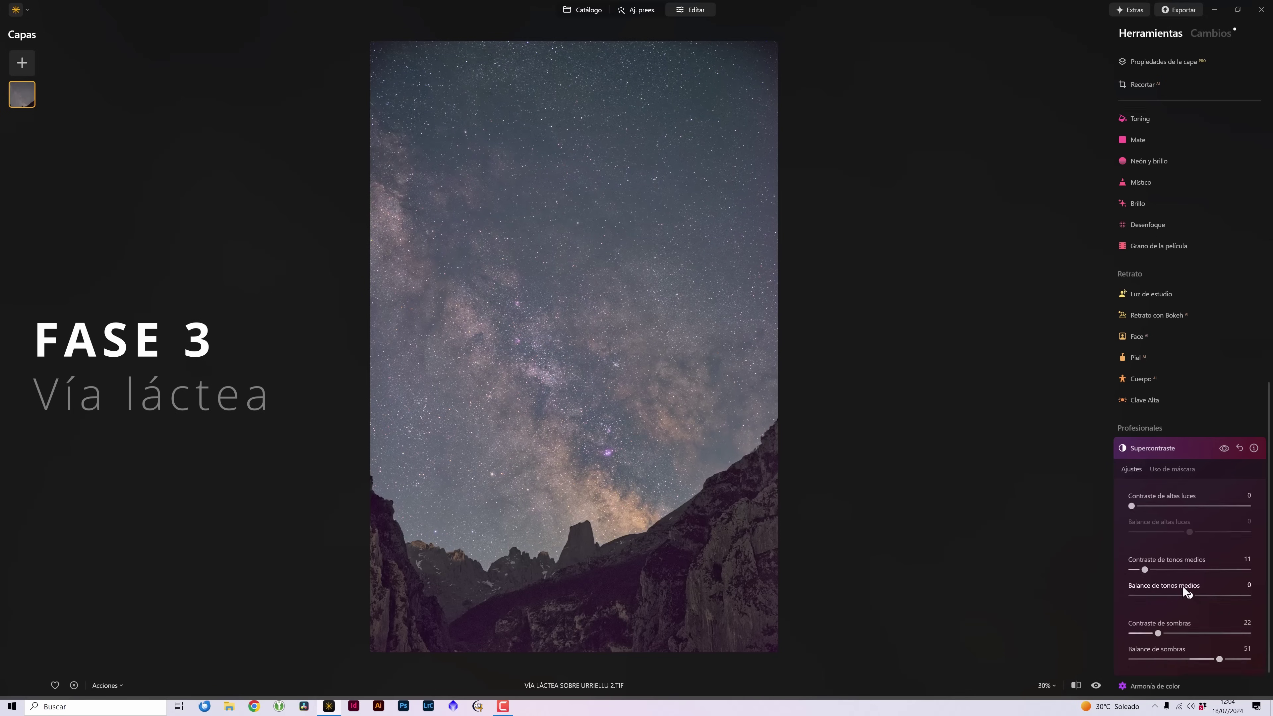
scroll(1182, 589, "up", 2)
scroll(1183, 592, "up", 5)
scroll(1184, 593, "up", 2)
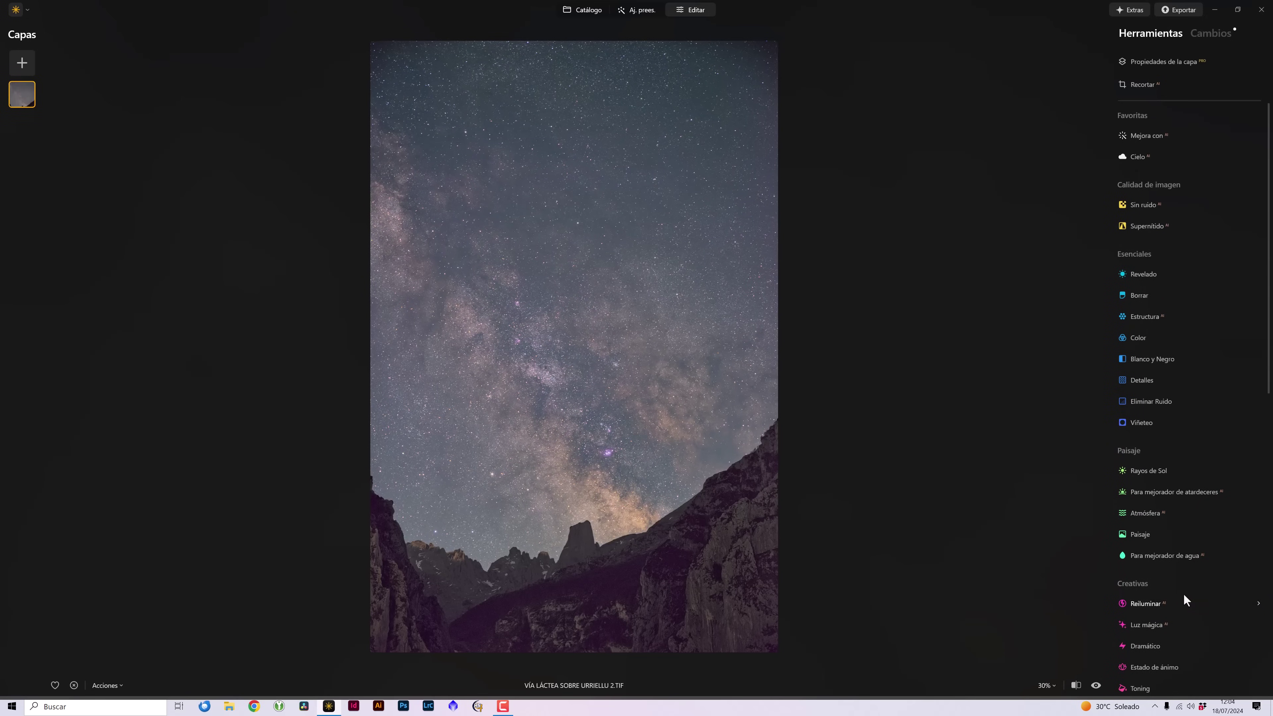
left_click(1145, 274)
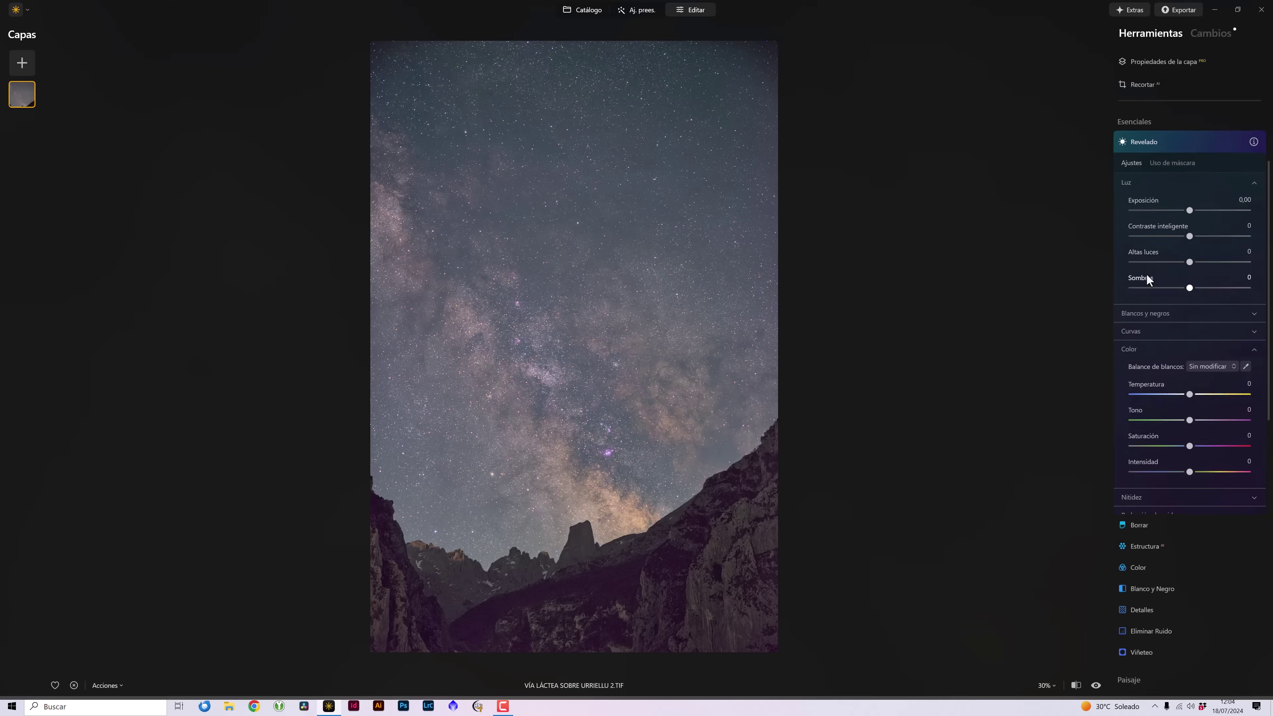
left_click(1186, 155)
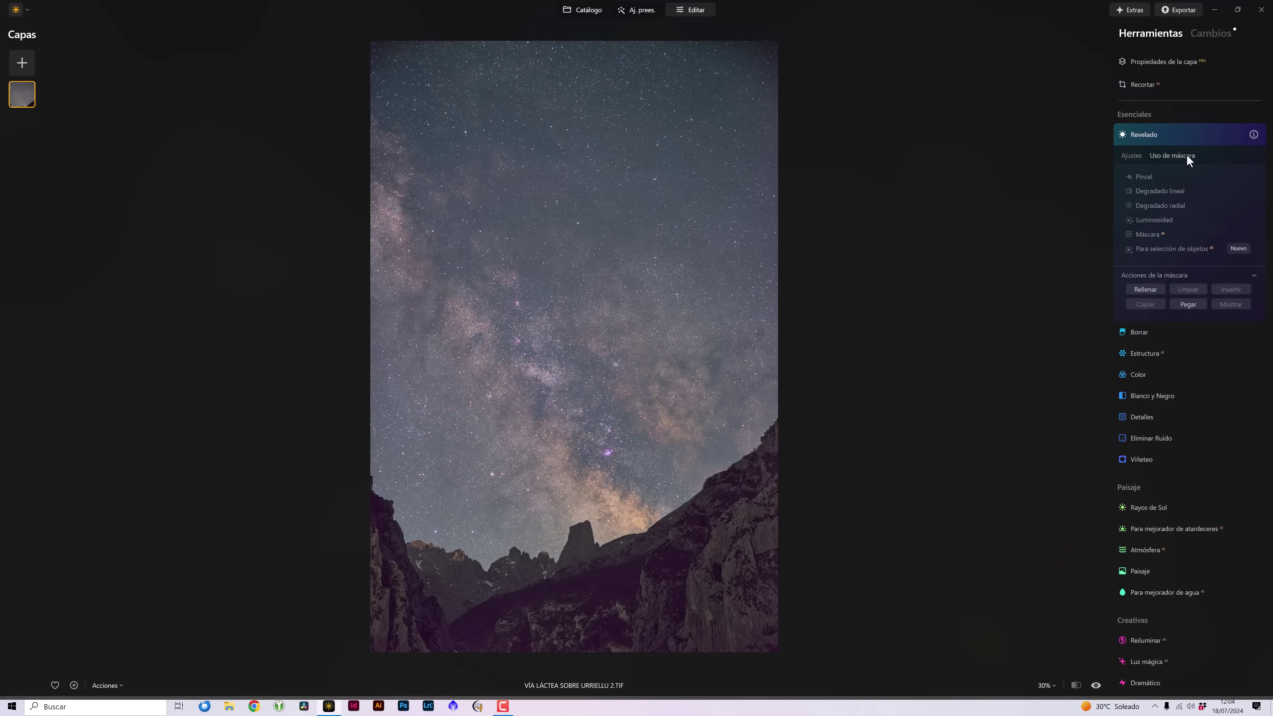
left_click(1142, 176)
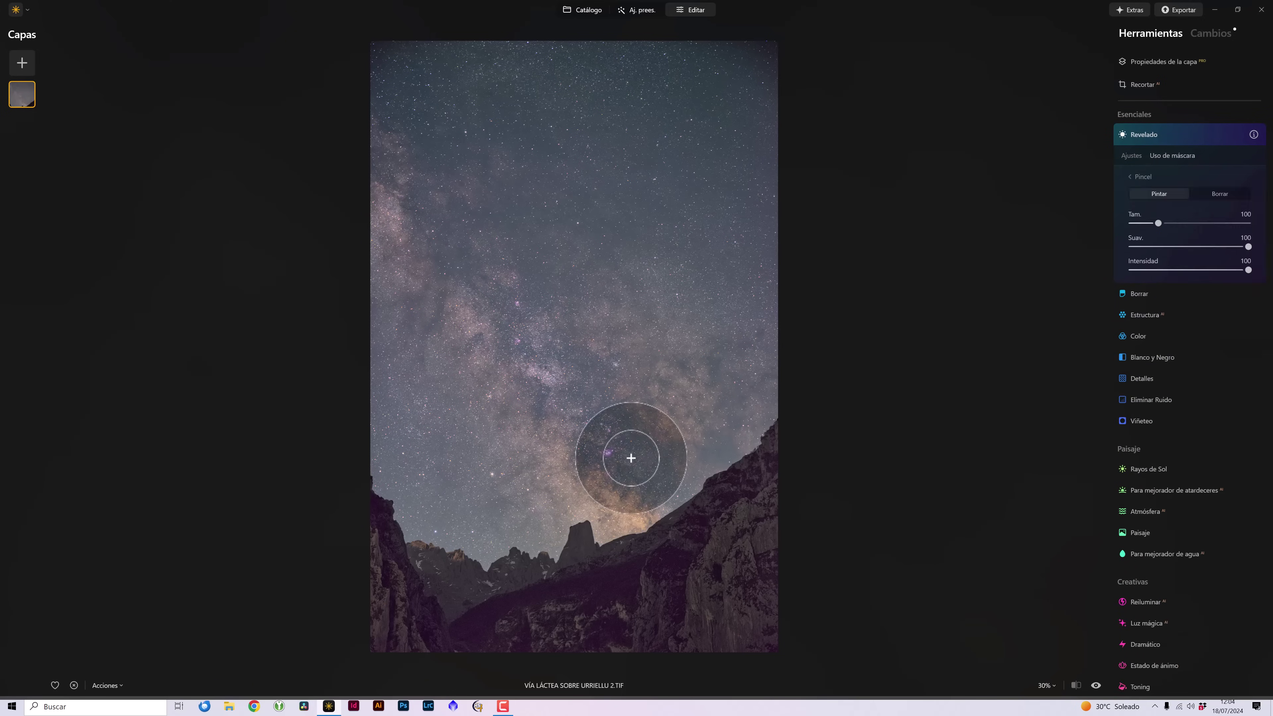
left_click_drag(1158, 222, 1192, 223)
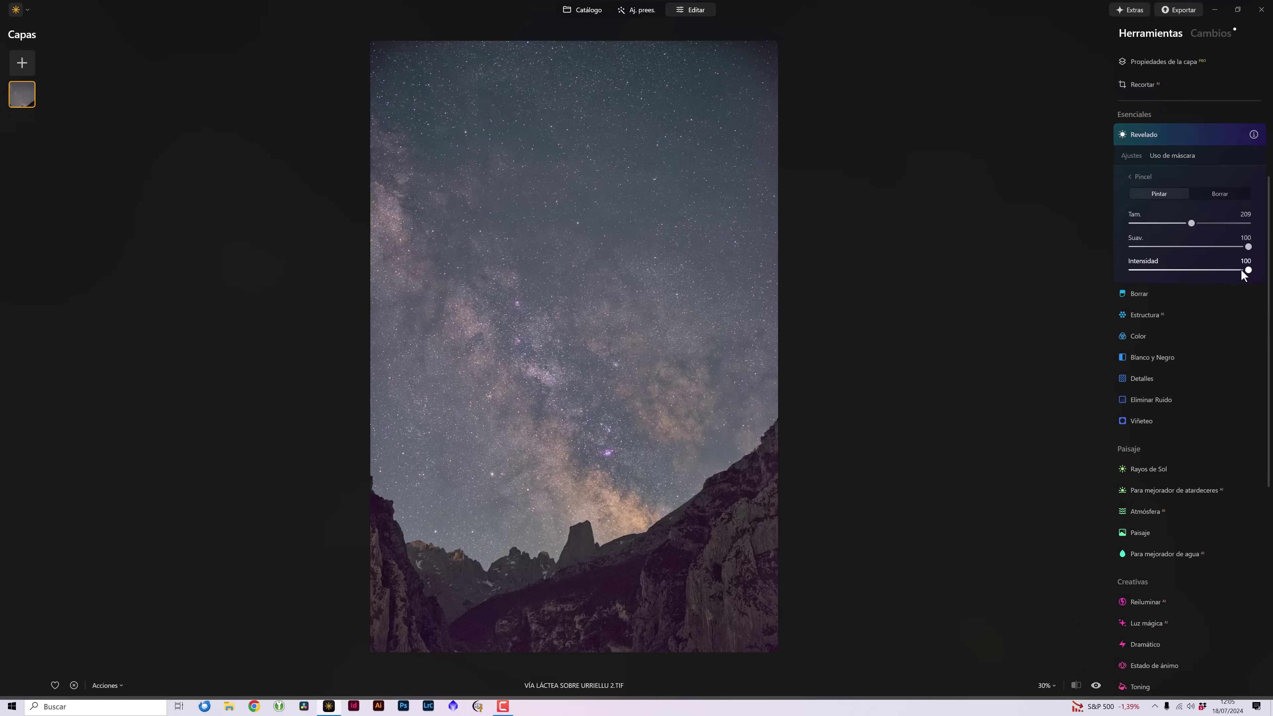
left_click_drag(1246, 273, 1166, 281)
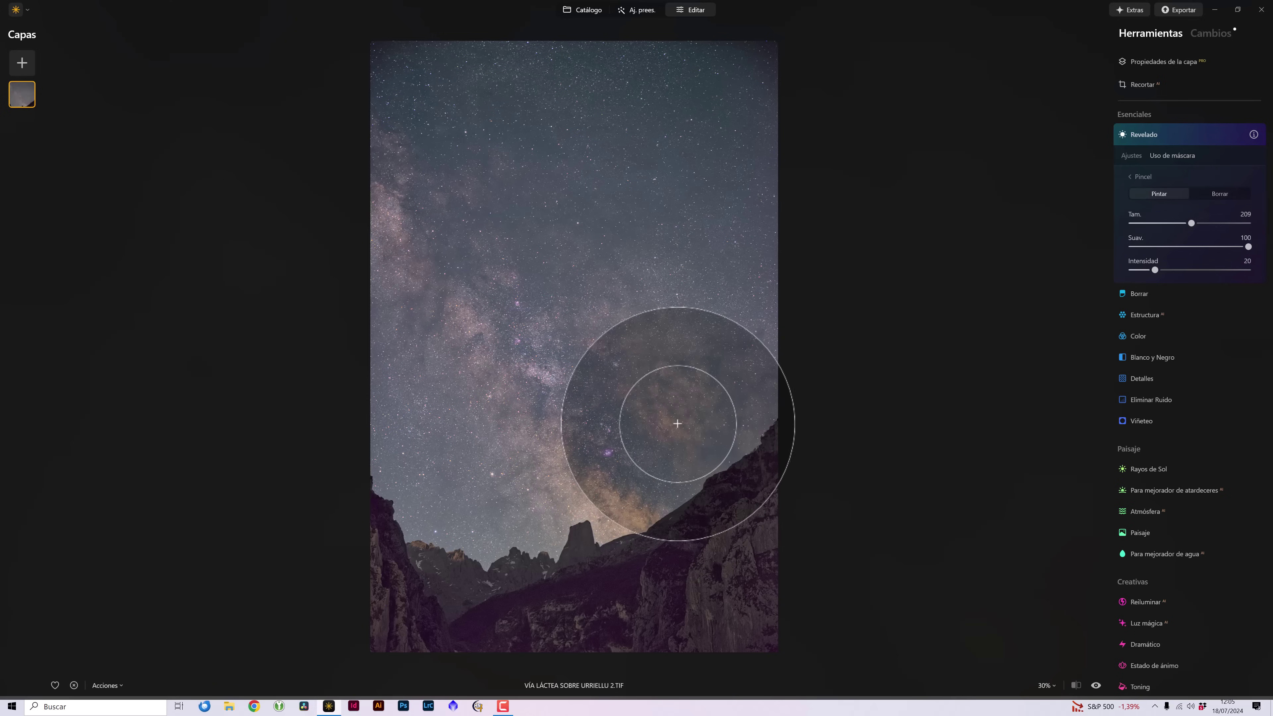
Brush the mask over the Milky Way core and band, then show it
mouse_move(705, 422)
left_mouse_down()
mouse_move(591, 308)
mouse_move(454, 205)
left_mouse_up()
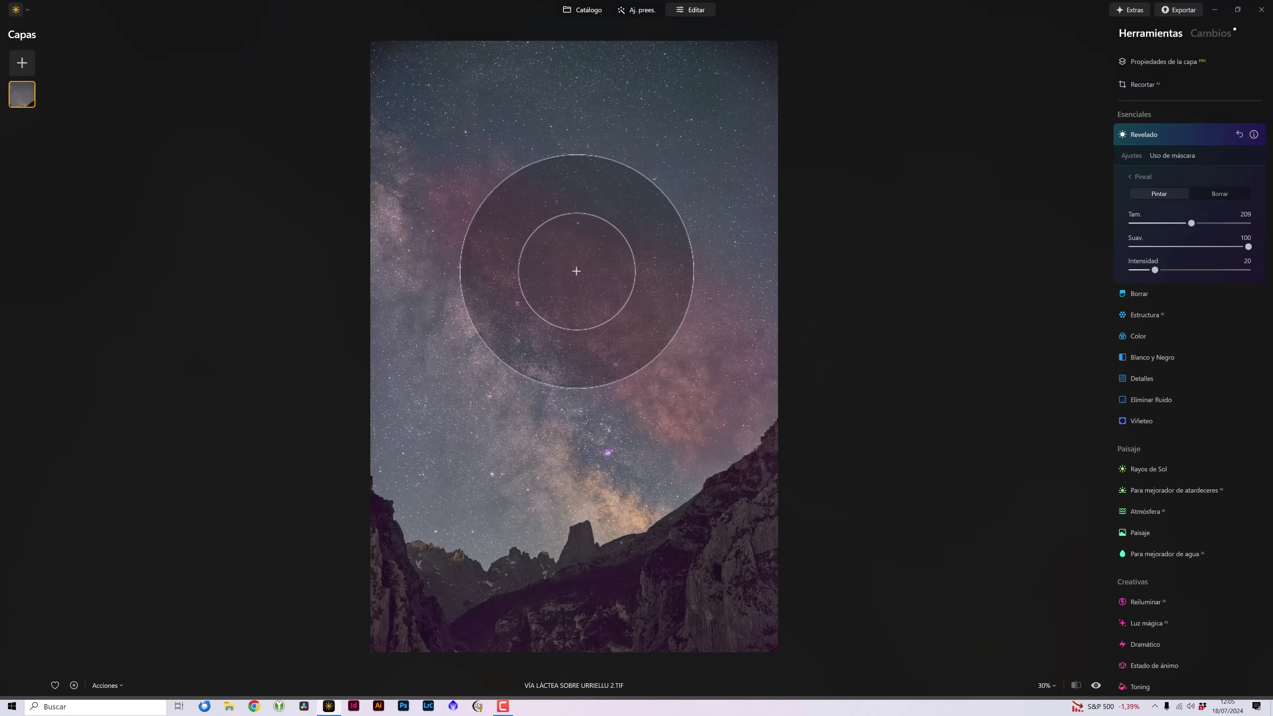
left_click_drag(379, 146, 560, 472)
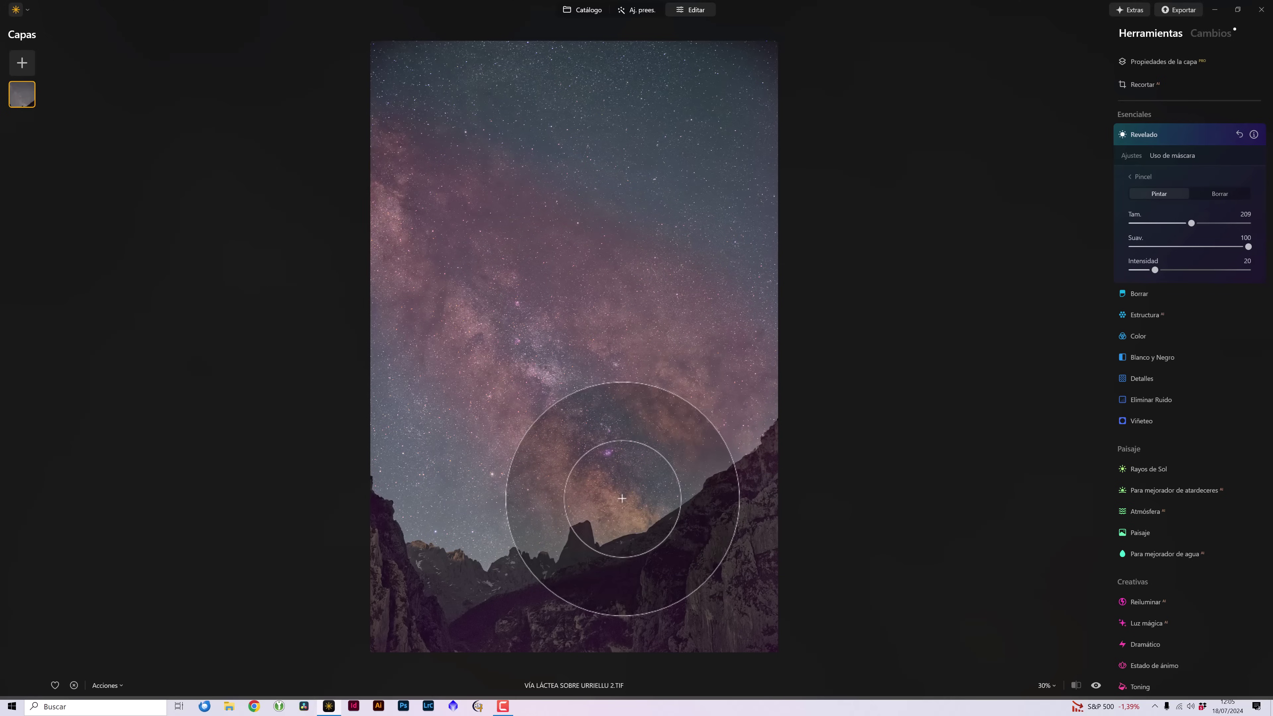
left_click_drag(560, 471, 510, 489)
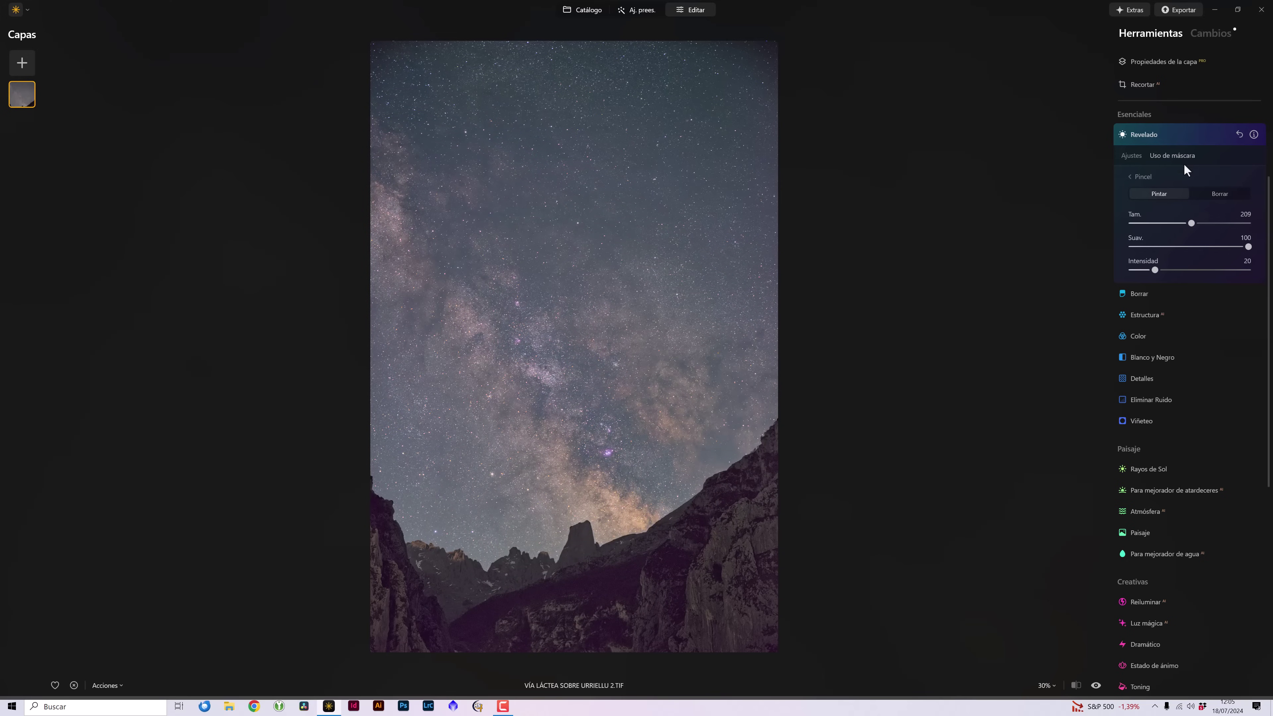
left_click(1135, 176)
left_click(1232, 303)
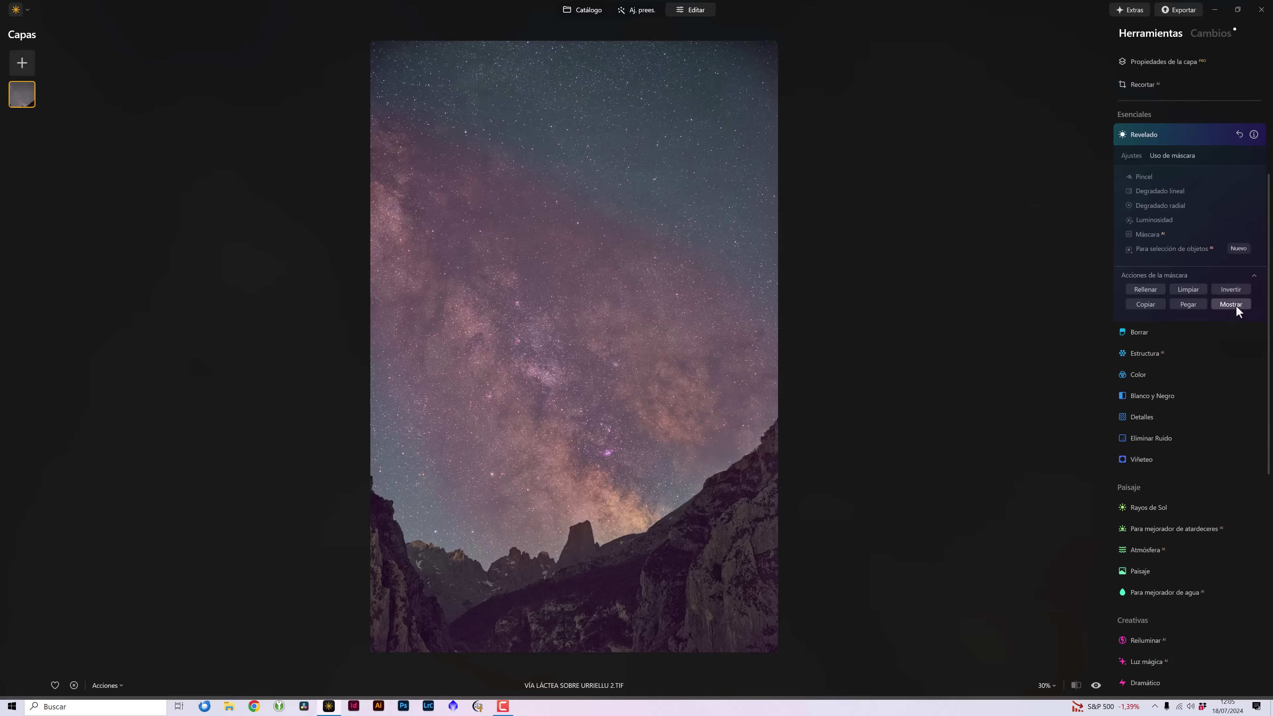
Set the masked Revelado to exposure 0,46, smart contrast 18, saturation 32, Intensidad 17
left_click(1235, 304)
left_click(1131, 155)
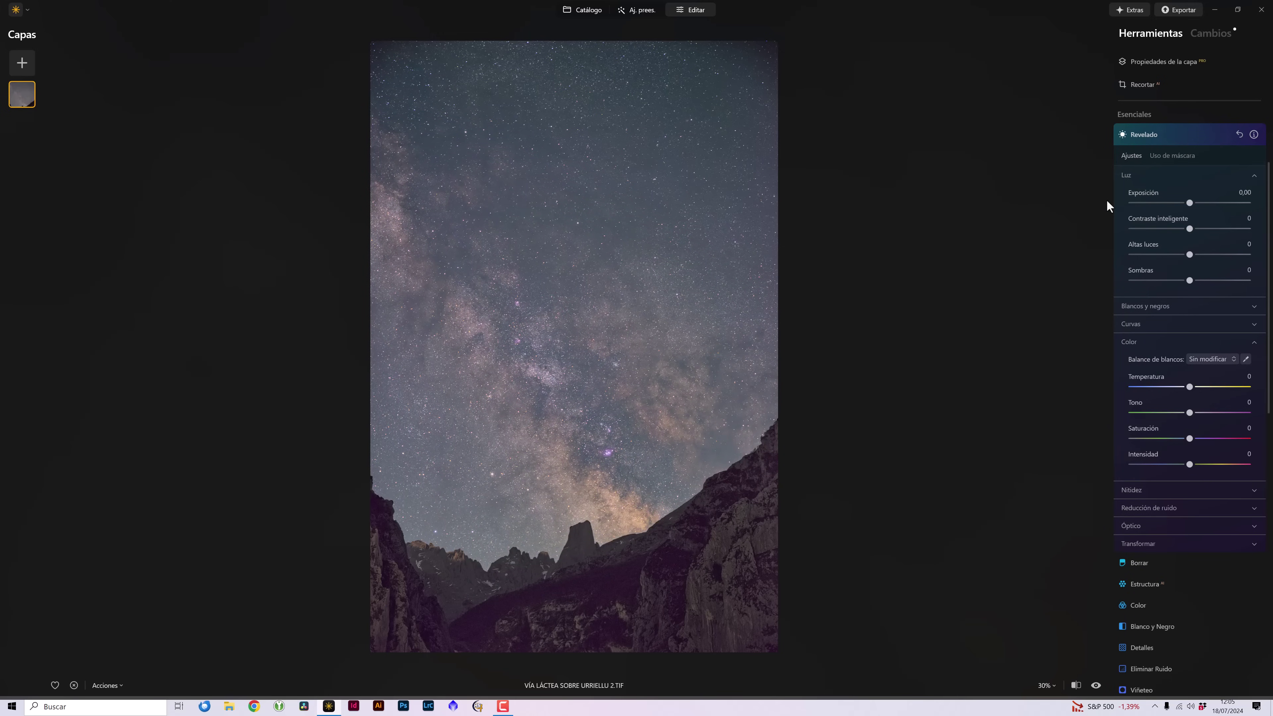
left_click_drag(1189, 203, 1191, 203)
left_click_drag(1196, 205, 1196, 203)
left_click(1220, 229)
left_click(1192, 439)
left_click_drag(1195, 438, 1202, 439)
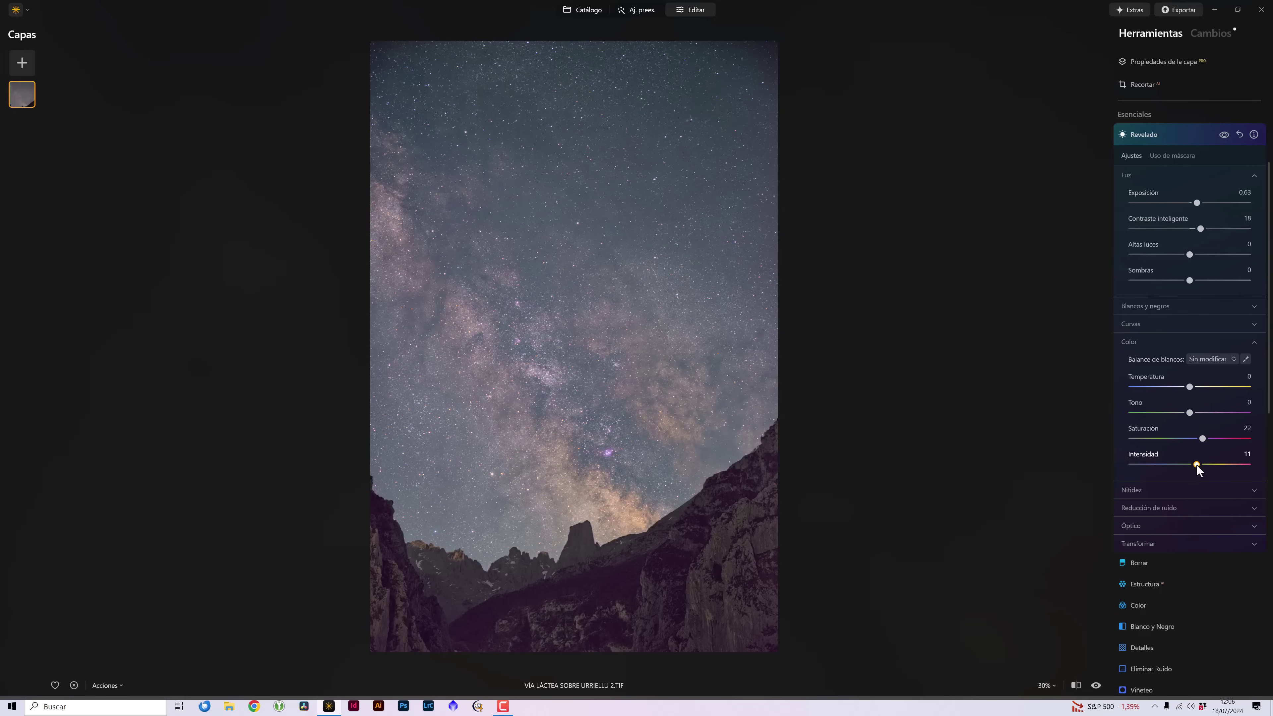
left_click_drag(1202, 439, 1207, 439)
left_click_drag(1200, 465, 1198, 464)
mouse_move(1197, 202)
left_mouse_down()
mouse_move(1232, 203)
mouse_move(1194, 203)
left_mouse_up()
Preview the Revelado core mask overlaid on the photo, then collapse Revelado
left_click(1167, 155)
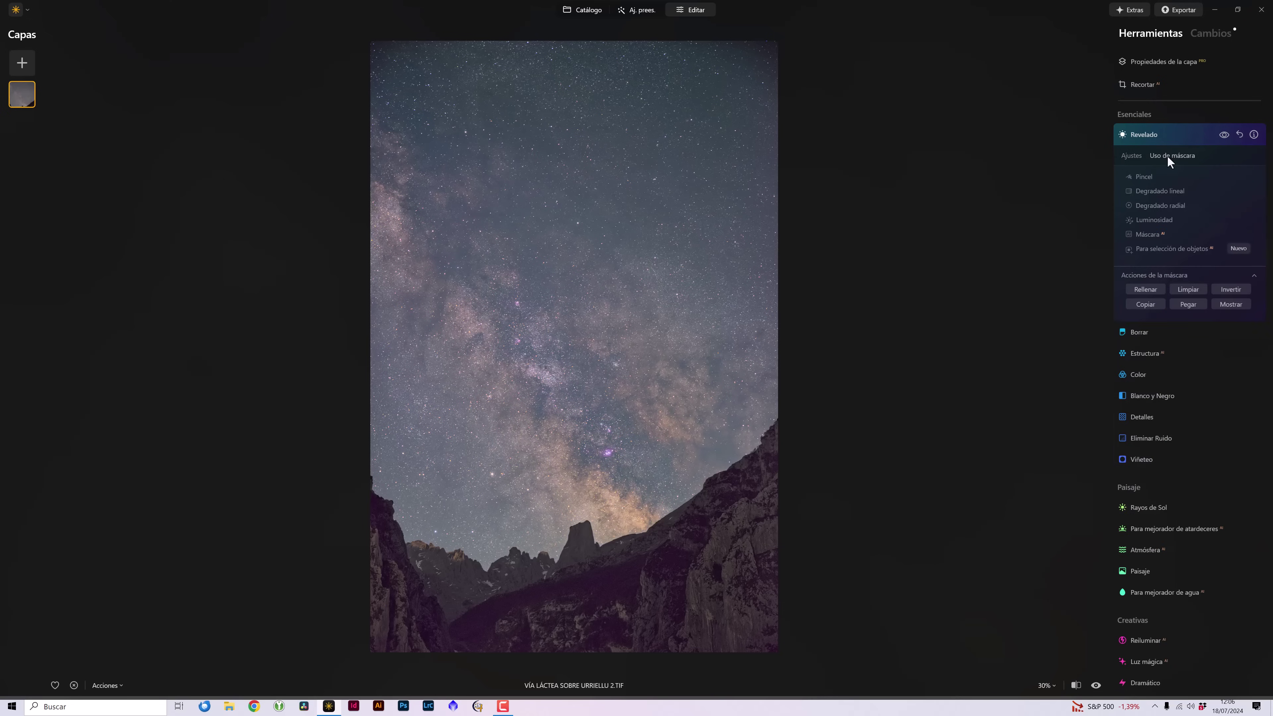
left_click(1238, 304)
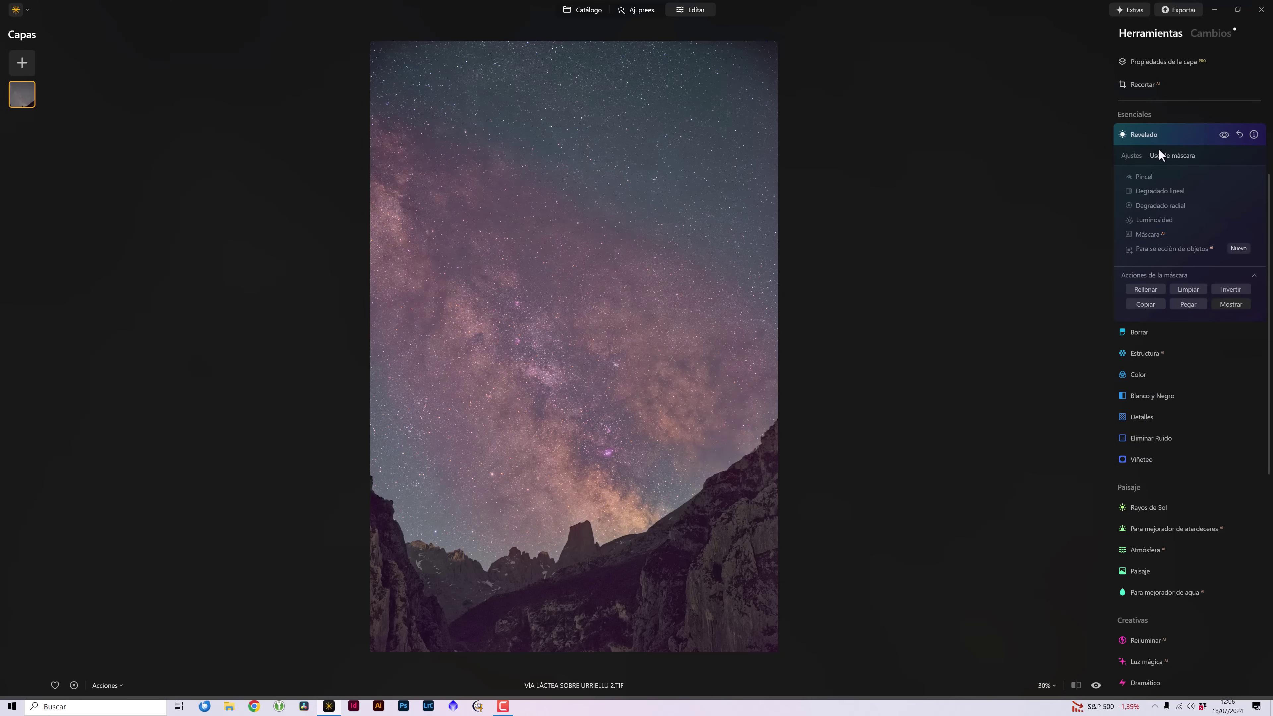
left_click(1153, 134)
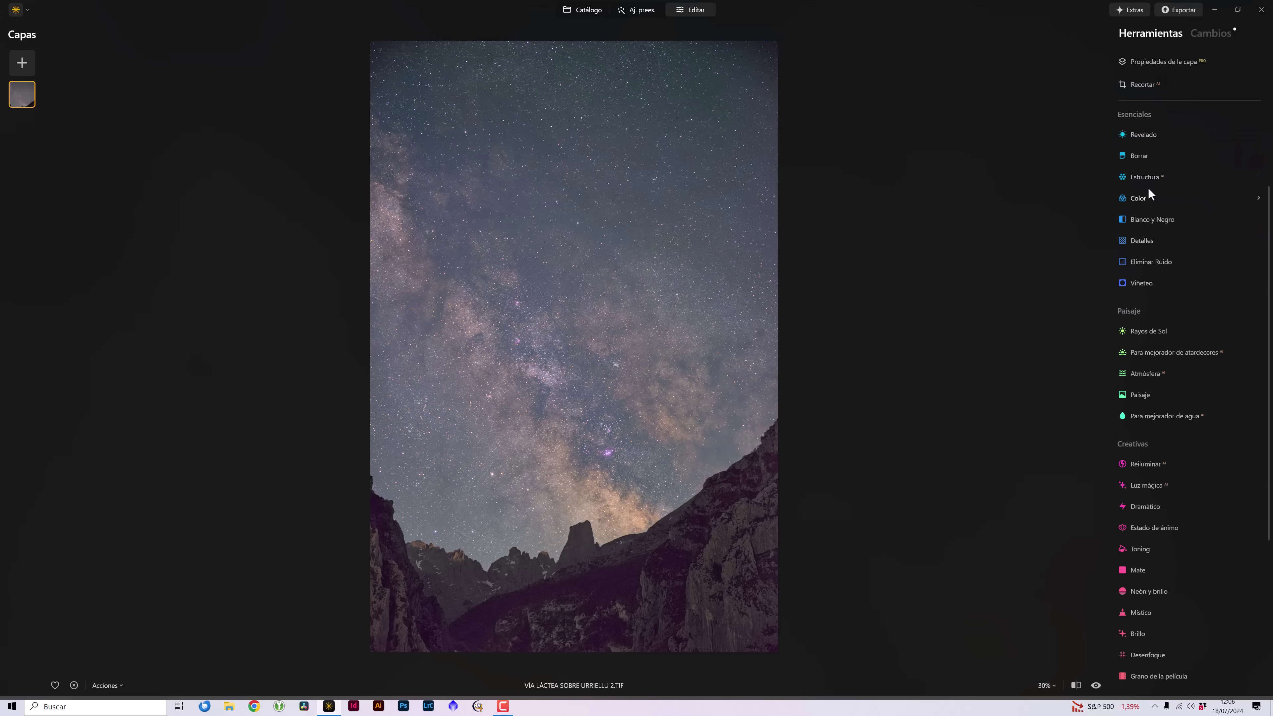
Paste the copied core mask onto Estructura and set its amount to 15
left_click(1154, 177)
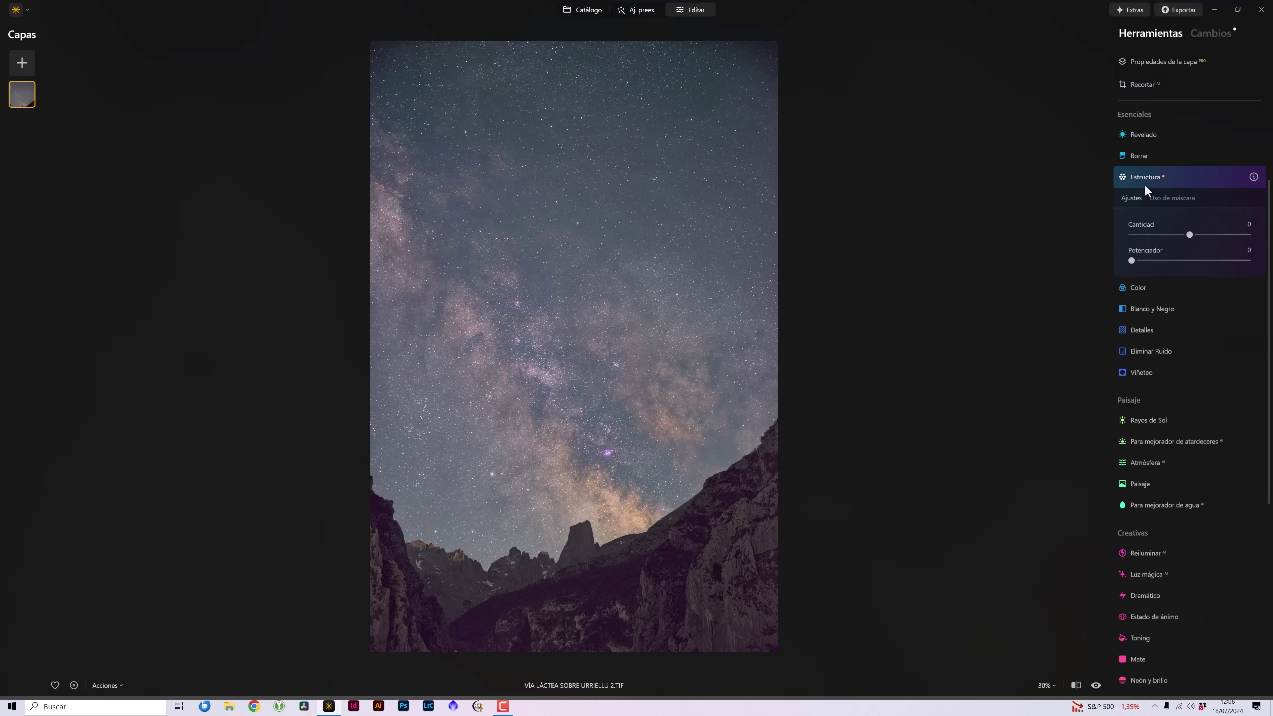
left_click(1181, 199)
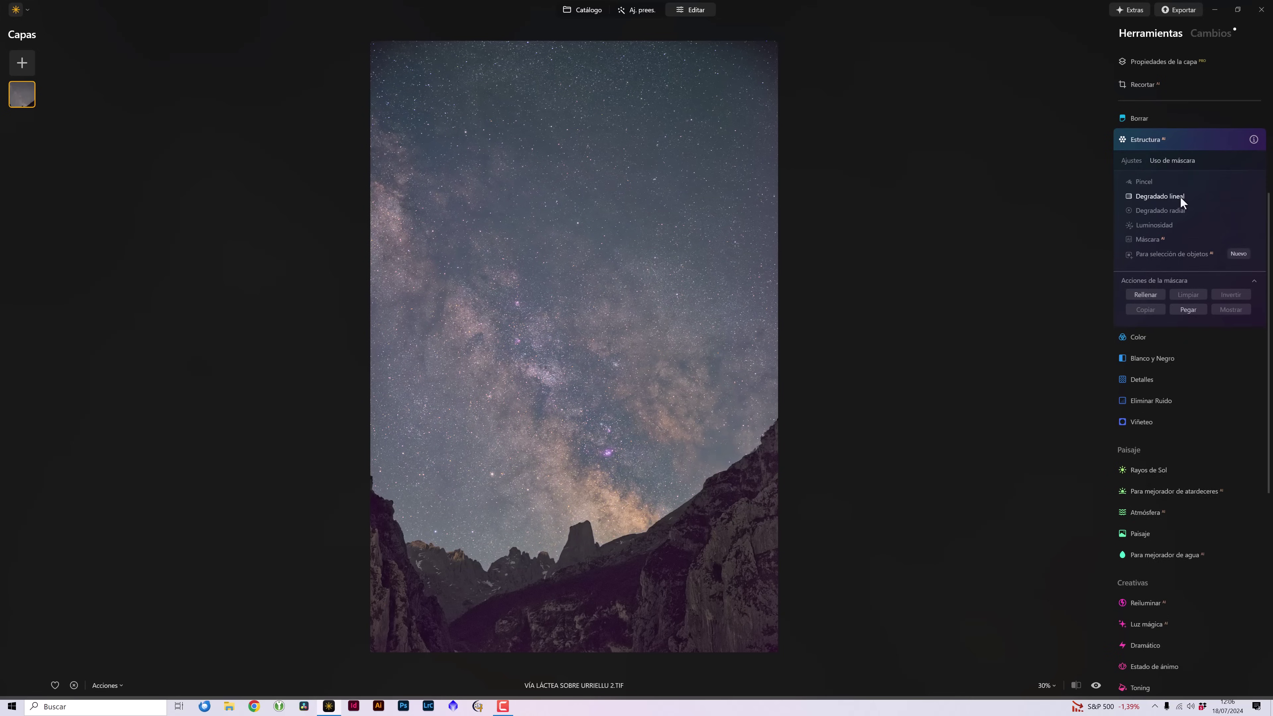
left_click(1193, 301)
left_click(1132, 156)
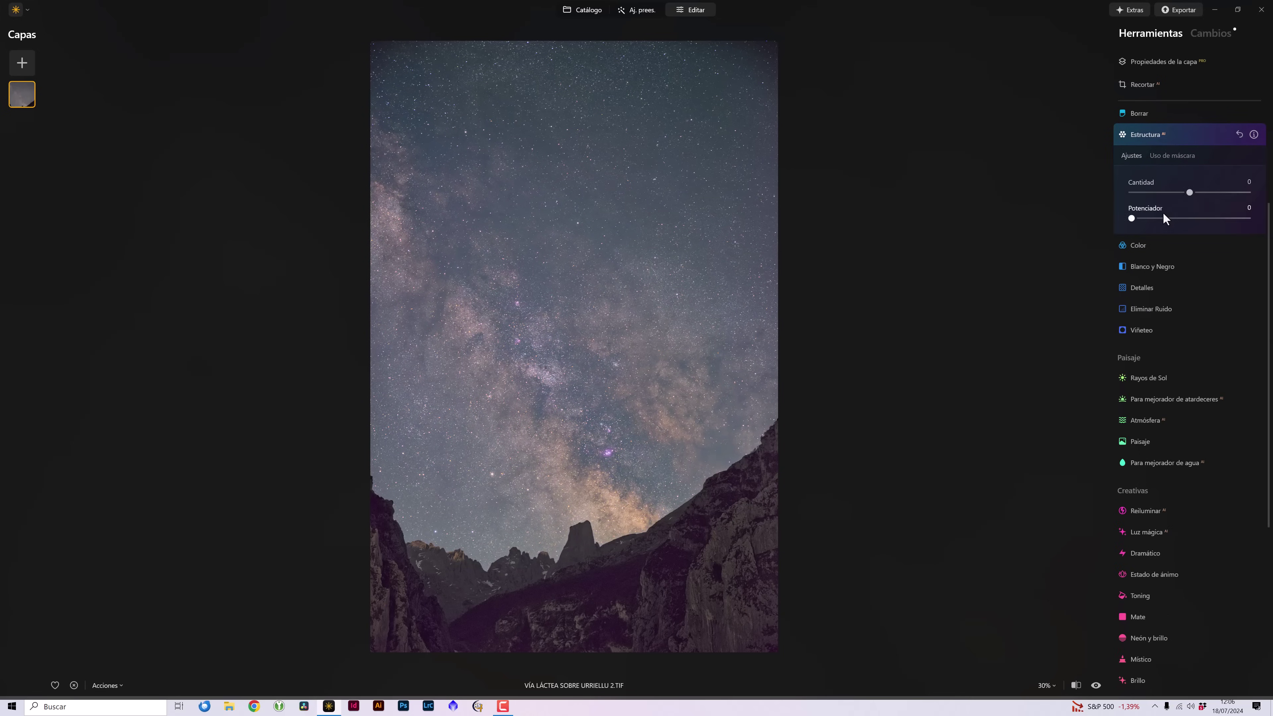
left_click_drag(1186, 192, 1198, 193)
Paste the copied core mask onto the Color adjustment
left_click(1138, 248)
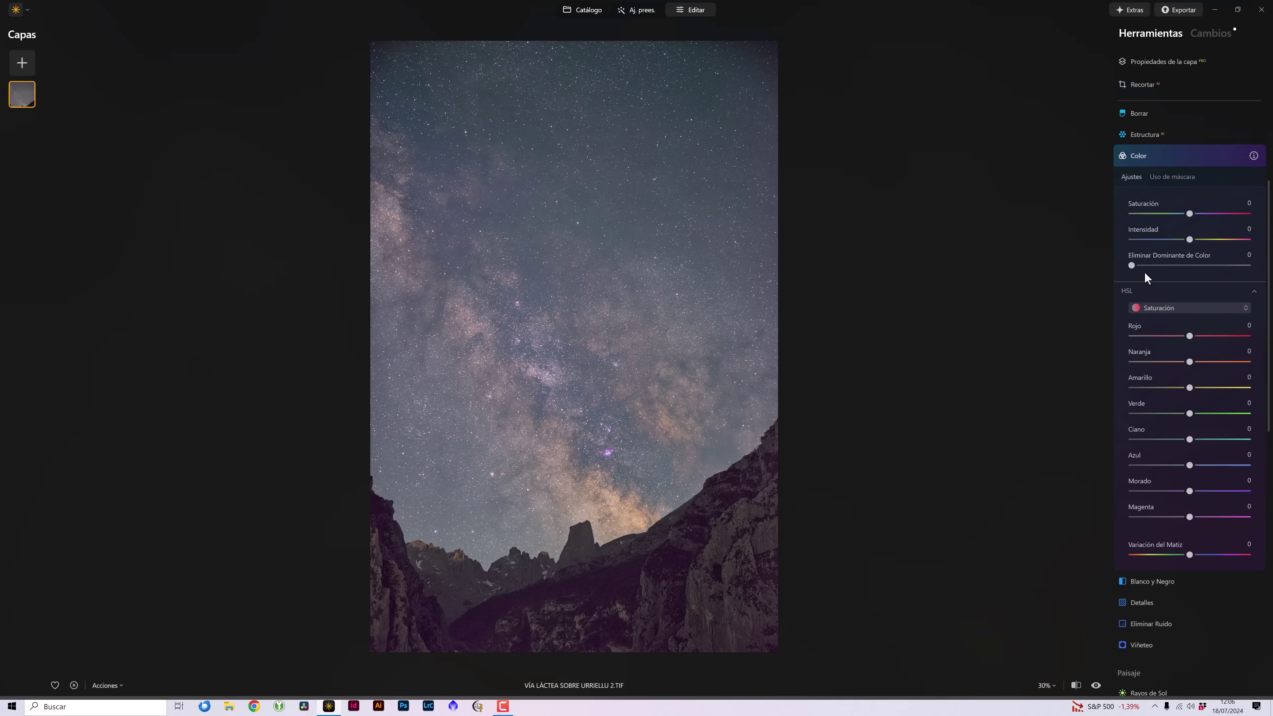
left_click(1184, 177)
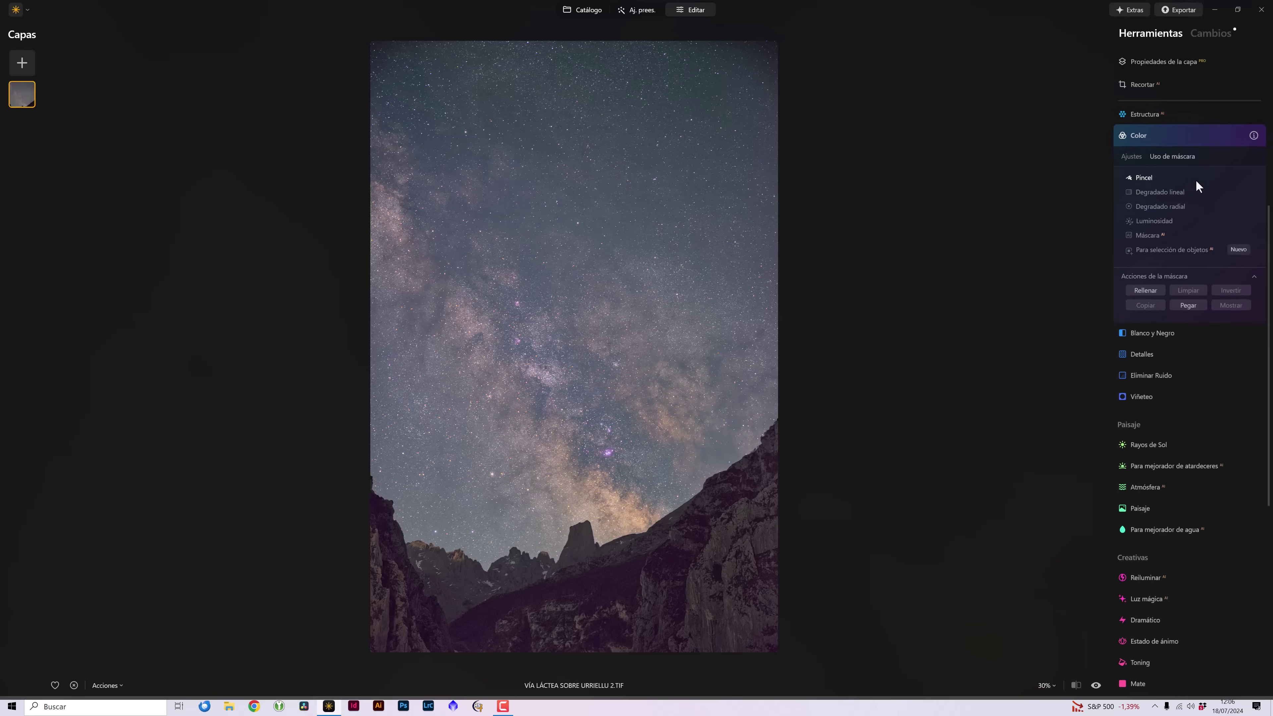
left_click(1197, 303)
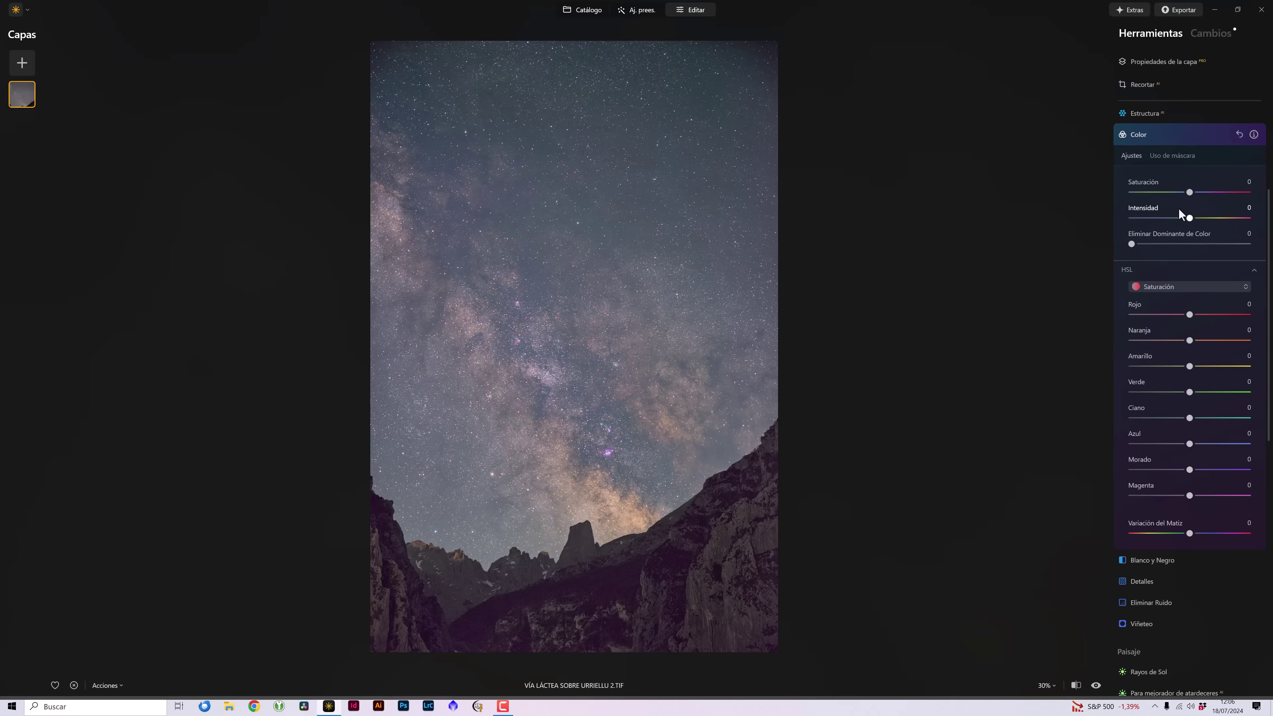
Raise the HSL saturation of orange to 43
mouse_move(1190, 341)
left_mouse_down()
mouse_move(1219, 353)
mouse_move(1207, 376)
left_mouse_up()
scroll(1202, 446, "up", 3)
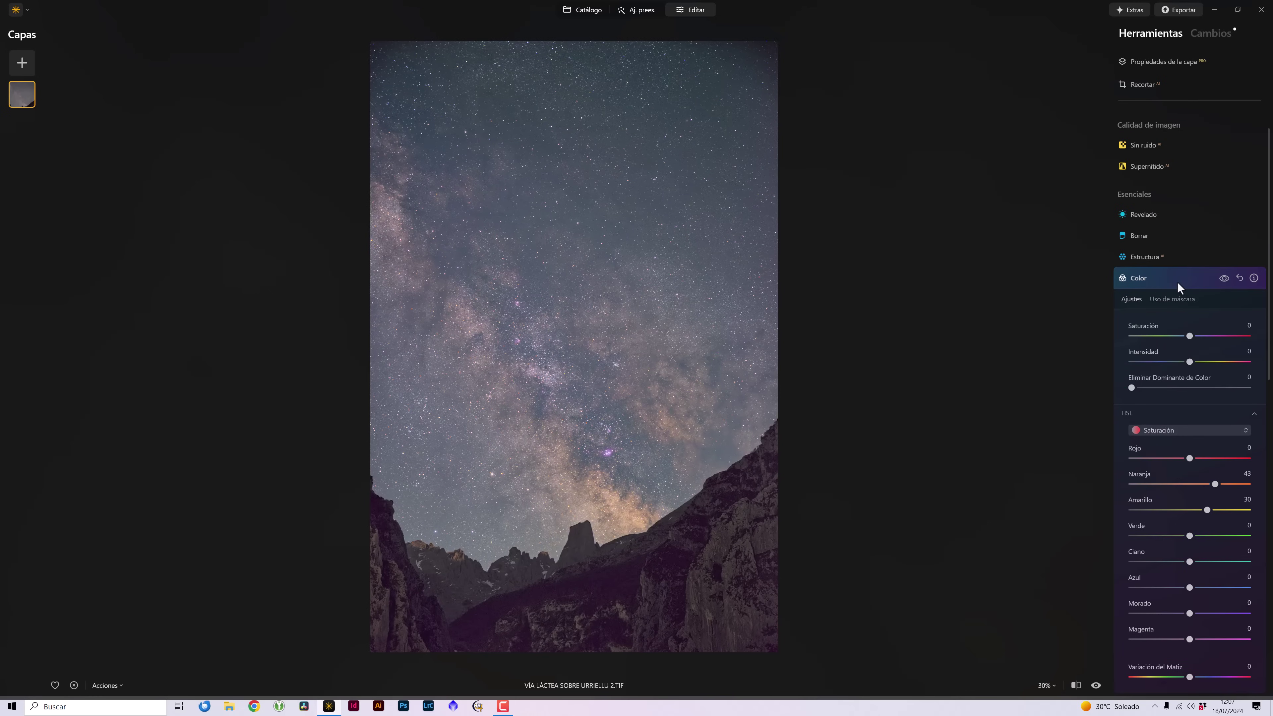
scroll(1178, 285, "down", 2)
scroll(1178, 286, "down", 4)
scroll(1178, 286, "down", 2)
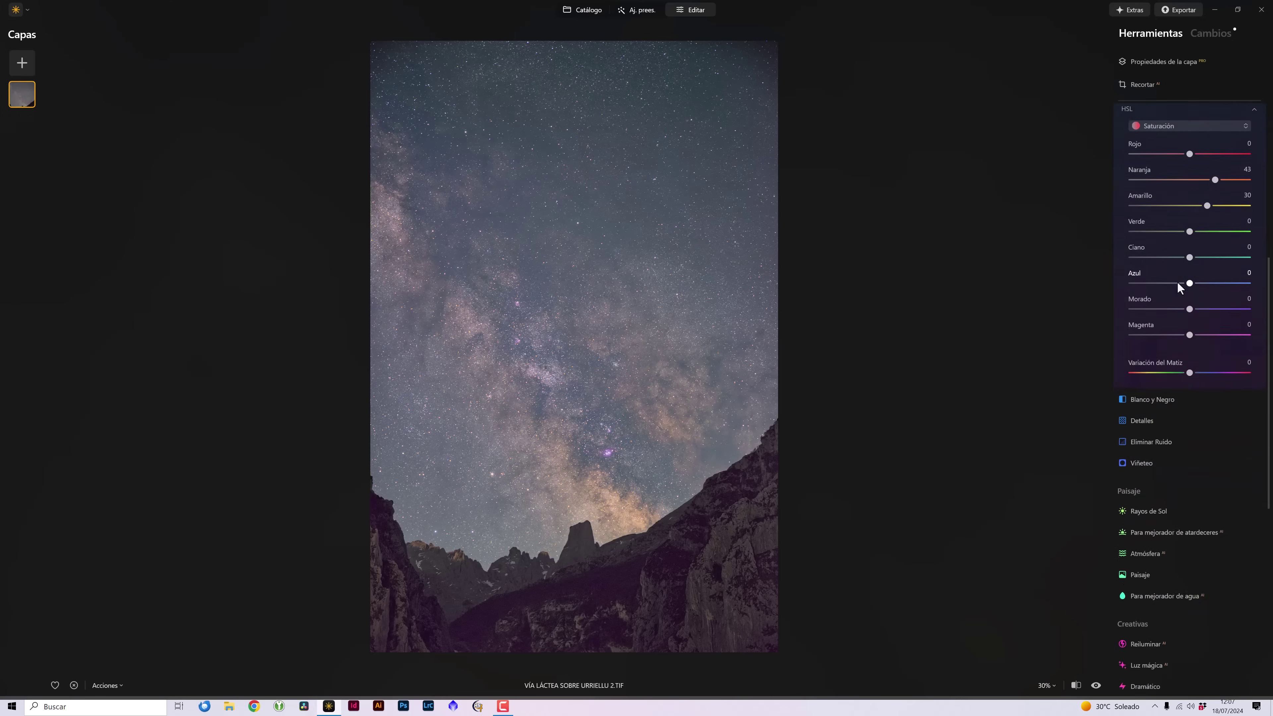
scroll(1177, 286, "down", 2)
scroll(1177, 281, "down", 1)
scroll(1176, 282, "down", 1)
scroll(1177, 282, "down", 1)
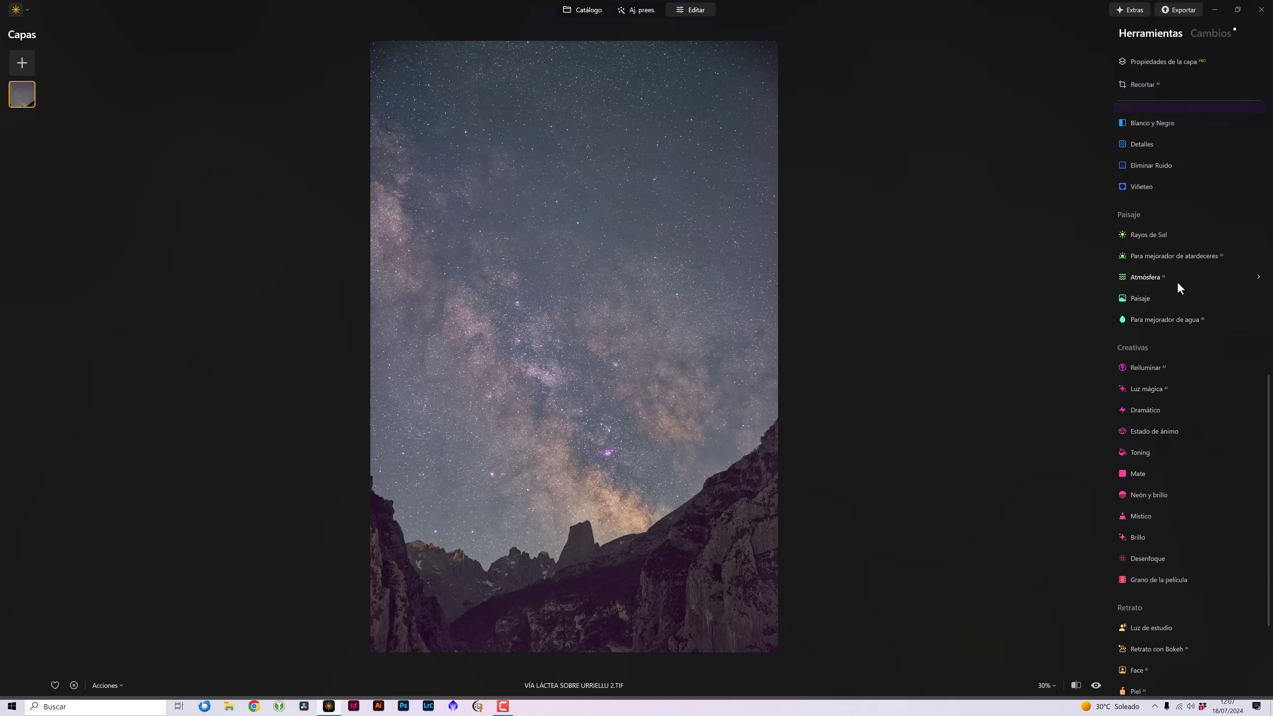
scroll(1176, 281, "down", 1)
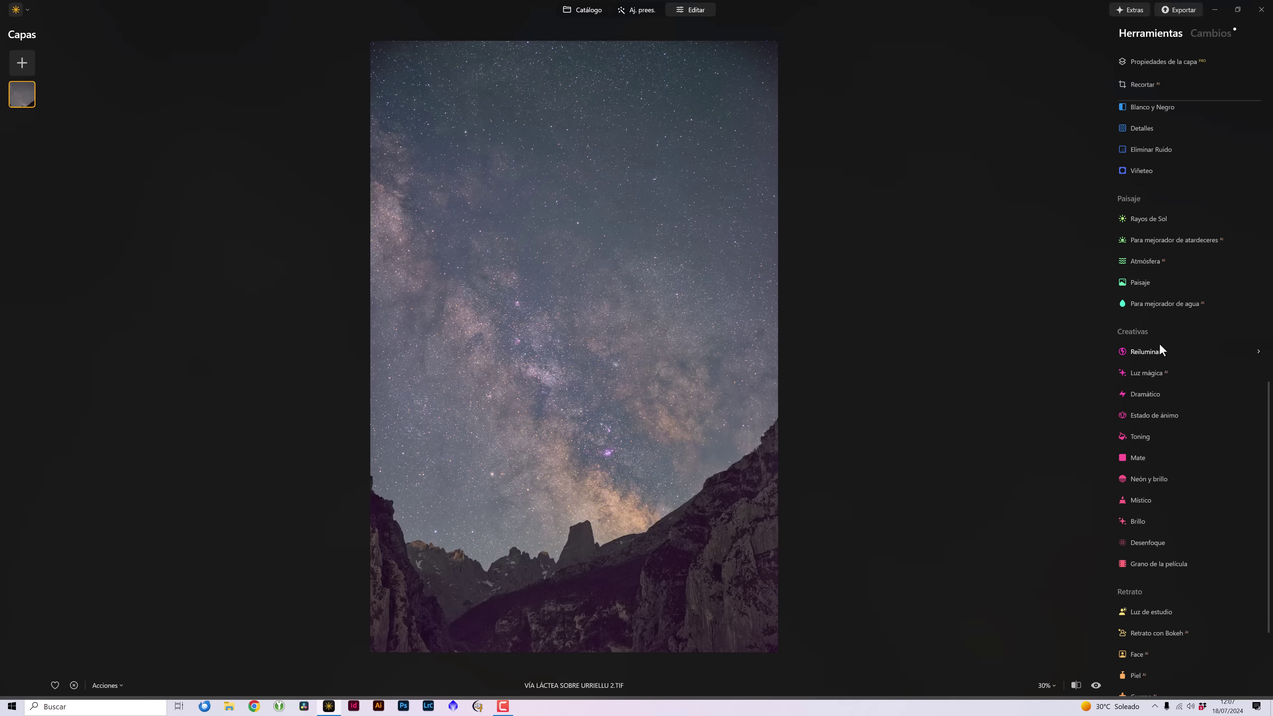
left_click(1096, 686)
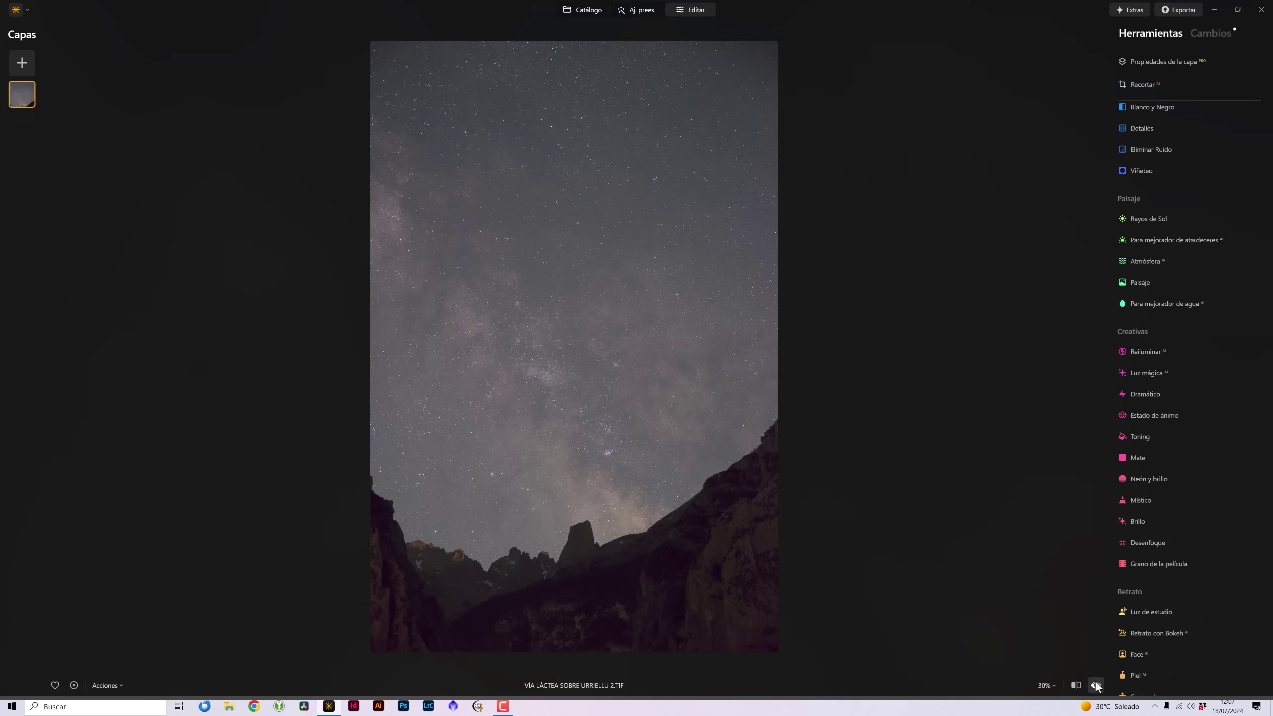
left_click(1096, 686)
left_click(1096, 686)
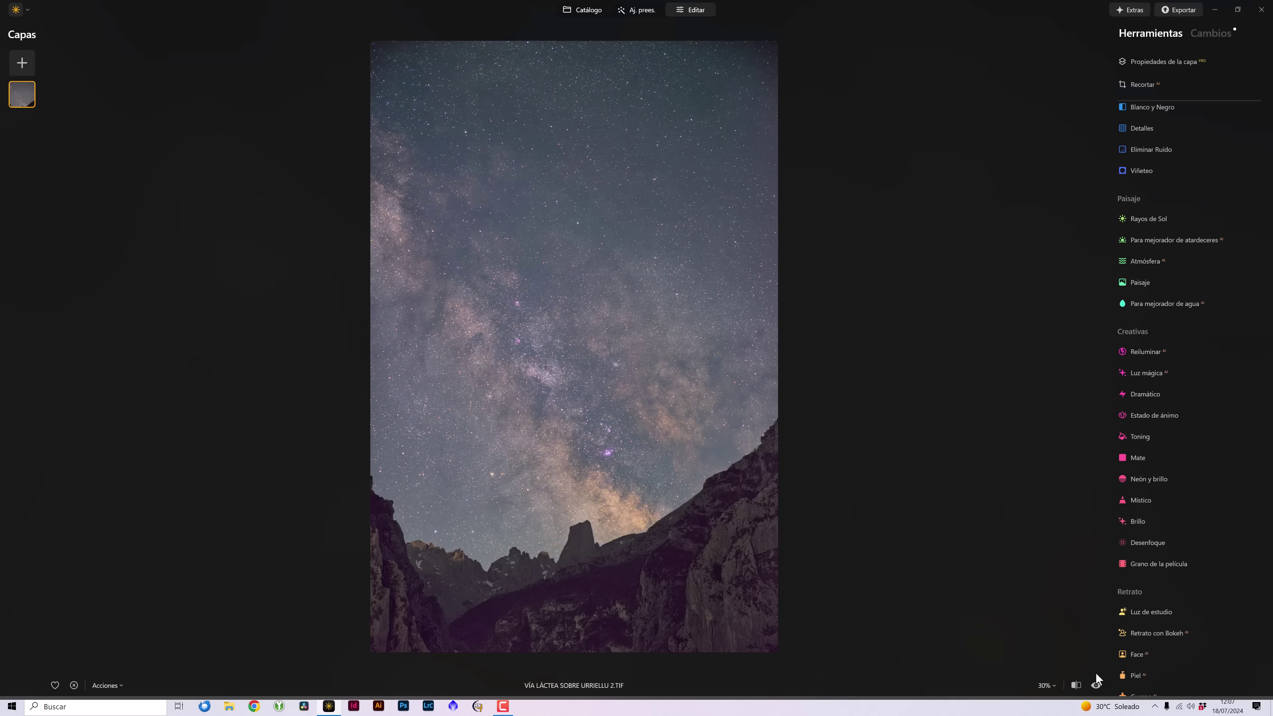
scroll(1194, 510, "up", 10)
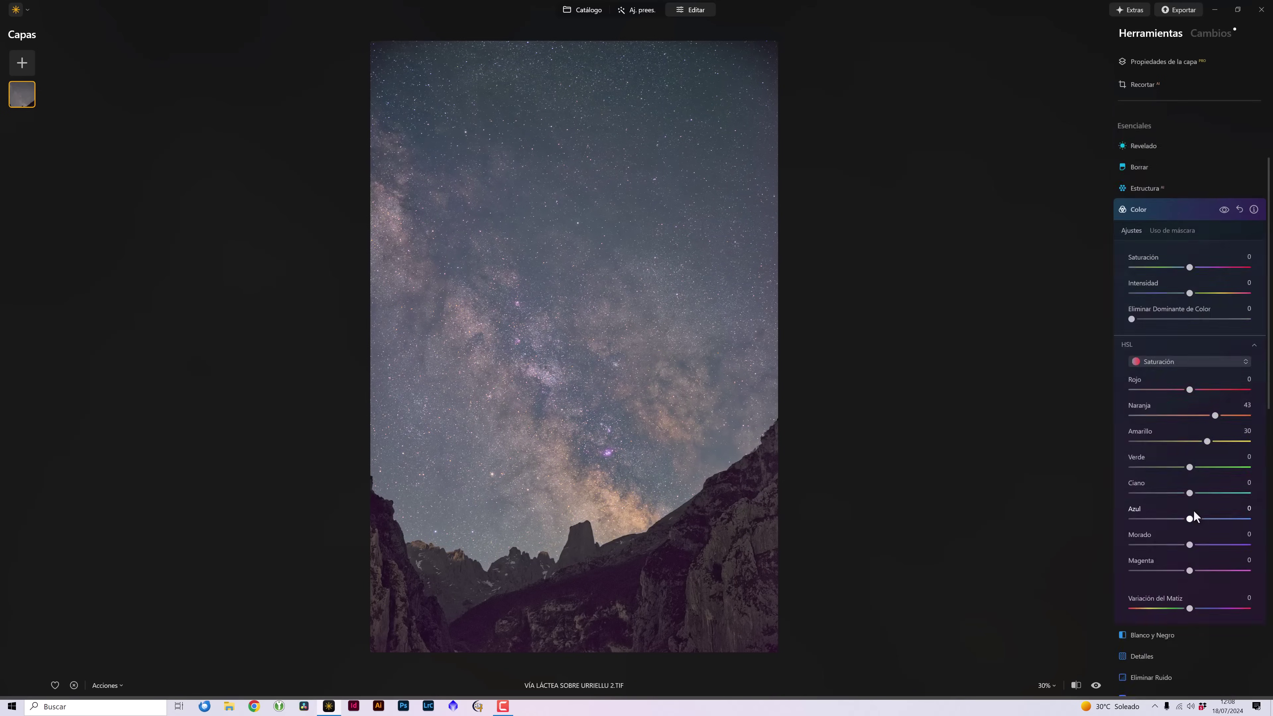
left_click(1151, 275)
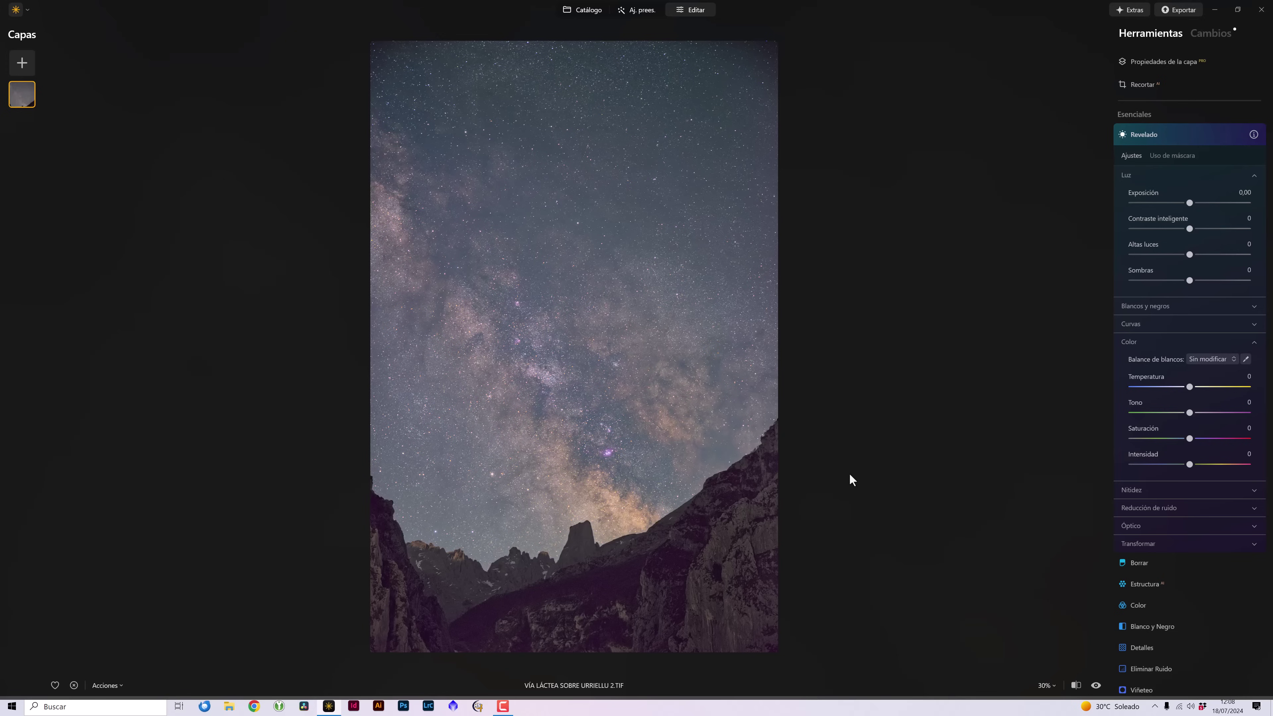
left_click(1139, 132)
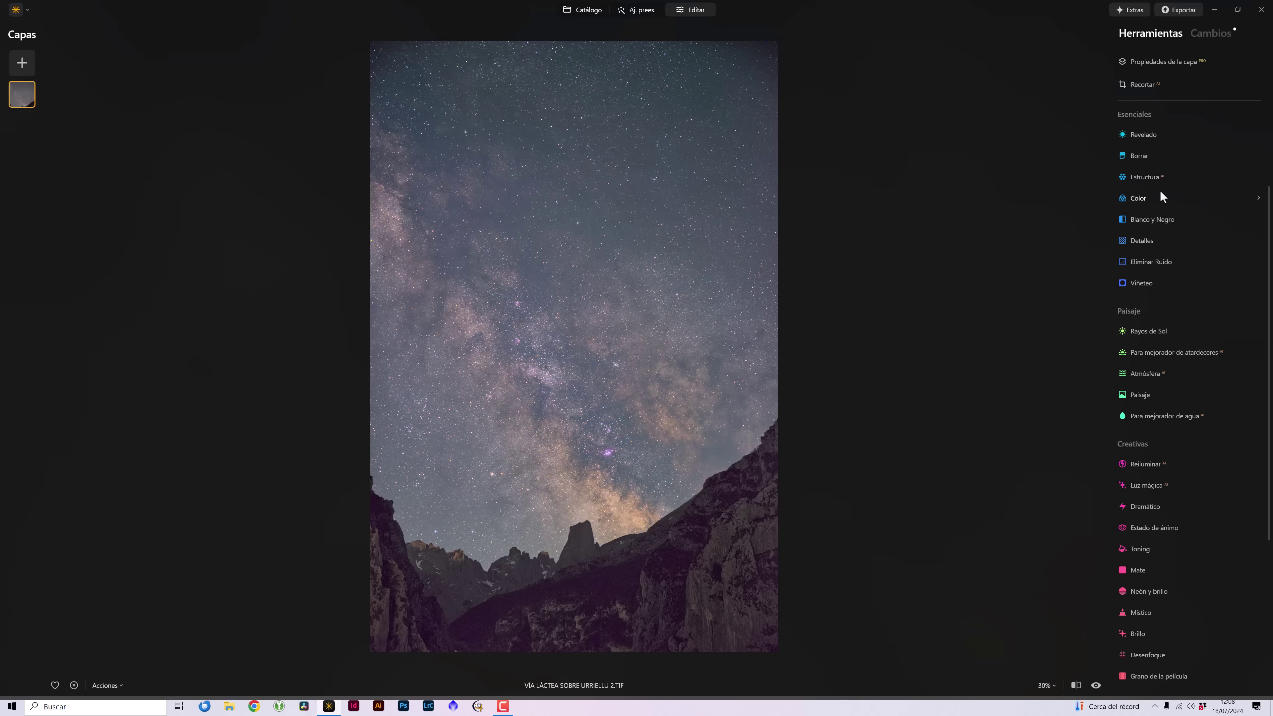
scroll(1161, 192, "down", 1)
scroll(1176, 186, "down", 4)
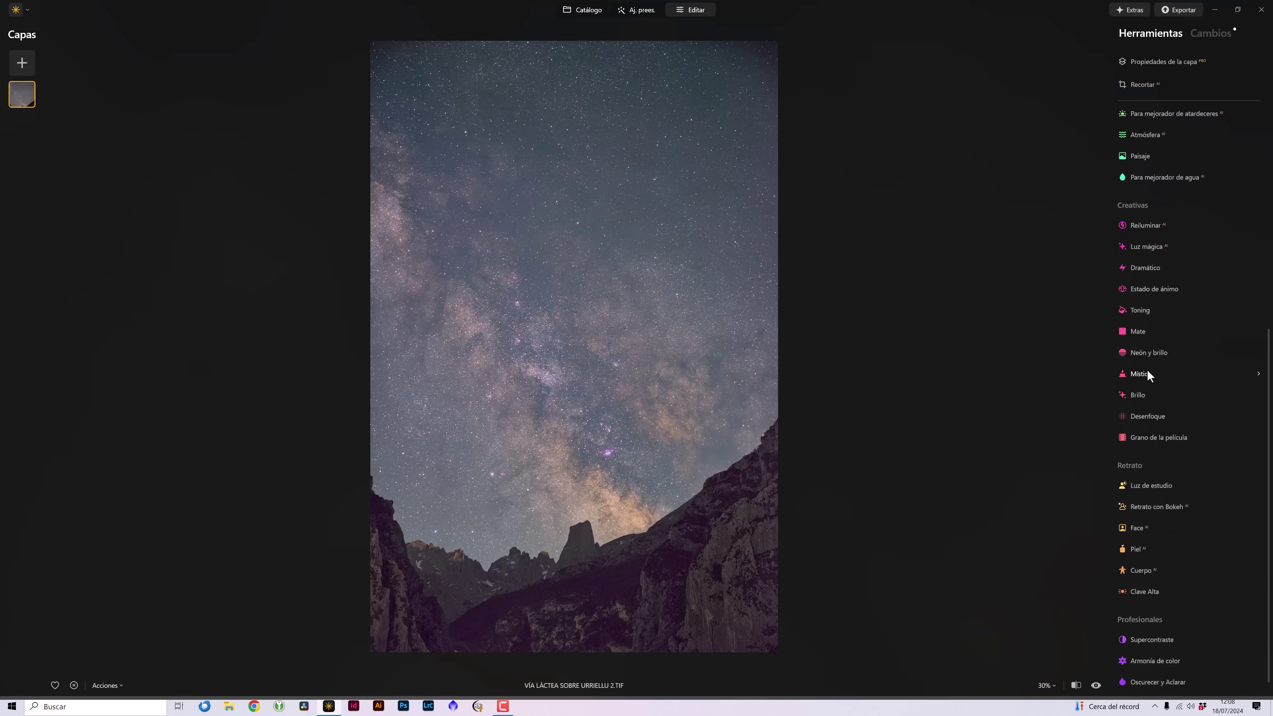
Apply Místico at an amount of about 25, compare it on and off, and expand Brillo
left_click(1144, 375)
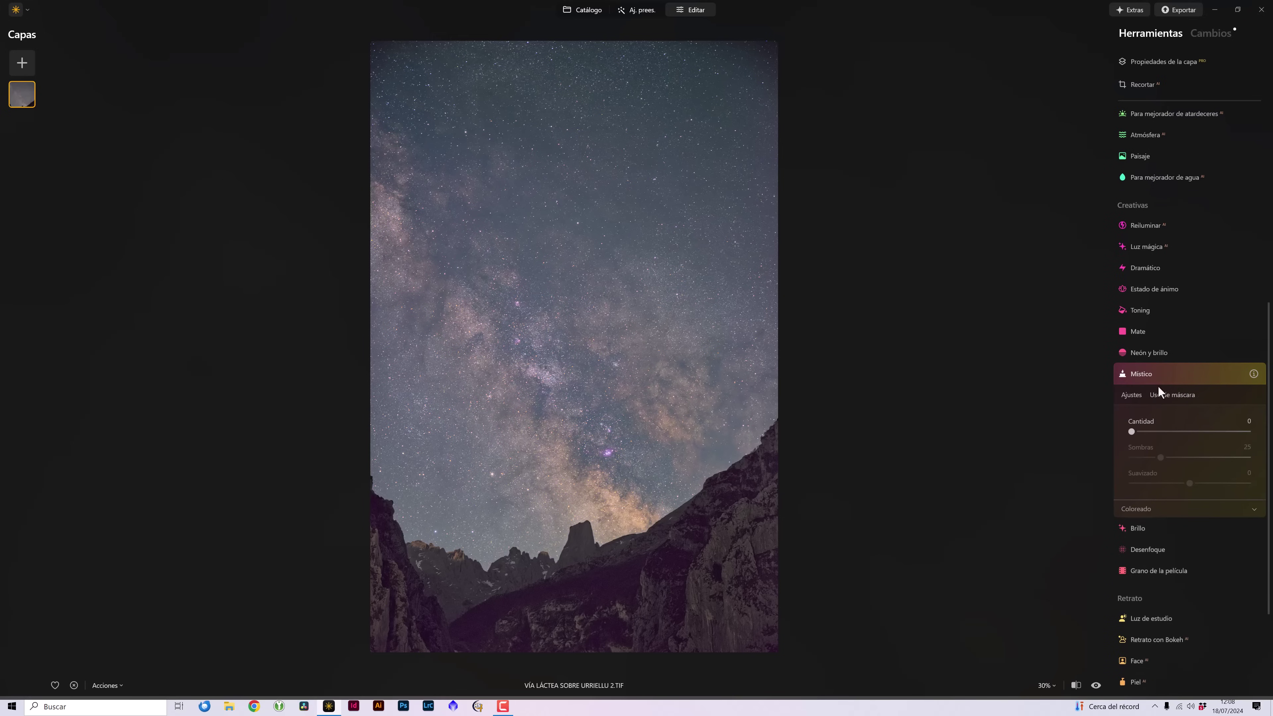
left_click_drag(1133, 431, 1162, 433)
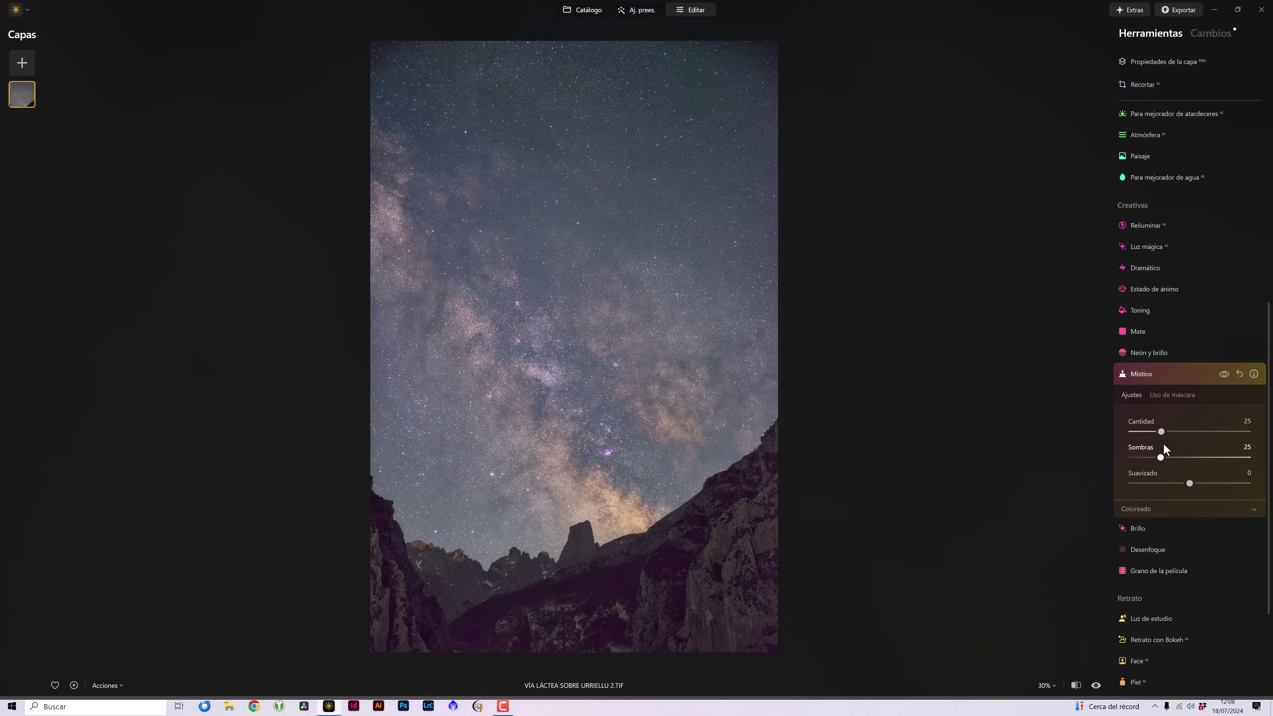
left_click_drag(1161, 432, 1164, 440)
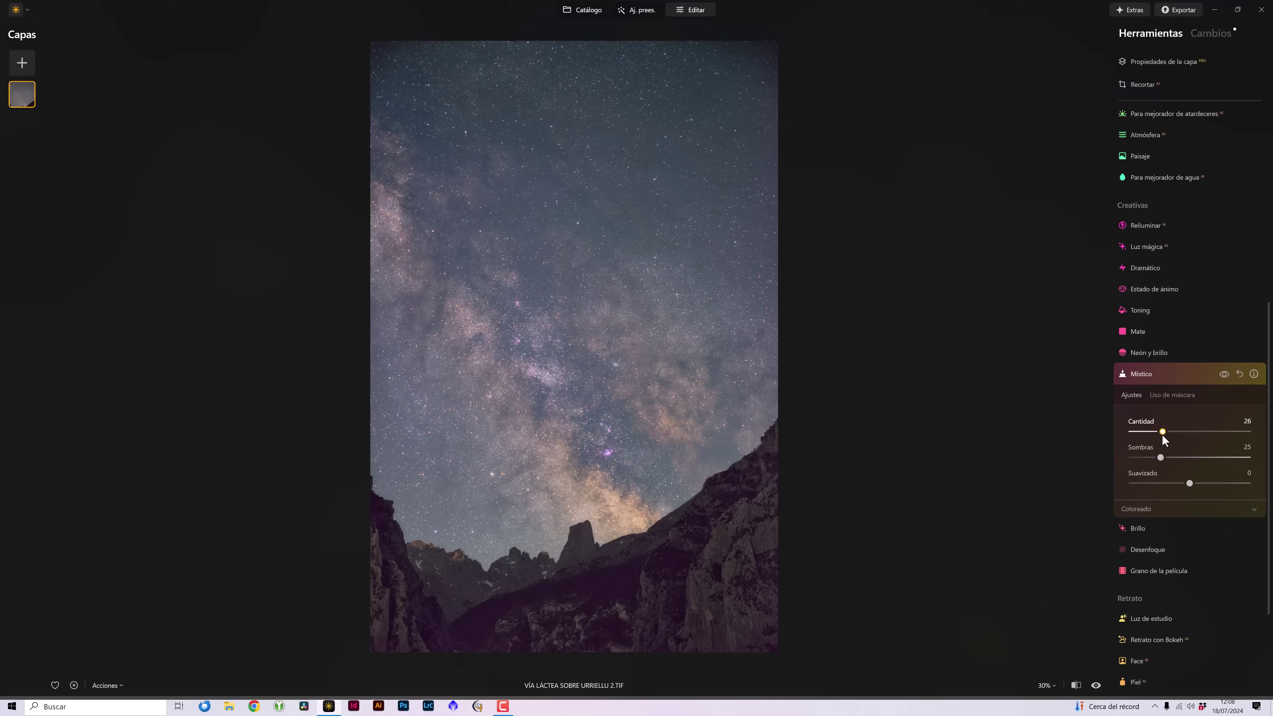
left_click(1224, 375)
left_click(1139, 530)
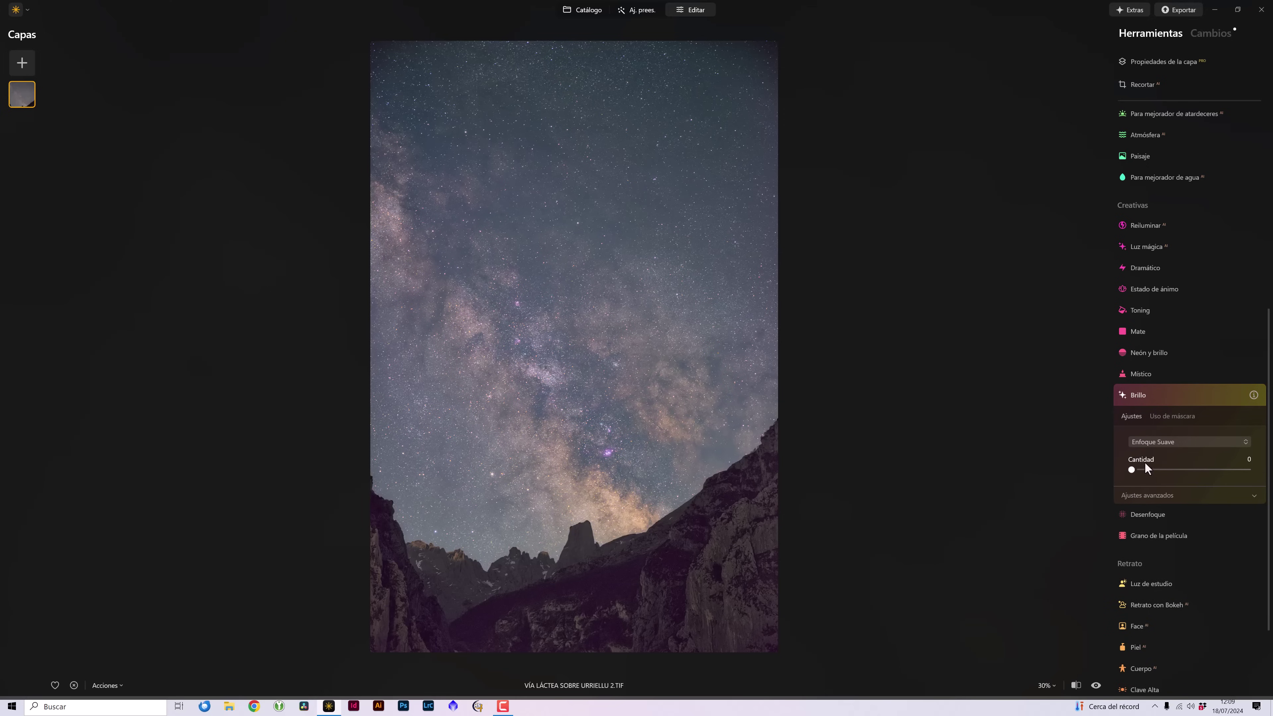
Set the glow type to Brillo and bring its amount to about 17
left_click_drag(1132, 470, 1135, 470)
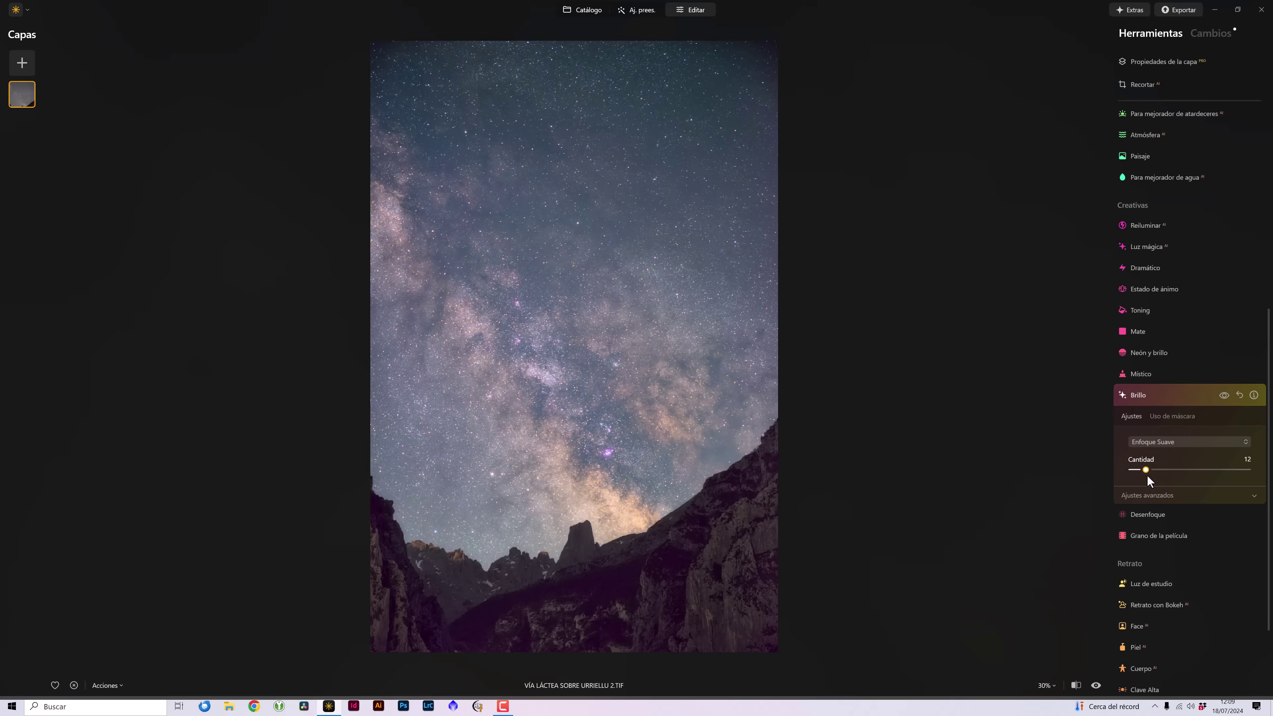
left_click(1148, 495)
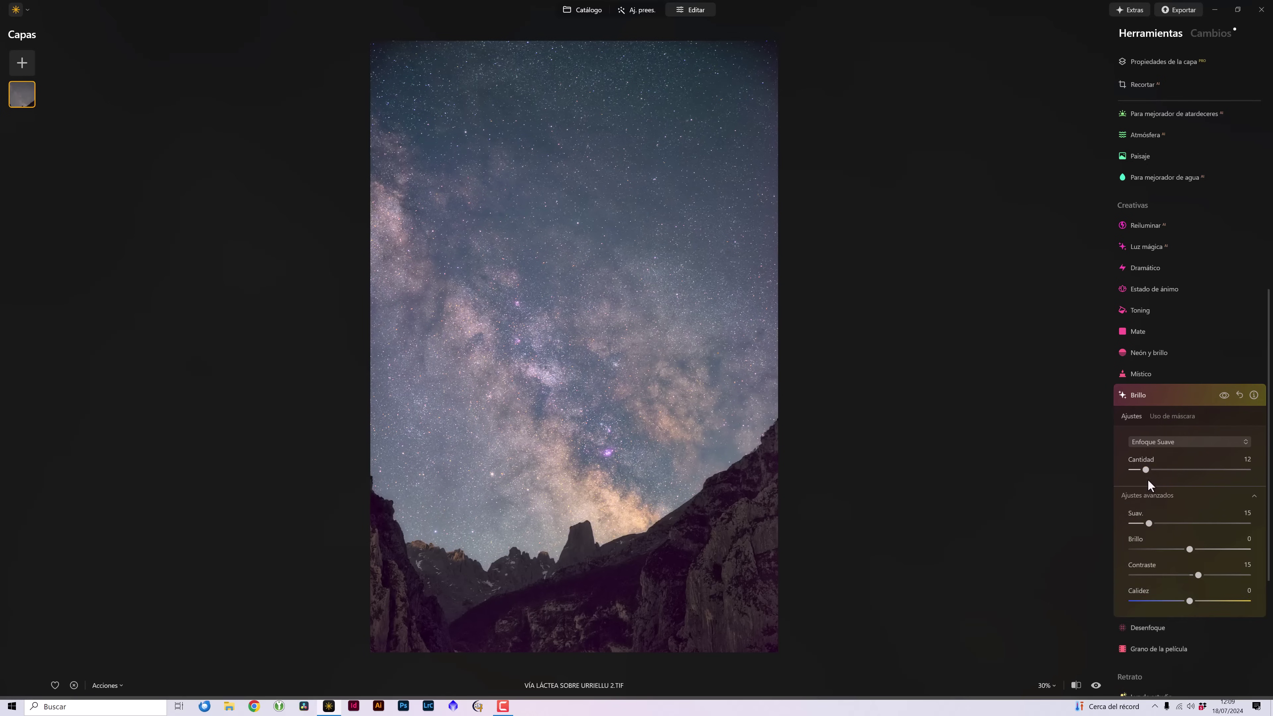
left_click_drag(1152, 473, 1145, 472)
left_click(1221, 446)
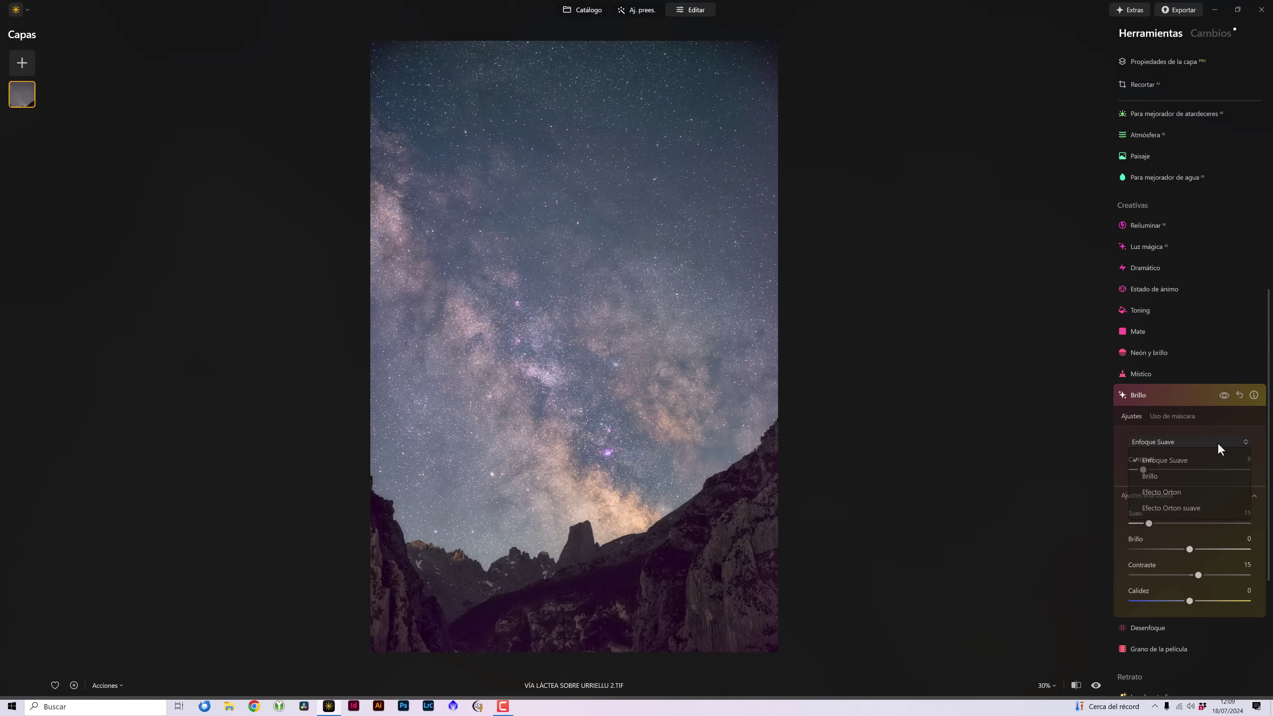
left_click(1153, 478)
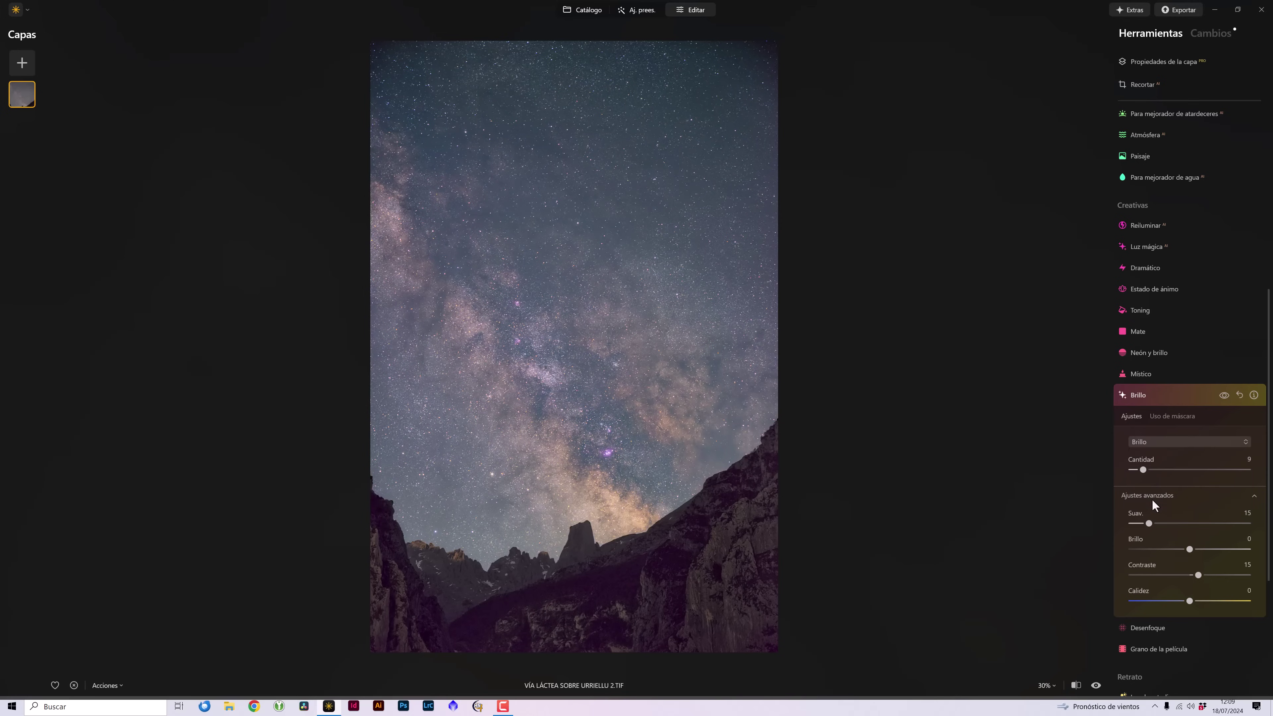
left_click_drag(1145, 470, 1158, 471)
left_click(1151, 470)
Toggle the glow on and off repeatedly to judge its effect on the sky
left_click(1224, 396)
left_click(1223, 395)
left_click(1223, 396)
left_click(1223, 395)
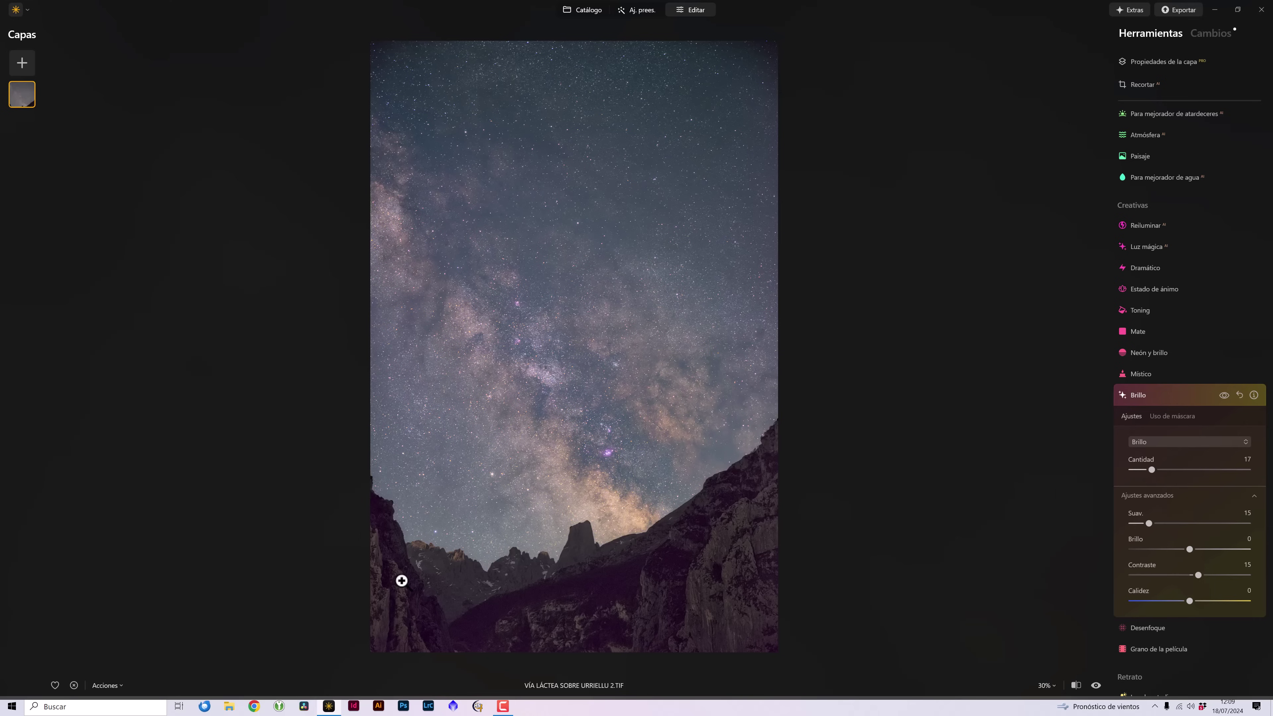
left_click(1223, 396)
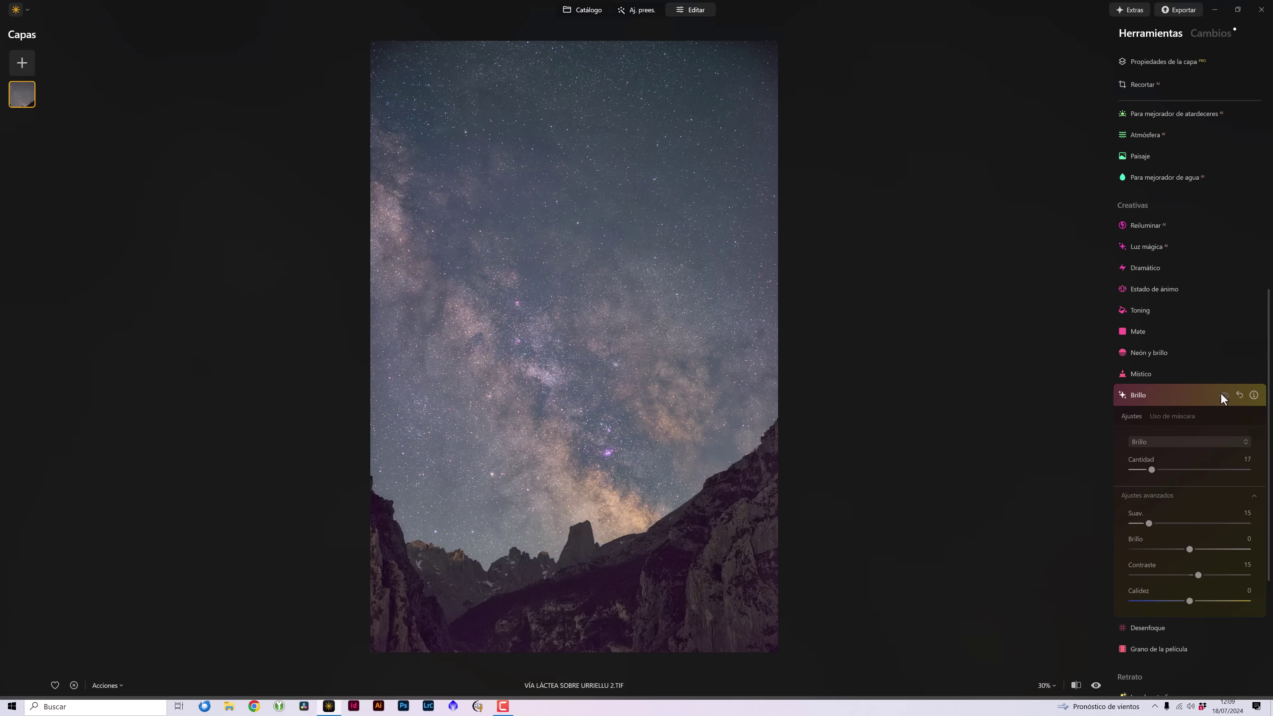
left_click(1223, 396)
left_click(1223, 395)
left_click(1223, 395)
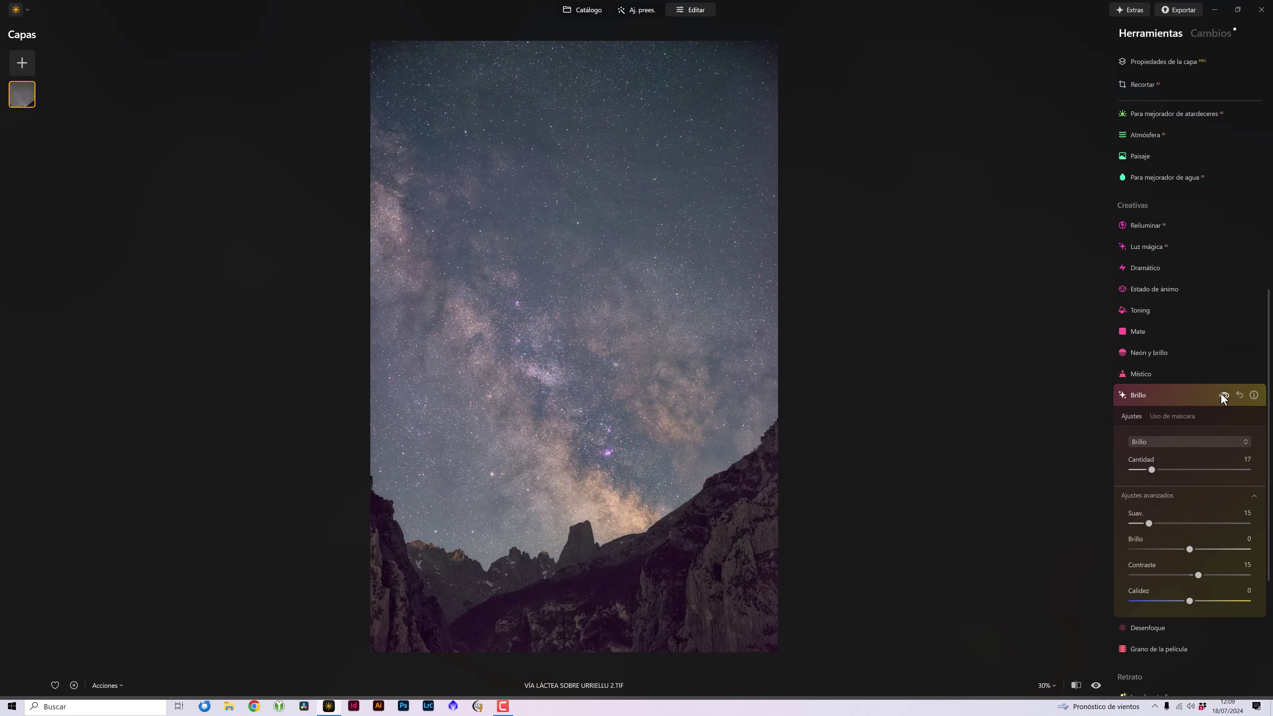
left_click(1223, 396)
left_click(1223, 395)
Try the Efecto Orton and Efecto Orton suave glow types, then return to Brillo
left_click(1160, 443)
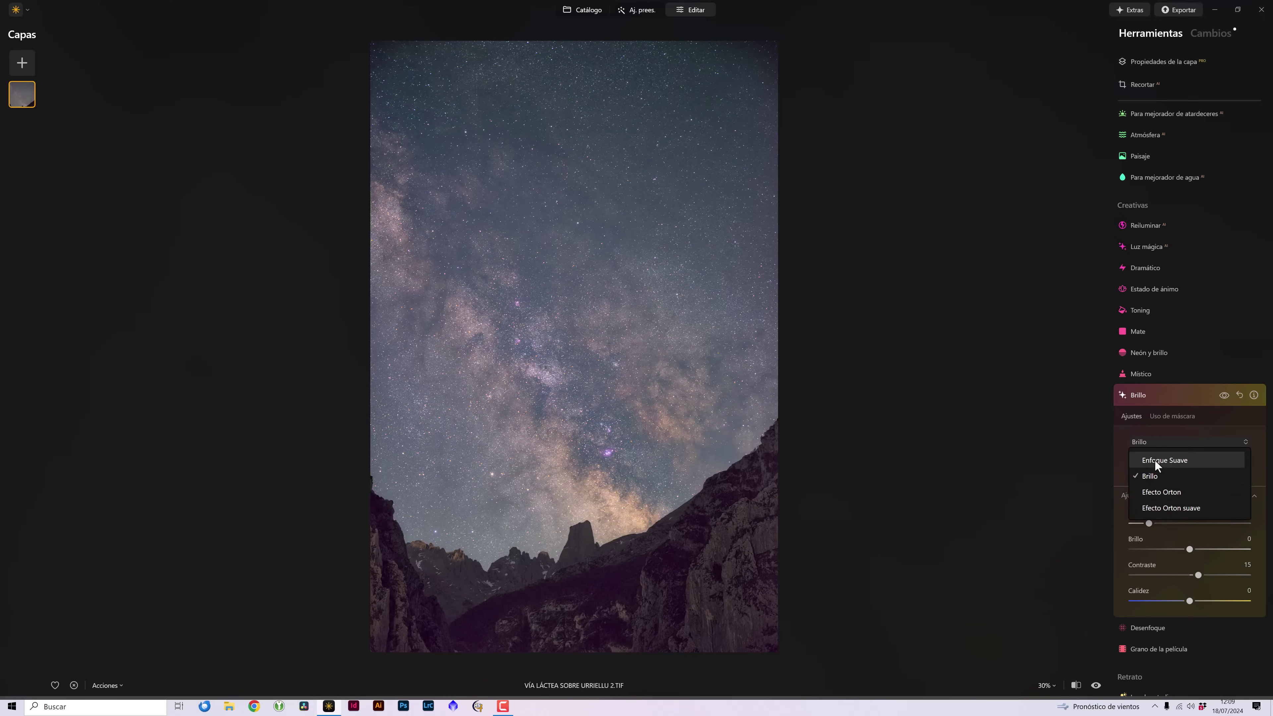
left_click(1154, 494)
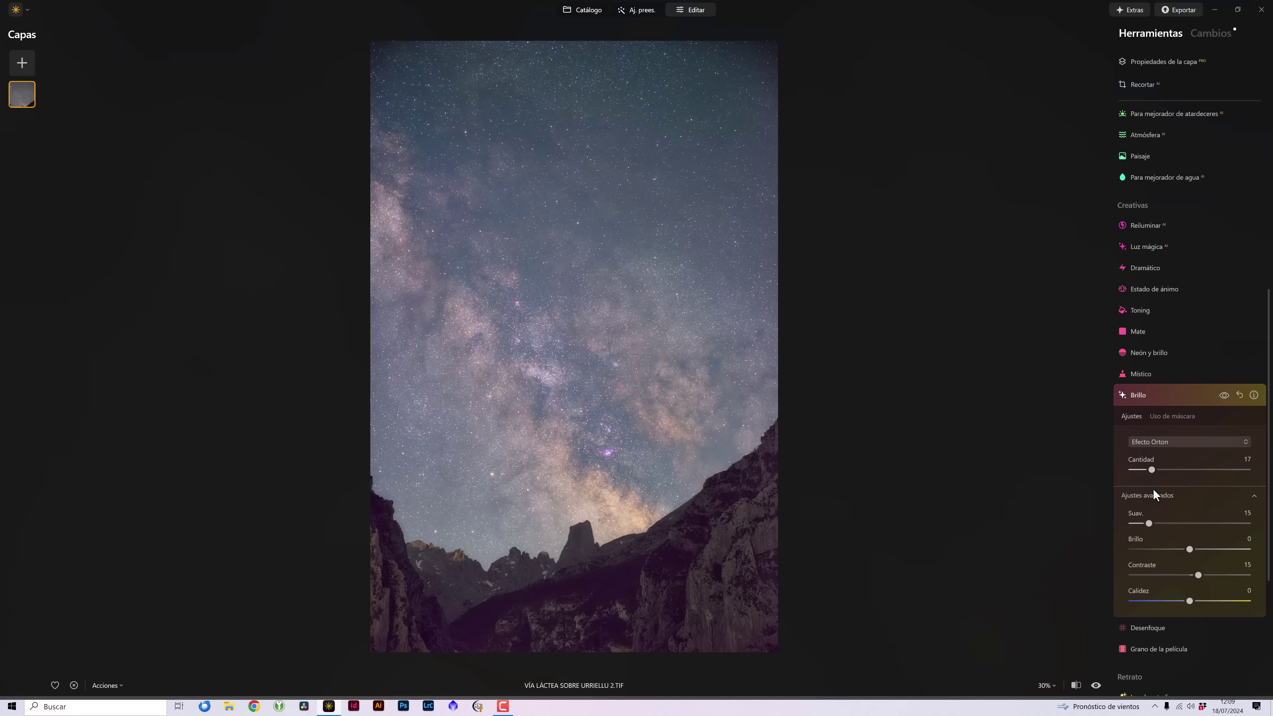
left_click(1163, 445)
left_click(1165, 508)
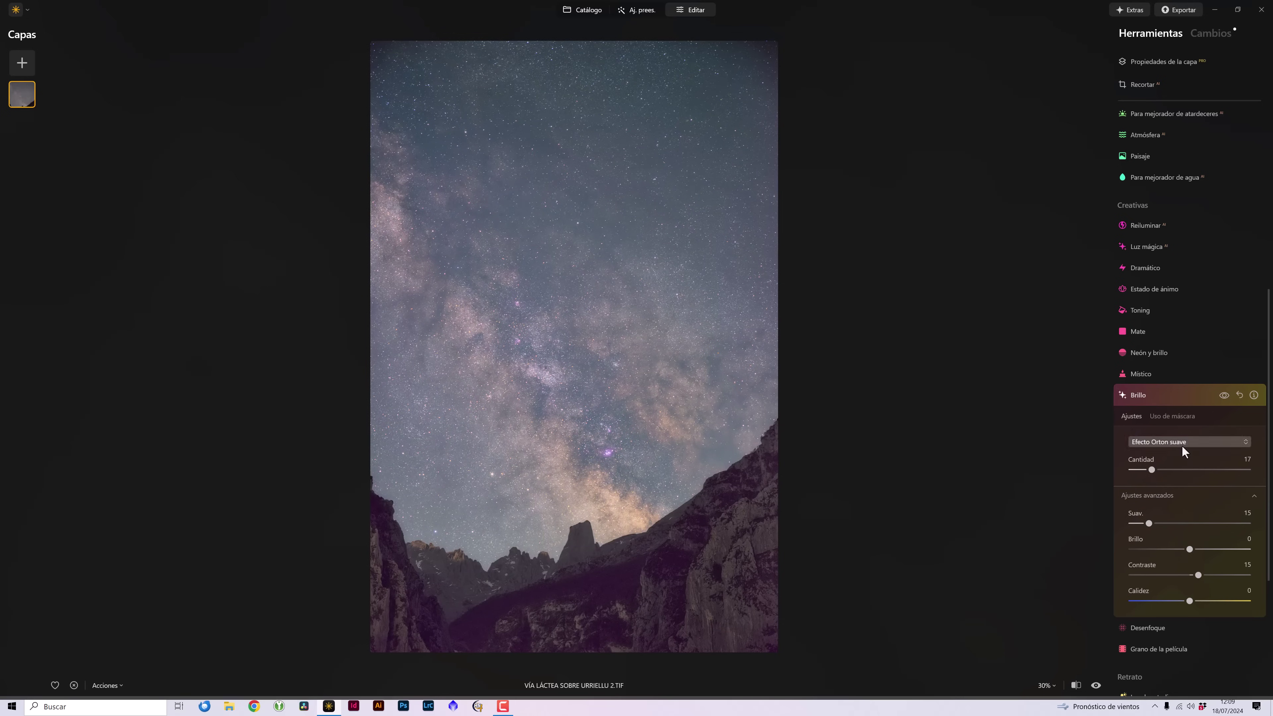
left_click(1168, 442)
left_click(1163, 475)
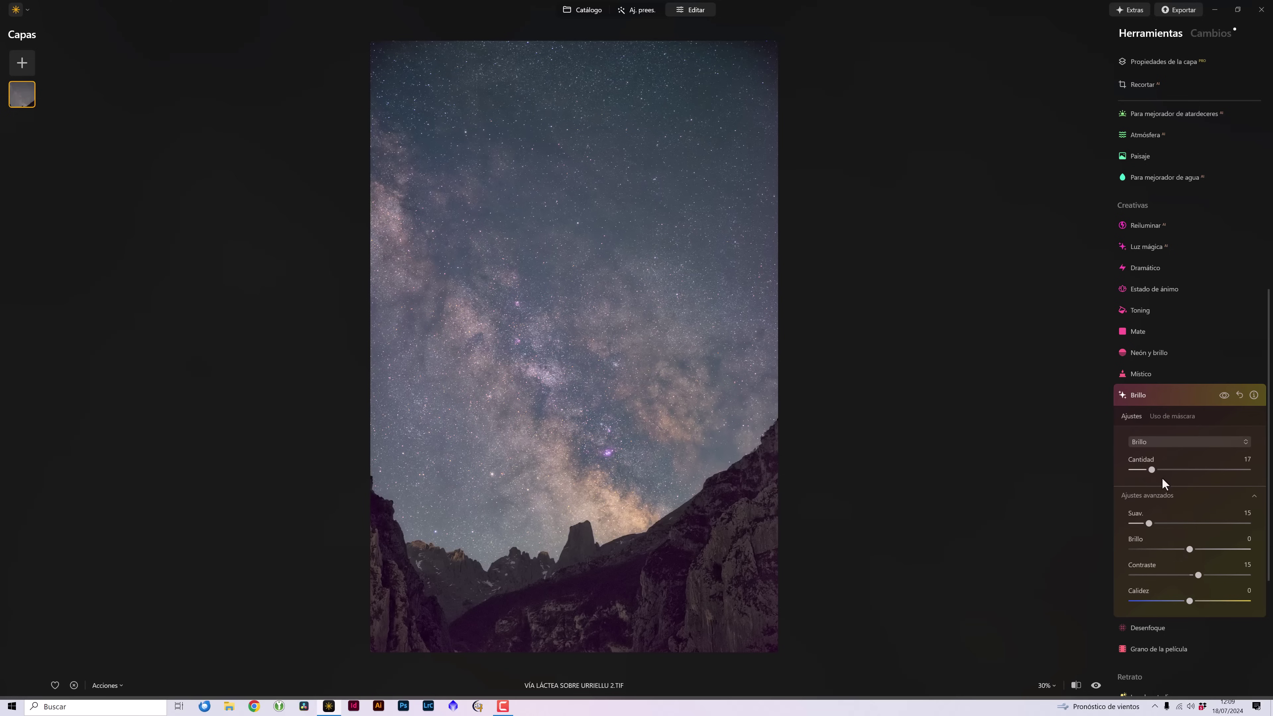
left_click(1223, 396)
left_click(1097, 686)
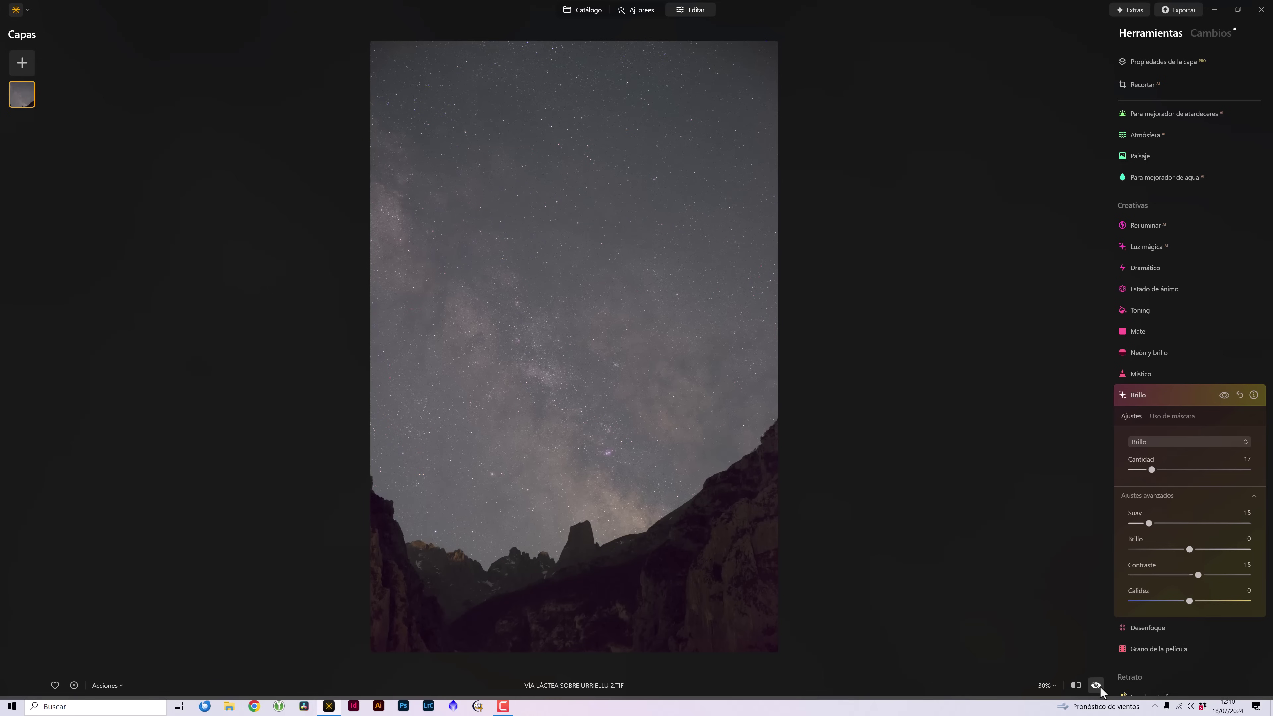
left_click(1097, 685)
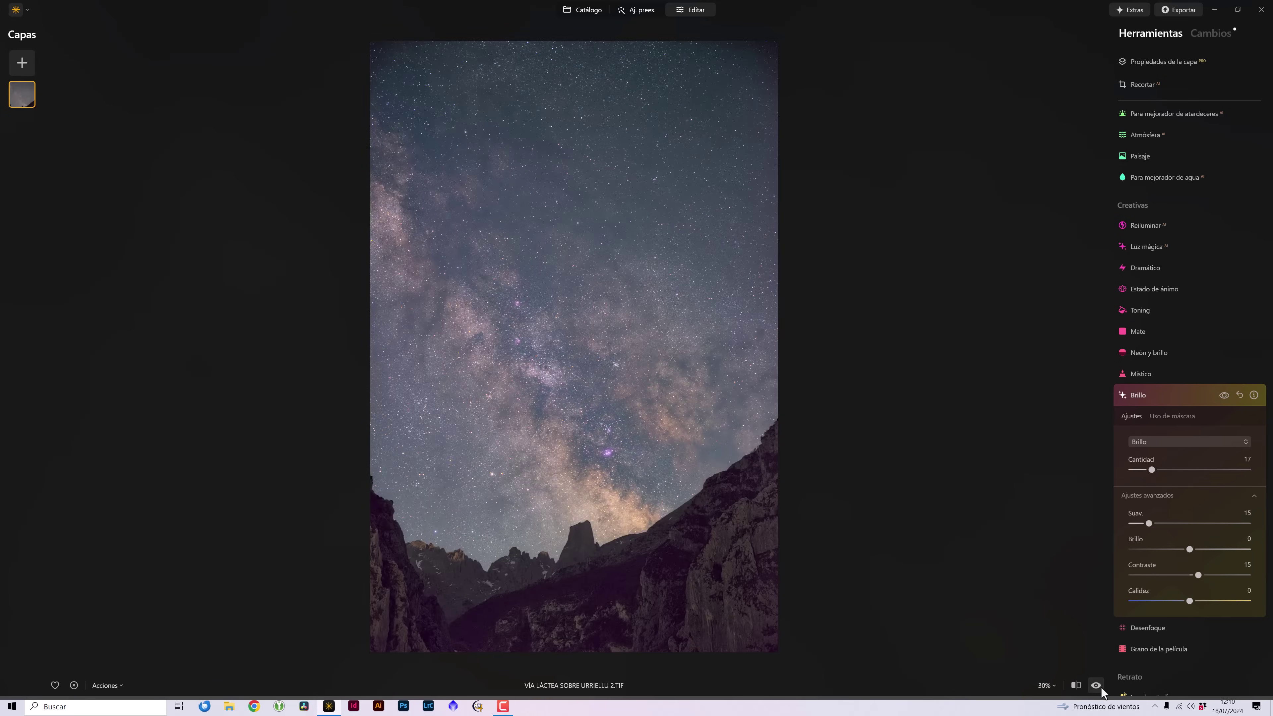